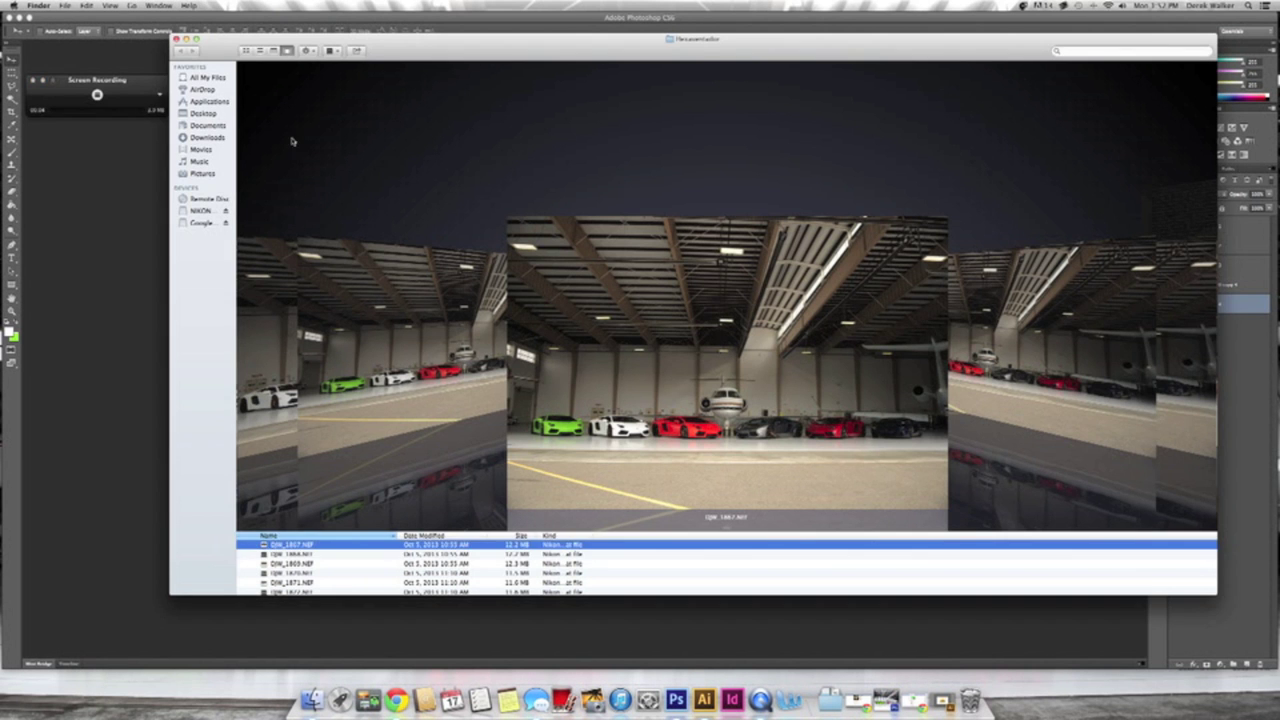
Open the hangar Lamborghini raw photo from Camera Raw and duplicate its Background layer.
{"action": "key", "text": "Down"}
{"action": "key", "text": "Down"}
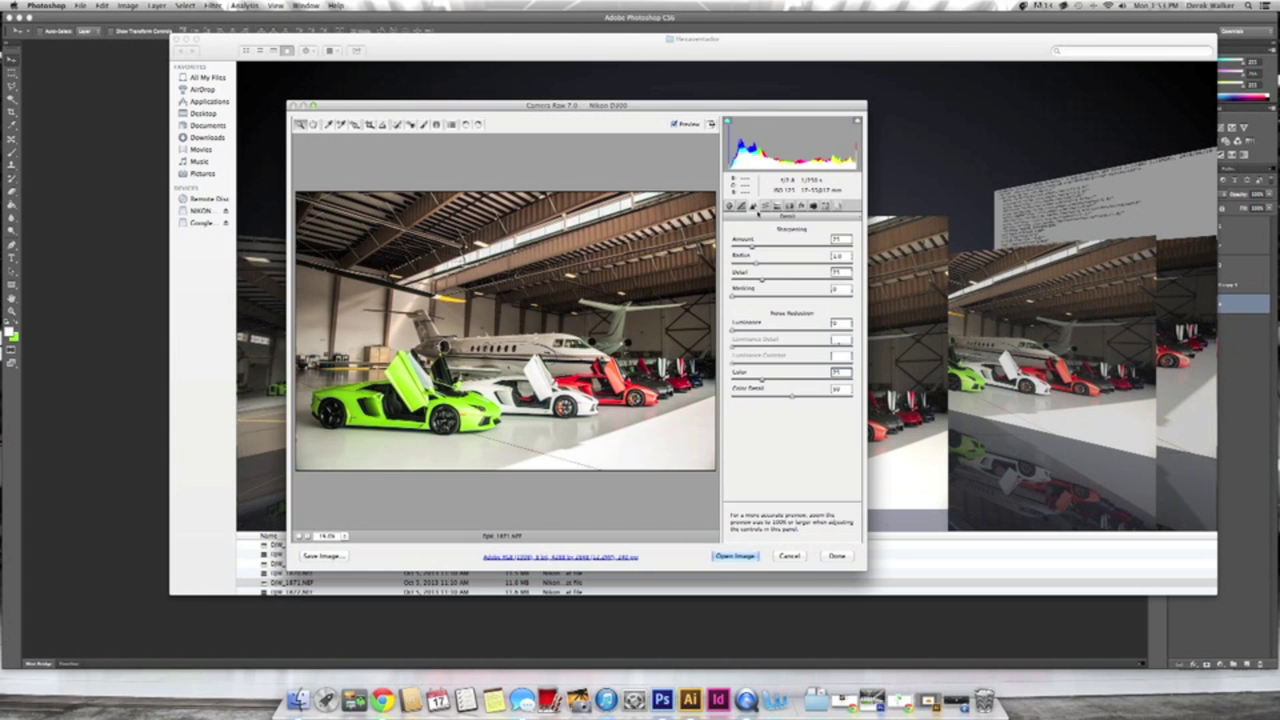
{"action": "left_click", "coordinate": [735, 555]}
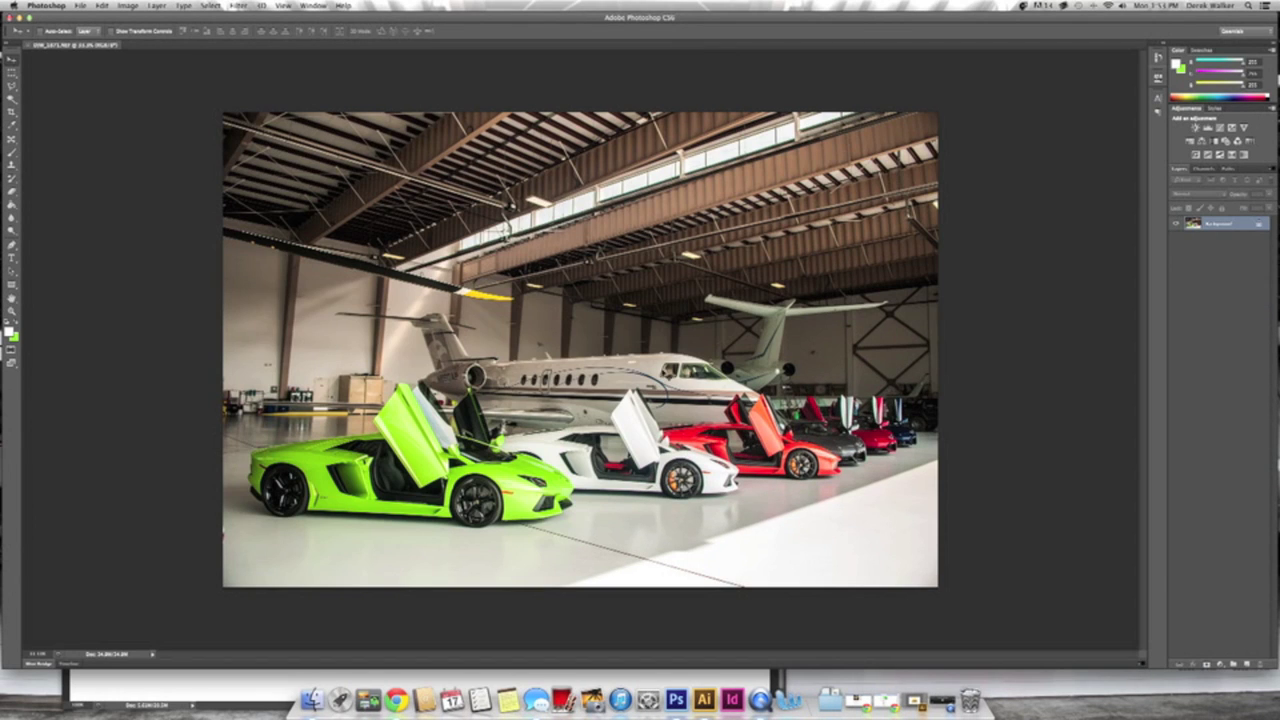
{"action": "key", "text": "ctrl+j"}
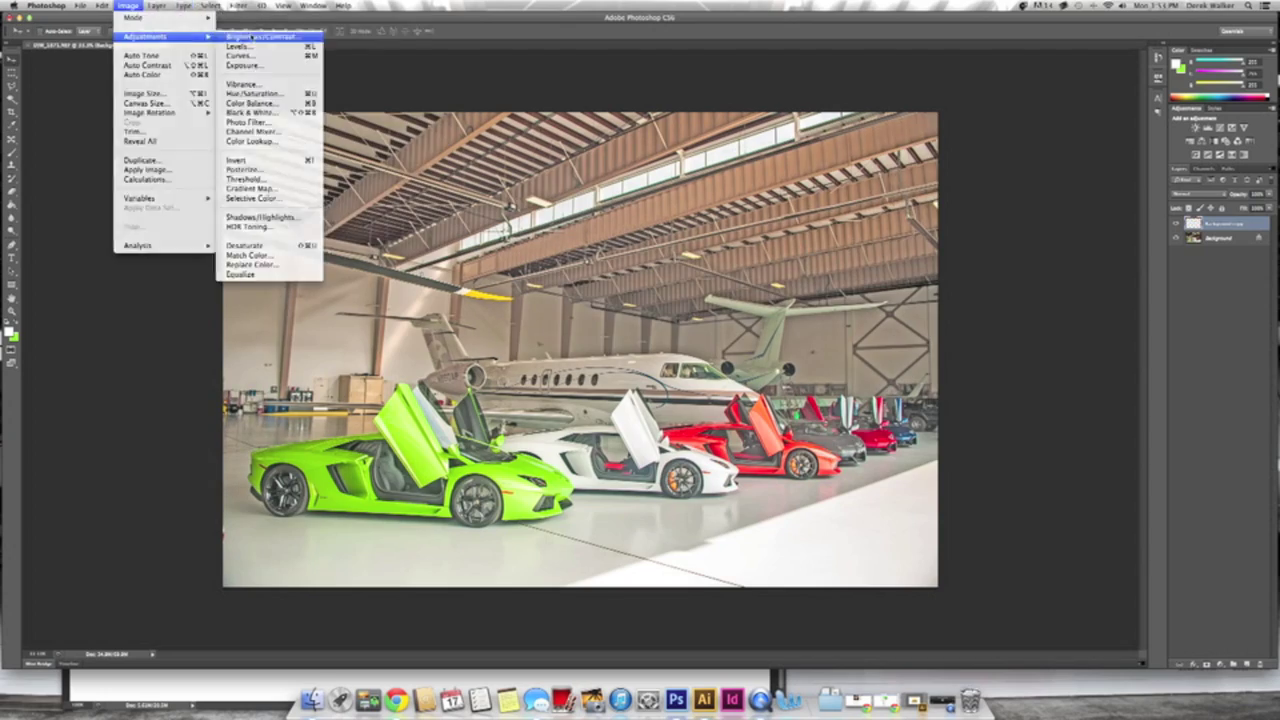
{"action": "double_click", "coordinate": [1222, 238]}
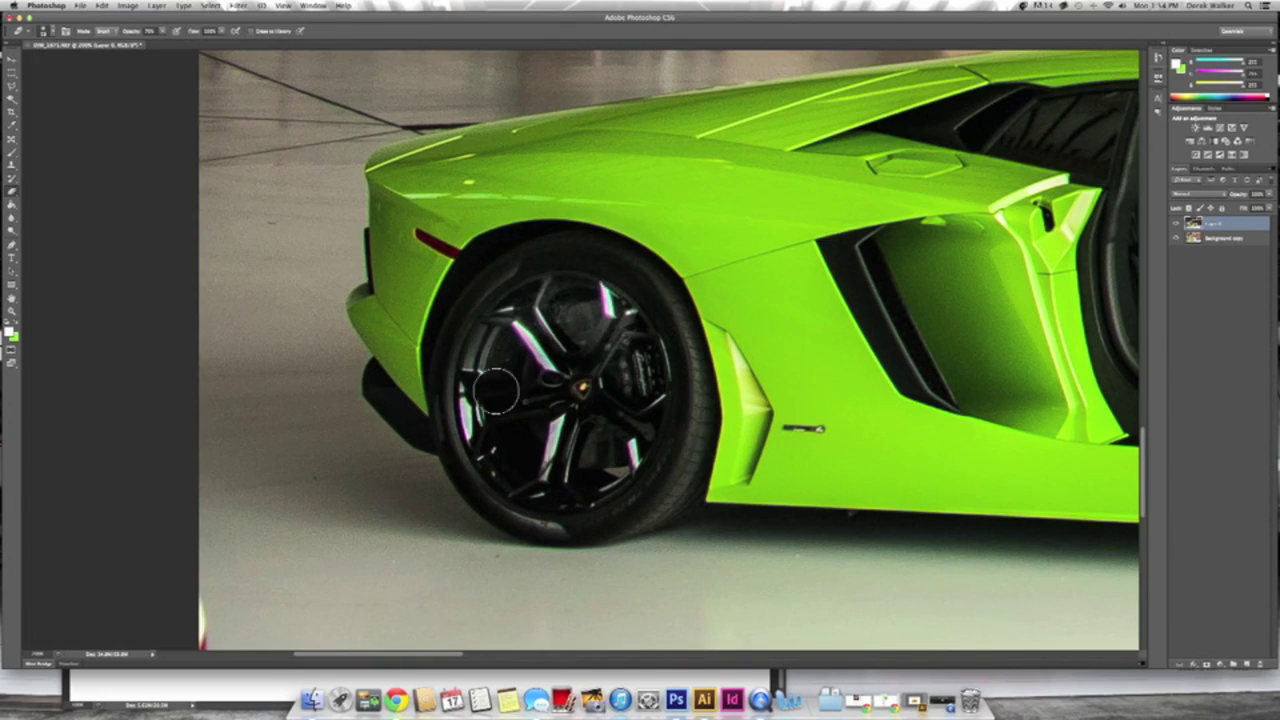
Pan left and right across the brightened cars at 200% to inspect them.
{"action": "scroll", "coordinate": [680, 400], "scroll_direction": "right", "scroll_amount": 10}
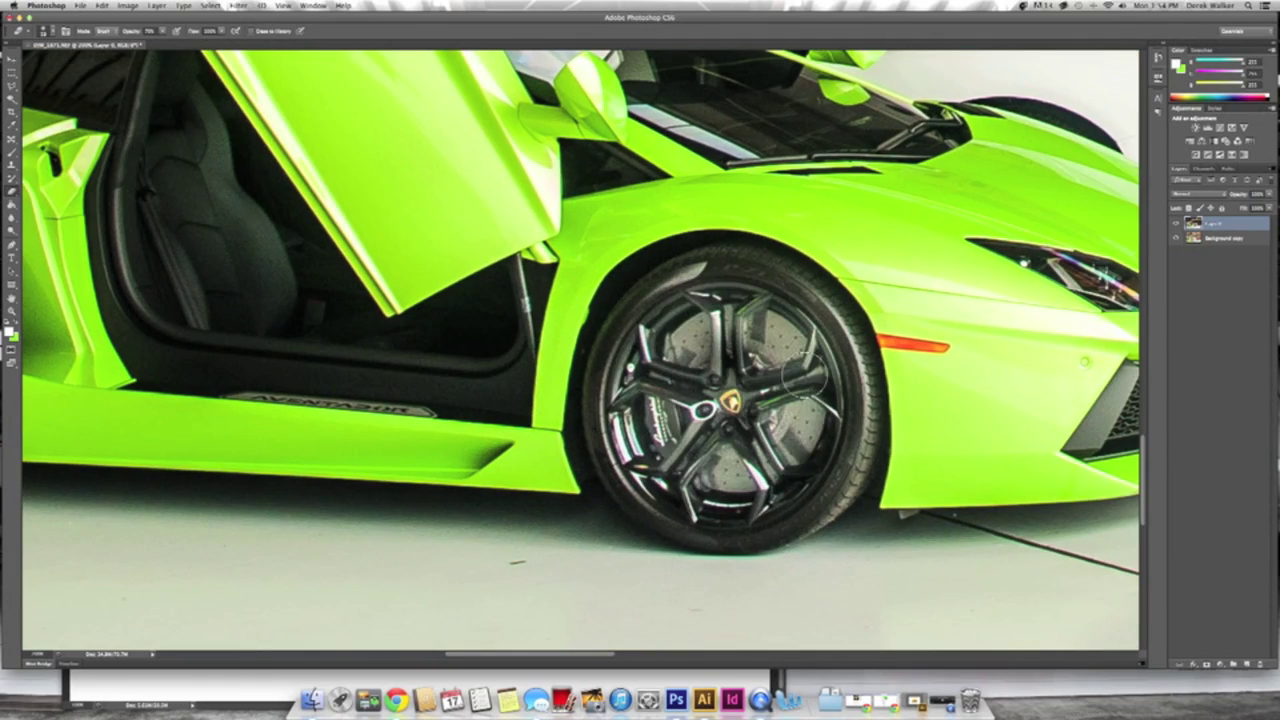
{"action": "scroll", "coordinate": [750, 520], "scroll_direction": "right", "scroll_amount": 5}
{"action": "scroll", "coordinate": [750, 520], "scroll_direction": "right", "scroll_amount": 5}
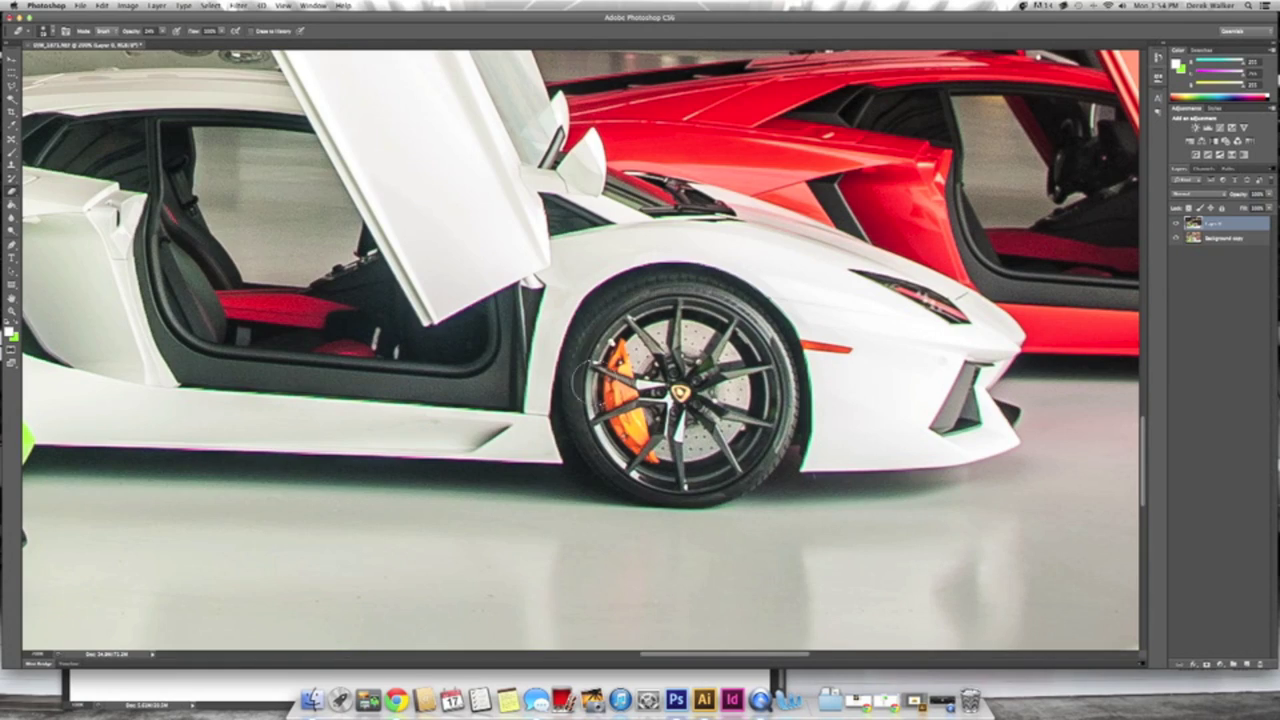
{"action": "scroll", "coordinate": [750, 520], "scroll_direction": "right", "scroll_amount": 5}
{"action": "scroll", "coordinate": [250, 58], "scroll_direction": "right", "scroll_amount": 5}
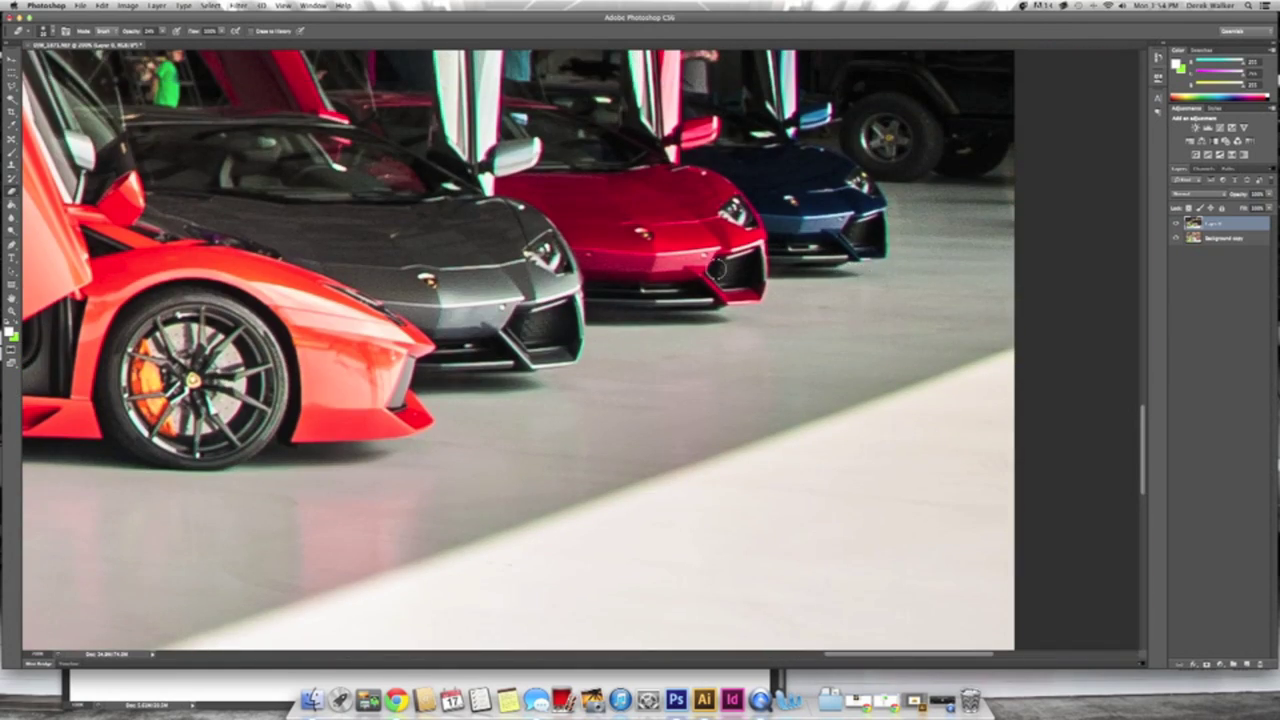
{"action": "scroll", "coordinate": [680, 282], "scroll_direction": "left", "scroll_amount": 5}
{"action": "scroll", "coordinate": [680, 282], "scroll_direction": "left", "scroll_amount": 5}
{"action": "scroll", "coordinate": [195, 394], "scroll_direction": "left", "scroll_amount": 2}
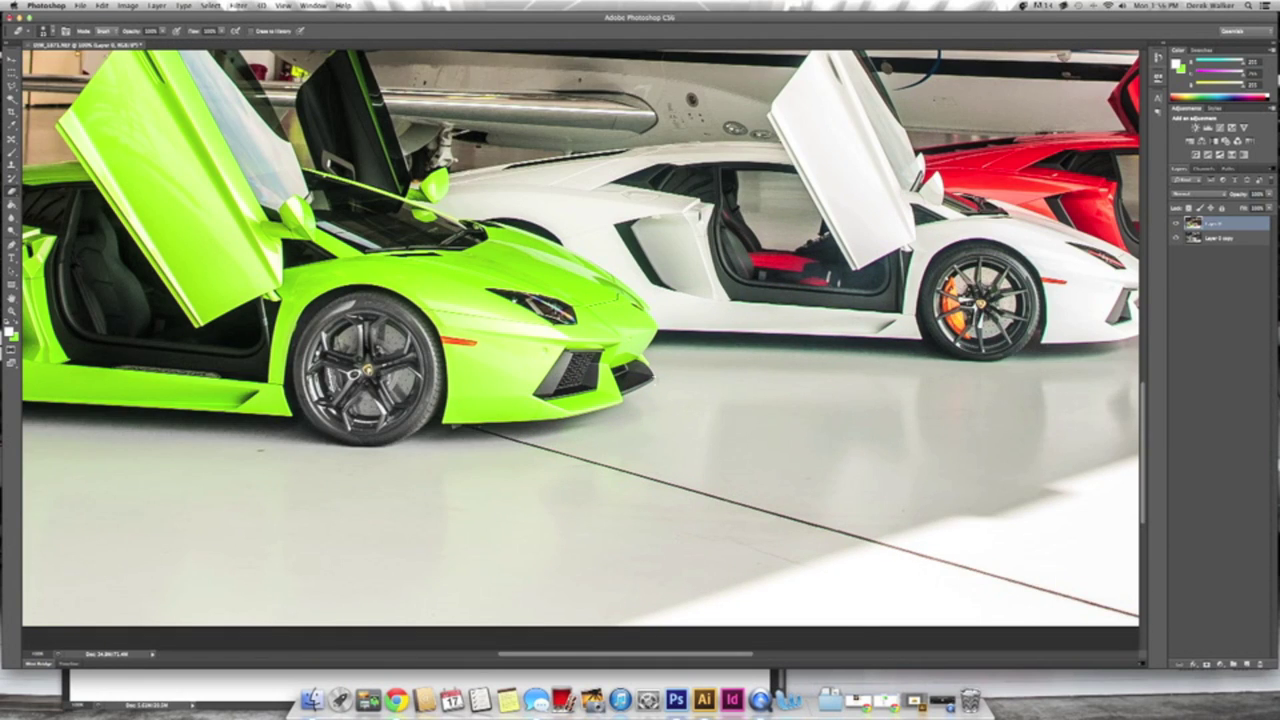
{"action": "scroll", "coordinate": [580, 338], "scroll_direction": "right", "scroll_amount": 5}
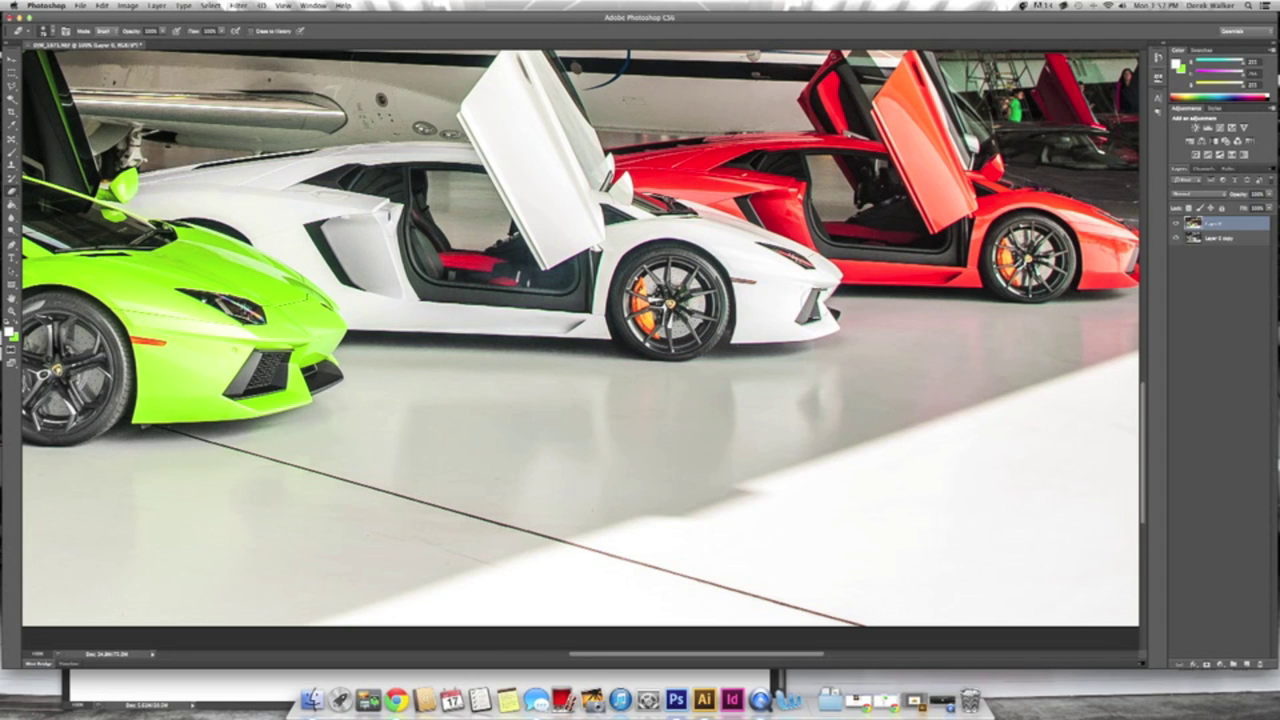
{"action": "scroll", "coordinate": [585, 188], "scroll_direction": "right", "scroll_amount": 5}
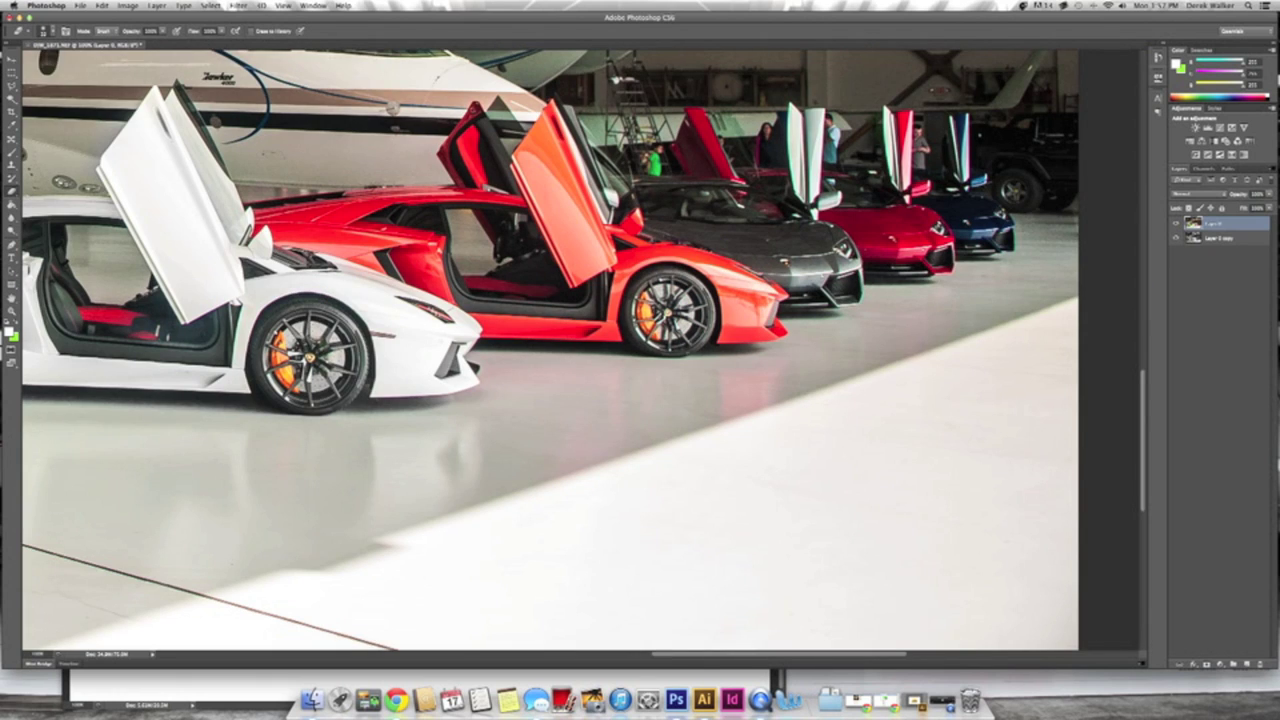
{"action": "scroll", "coordinate": [550, 350], "scroll_direction": "right", "scroll_amount": 5}
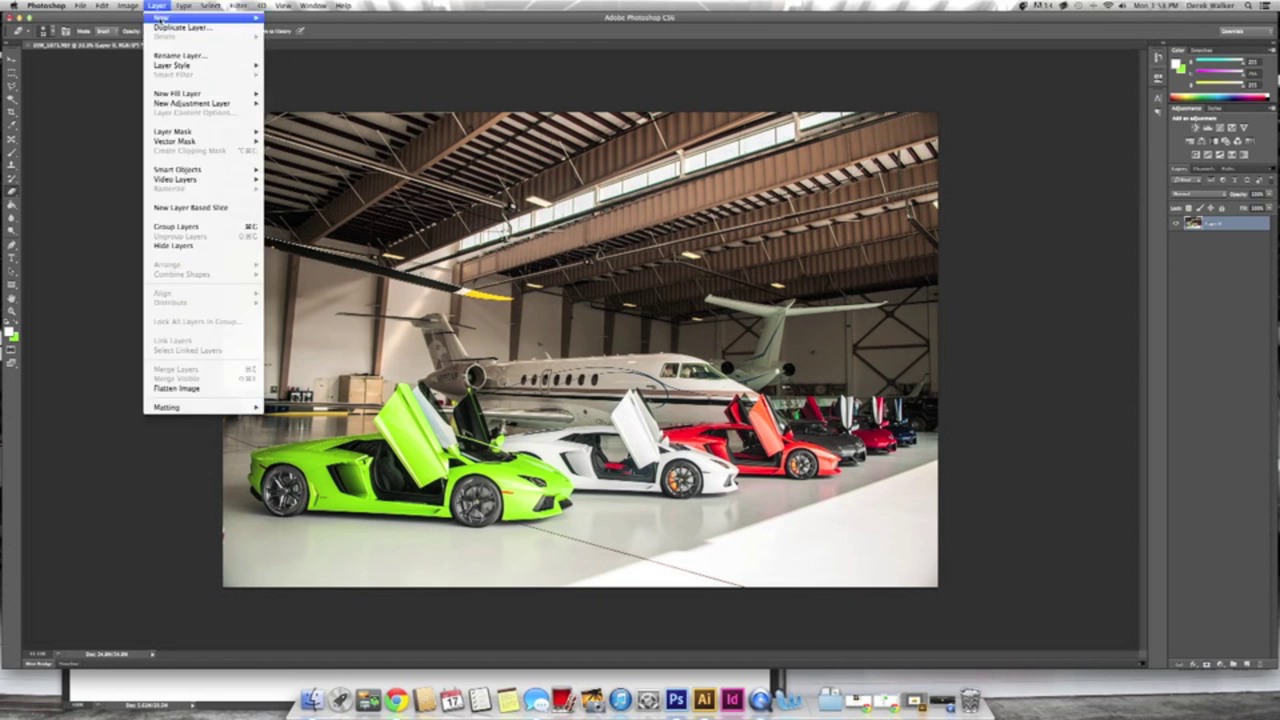
Desaturate the whole hangar scene with Hue/Saturation at -81 saturation.
{"action": "key", "text": "ctrl+u"}
{"action": "left_click_drag", "start_coordinate": [137, 111], "coordinate": [97, 112]}
{"action": "key", "text": "Return"}
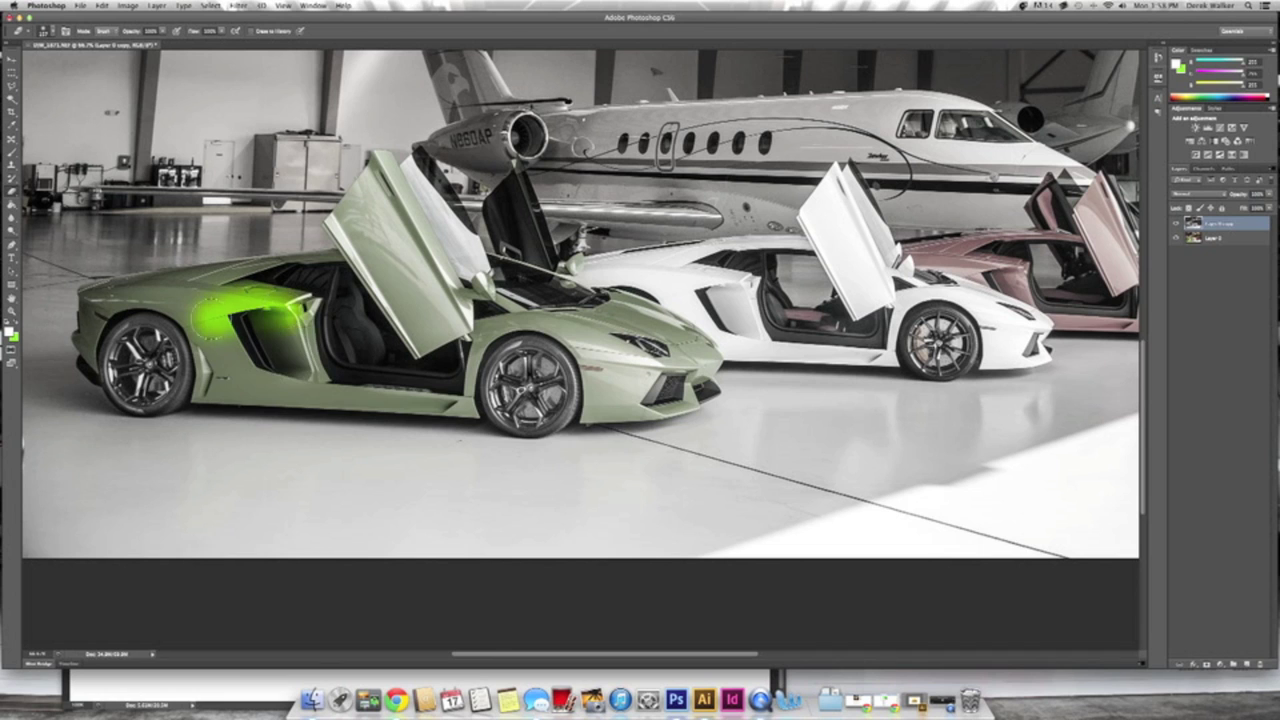
Paint the green Lamborghini's front, door and rear back to vivid colour with the History Brush.
{"action": "left_click_drag", "start_coordinate": [230, 300], "coordinate": [600, 400]}
{"action": "mouse_move", "coordinate": [700, 390]}
{"action": "left_mouse_down"}
{"action": "mouse_move", "coordinate": [620, 330]}
{"action": "mouse_move", "coordinate": [420, 260]}
{"action": "mouse_move", "coordinate": [400, 190]}
{"action": "left_mouse_up"}
{"action": "left_click", "coordinate": [43, 31]}
{"action": "left_click_drag", "start_coordinate": [330, 265], "coordinate": [120, 290]}
{"action": "left_click_drag", "start_coordinate": [220, 290], "coordinate": [100, 350]}
{"action": "left_click_drag", "start_coordinate": [100, 300], "coordinate": [95, 375]}
{"action": "left_click_drag", "start_coordinate": [600, 300], "coordinate": [152, 300]}
Restore the red of the middle car, its door and the distant cars.
{"action": "mouse_move", "coordinate": [600, 320]}
{"action": "left_mouse_down"}
{"action": "mouse_move", "coordinate": [700, 295]}
{"action": "mouse_move", "coordinate": [800, 310]}
{"action": "left_mouse_up"}
{"action": "mouse_move", "coordinate": [760, 270]}
{"action": "left_mouse_down"}
{"action": "mouse_move", "coordinate": [611, 225]}
{"action": "mouse_move", "coordinate": [470, 265]}
{"action": "mouse_move", "coordinate": [620, 300]}
{"action": "mouse_move", "coordinate": [293, 333]}
{"action": "left_mouse_up"}
{"action": "mouse_move", "coordinate": [570, 305]}
{"action": "left_mouse_down"}
{"action": "mouse_move", "coordinate": [525, 295]}
{"action": "mouse_move", "coordinate": [533, 288]}
{"action": "left_mouse_up"}
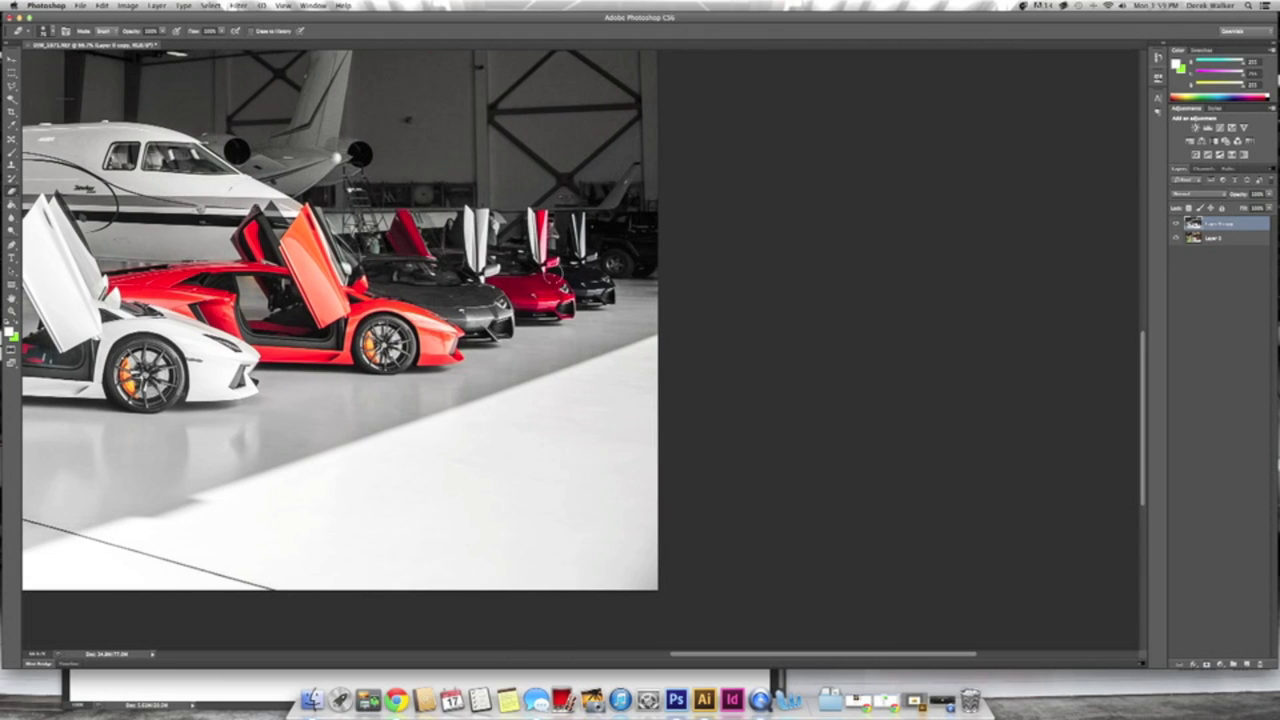
Merge the layers, fit the photo in view and begin lassoing the hangar floor.
{"action": "key", "text": "ctrl+0"}
{"action": "key", "text": "ctrl+e"}
{"action": "key", "text": "l"}
{"action": "left_click", "coordinate": [545, 534]}
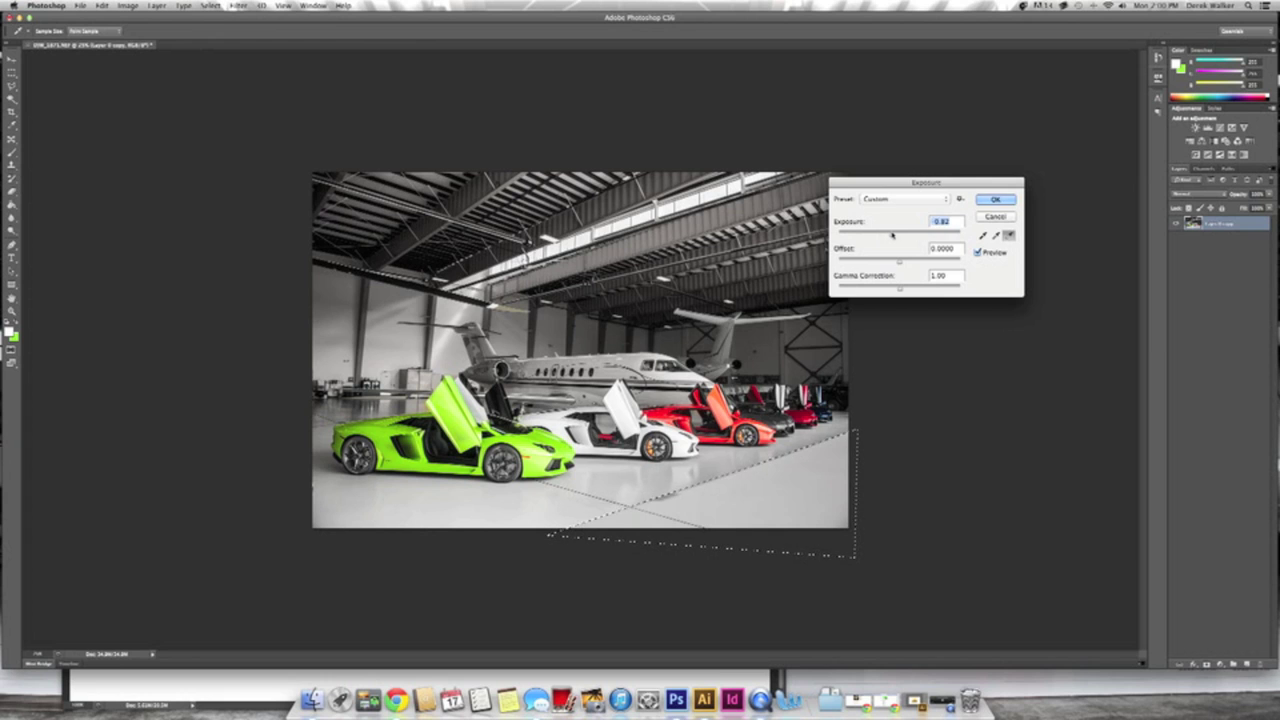
Apply the Exposure boost to the lassoed hangar floor.
{"action": "left_click", "coordinate": [986, 194]}
{"action": "key", "text": "o"}
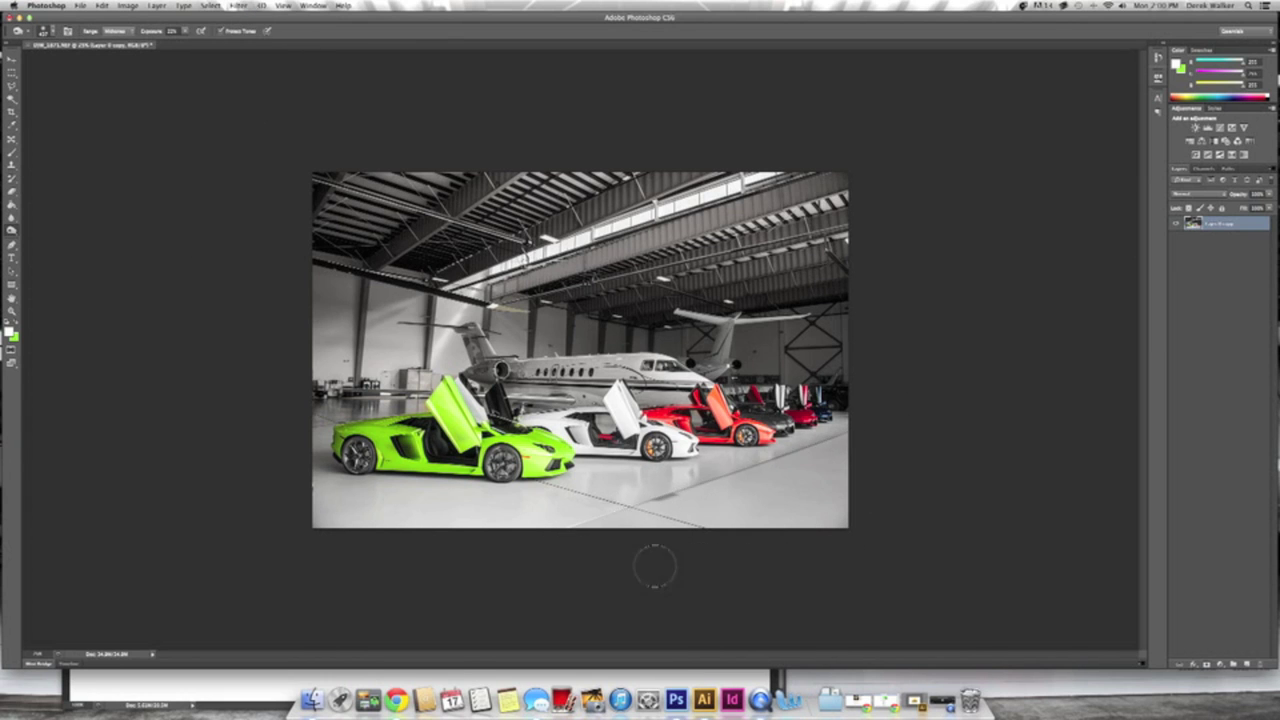
{"action": "scroll", "coordinate": [711, 453], "scroll_direction": "up", "scroll_amount": 3}
{"action": "key", "text": "s"}
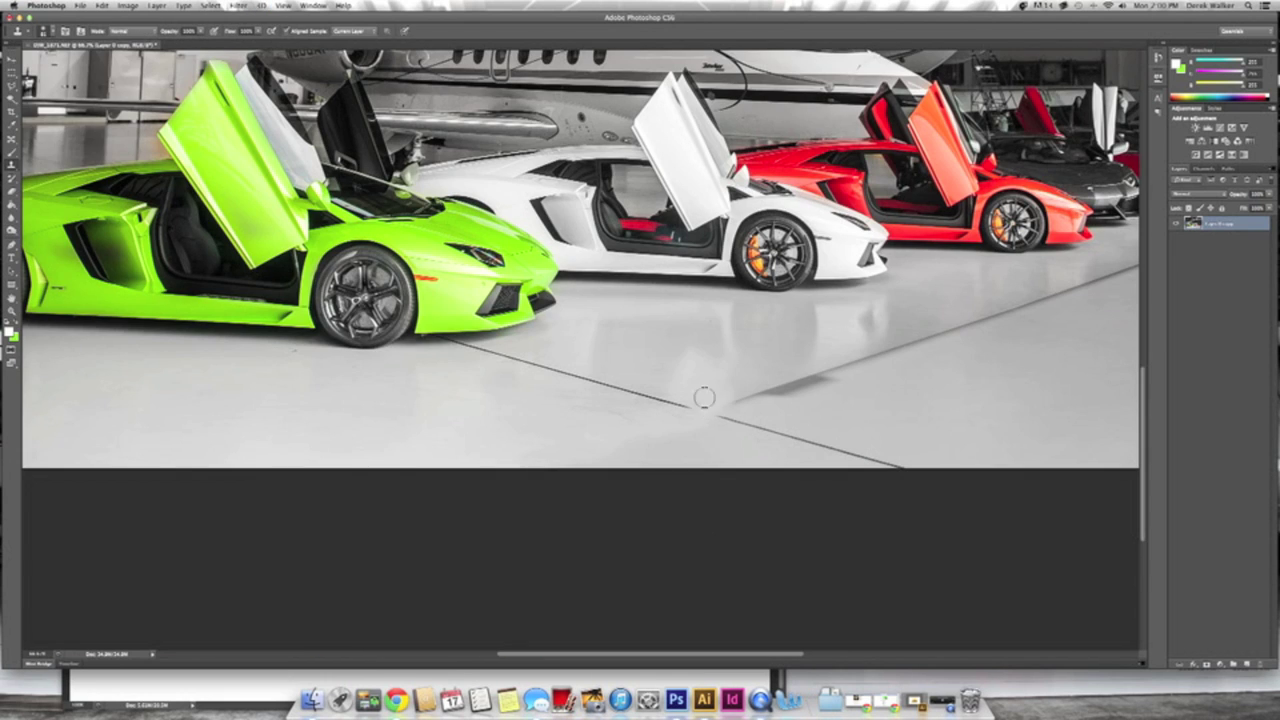
{"action": "scroll", "coordinate": [704, 398], "scroll_direction": "right", "scroll_amount": 8}
{"action": "scroll", "coordinate": [302, 472], "scroll_direction": "left", "scroll_amount": 5}
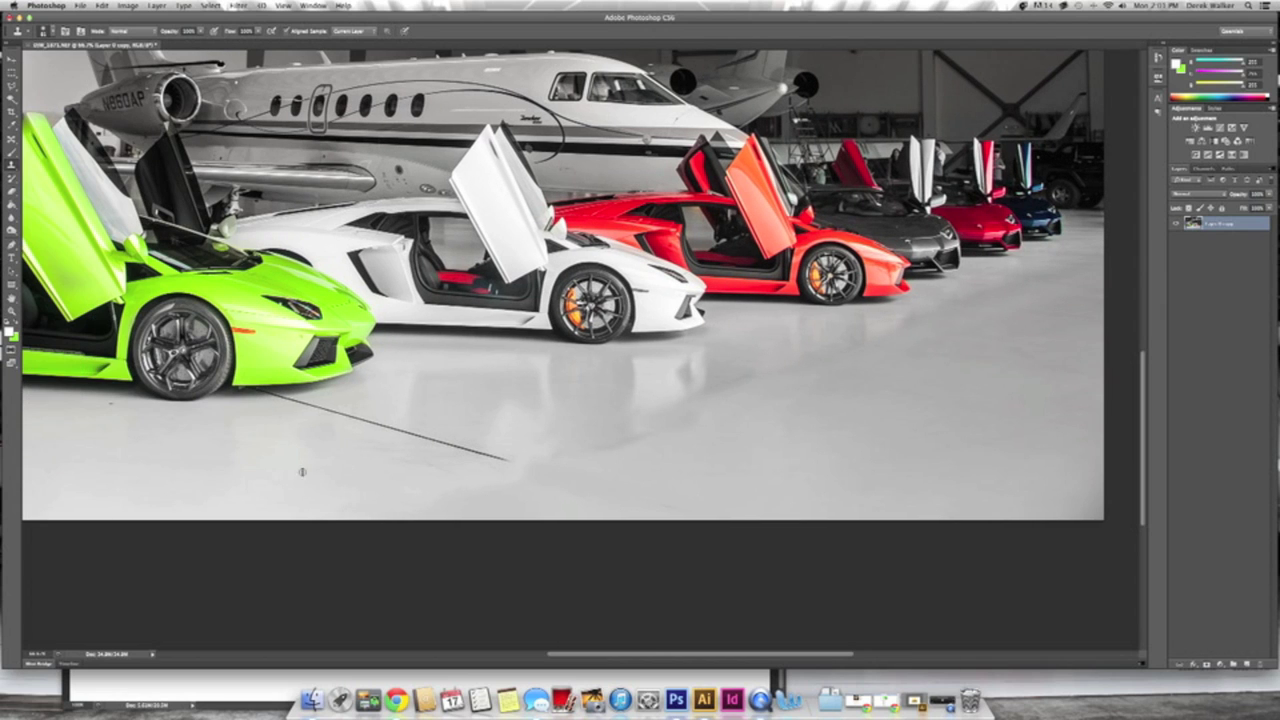
Clone out the dark floor scratches, including the one under the green car's bumper.
{"action": "left_click_drag", "start_coordinate": [300, 408], "coordinate": [508, 459]}
{"action": "scroll", "coordinate": [285, 410], "scroll_direction": "up", "scroll_amount": 5}
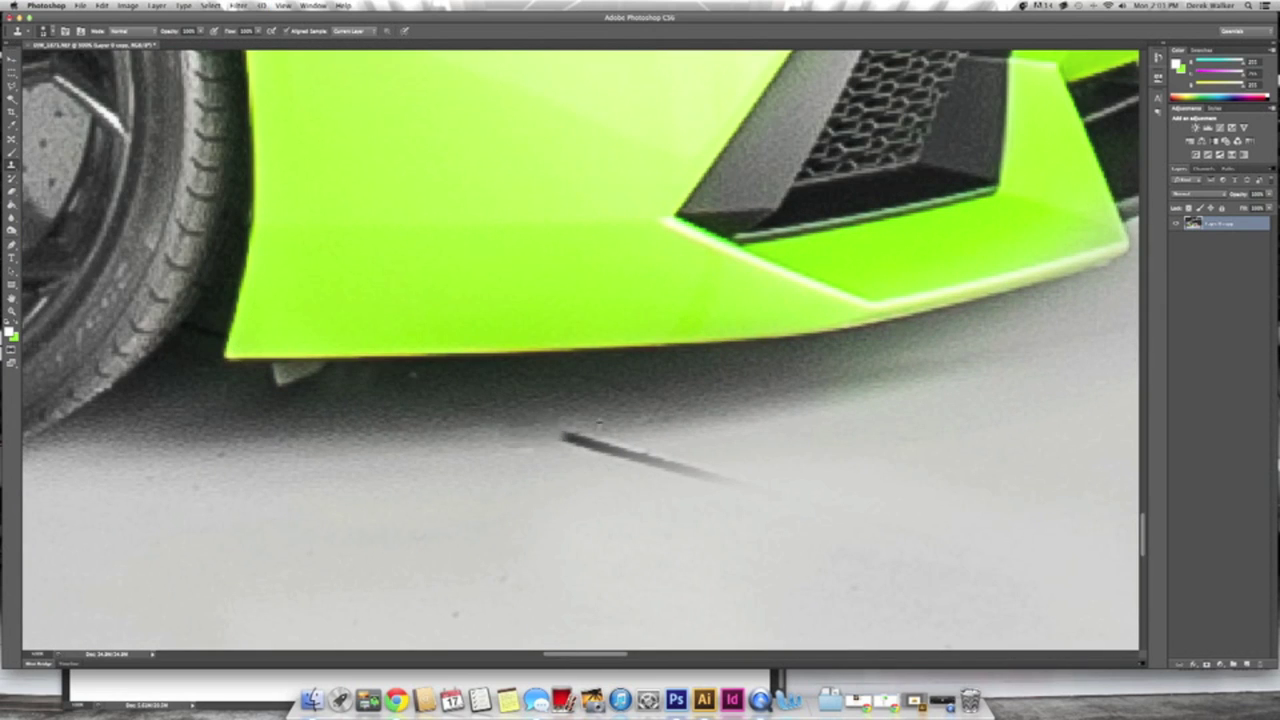
{"action": "left_click_drag", "start_coordinate": [566, 437], "coordinate": [728, 481]}
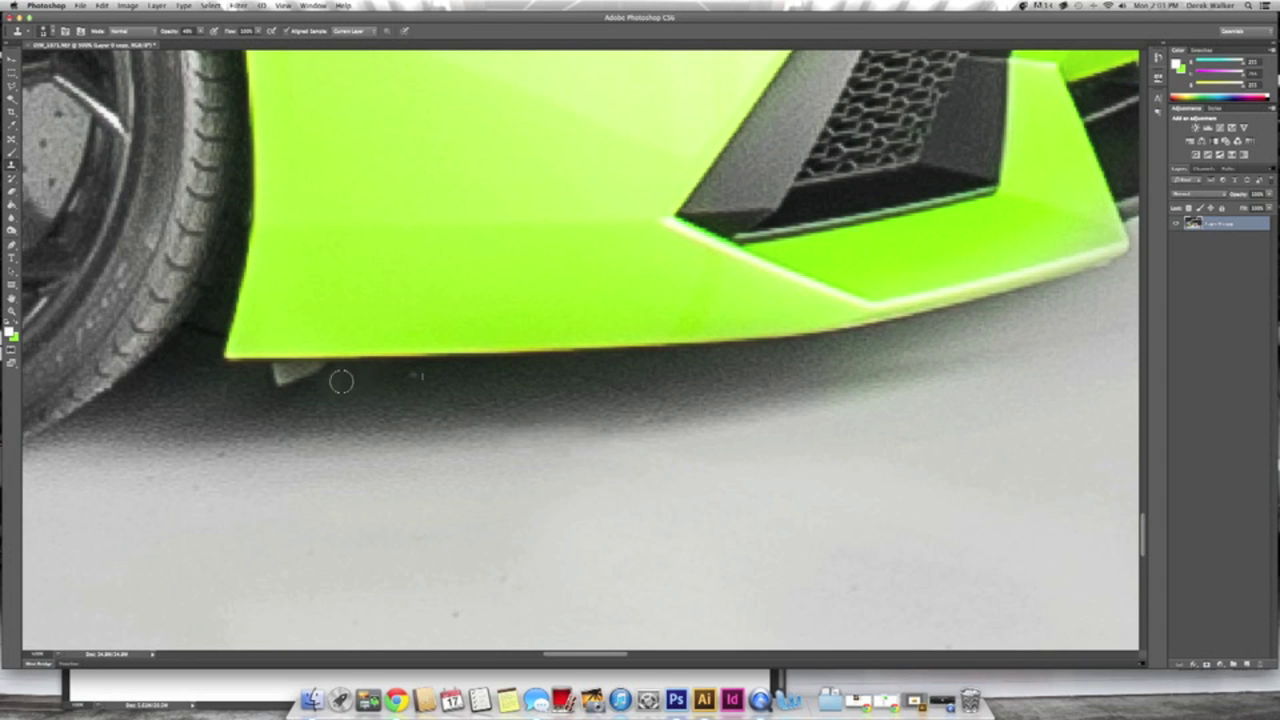
{"action": "scroll", "coordinate": [340, 380], "scroll_direction": "down", "scroll_amount": 5}
Dodge the hangar floor to brighten it.
{"action": "key", "text": "o"}
{"action": "mouse_move", "coordinate": [879, 517]}
{"action": "left_mouse_down"}
{"action": "mouse_move", "coordinate": [137, 551]}
{"action": "mouse_move", "coordinate": [1100, 526]}
{"action": "mouse_move", "coordinate": [230, 500]}
{"action": "mouse_move", "coordinate": [700, 370]}
{"action": "mouse_move", "coordinate": [929, 343]}
{"action": "left_mouse_up"}
{"action": "scroll", "coordinate": [430, 380], "scroll_direction": "up", "scroll_amount": 5}
Clone-stamp the registration lettering off the jet's engine nacelle.
{"action": "key", "text": "s"}
{"action": "mouse_move", "coordinate": [538, 274]}
{"action": "left_mouse_down"}
{"action": "mouse_move", "coordinate": [563, 303]}
{"action": "mouse_move", "coordinate": [411, 309]}
{"action": "left_mouse_up"}
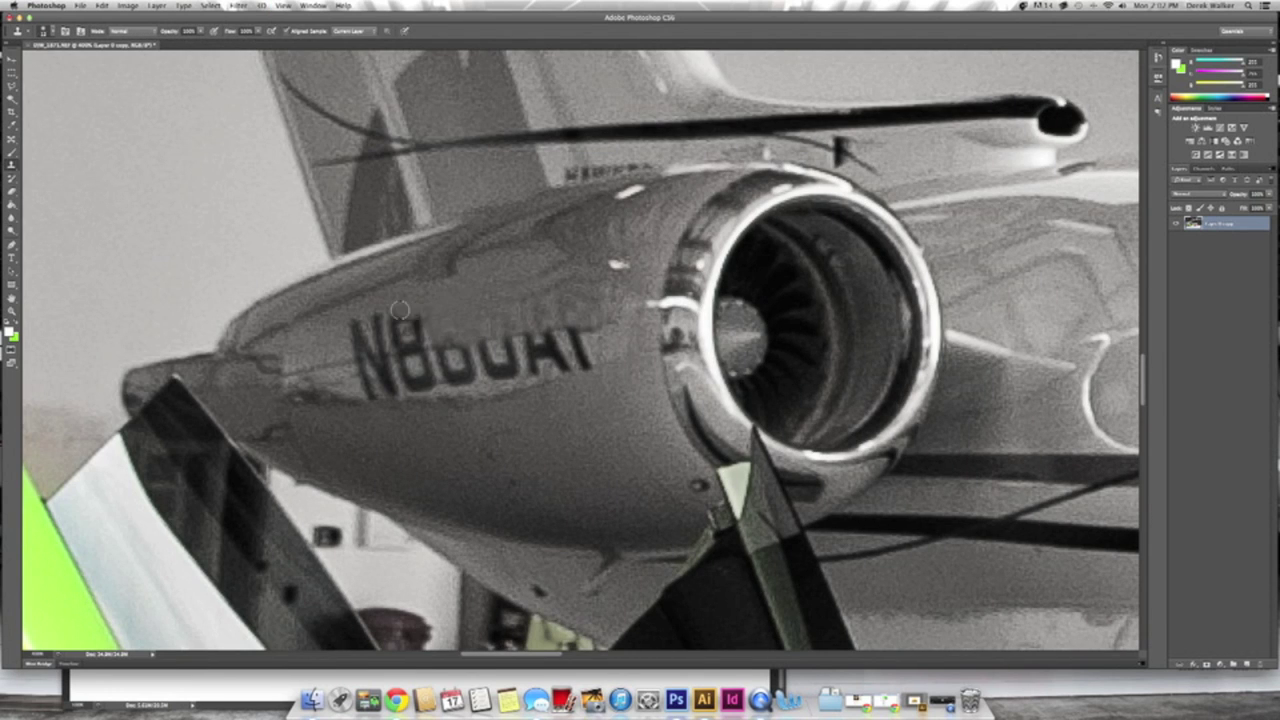
{"action": "left_click_drag", "start_coordinate": [376, 361], "coordinate": [590, 362]}
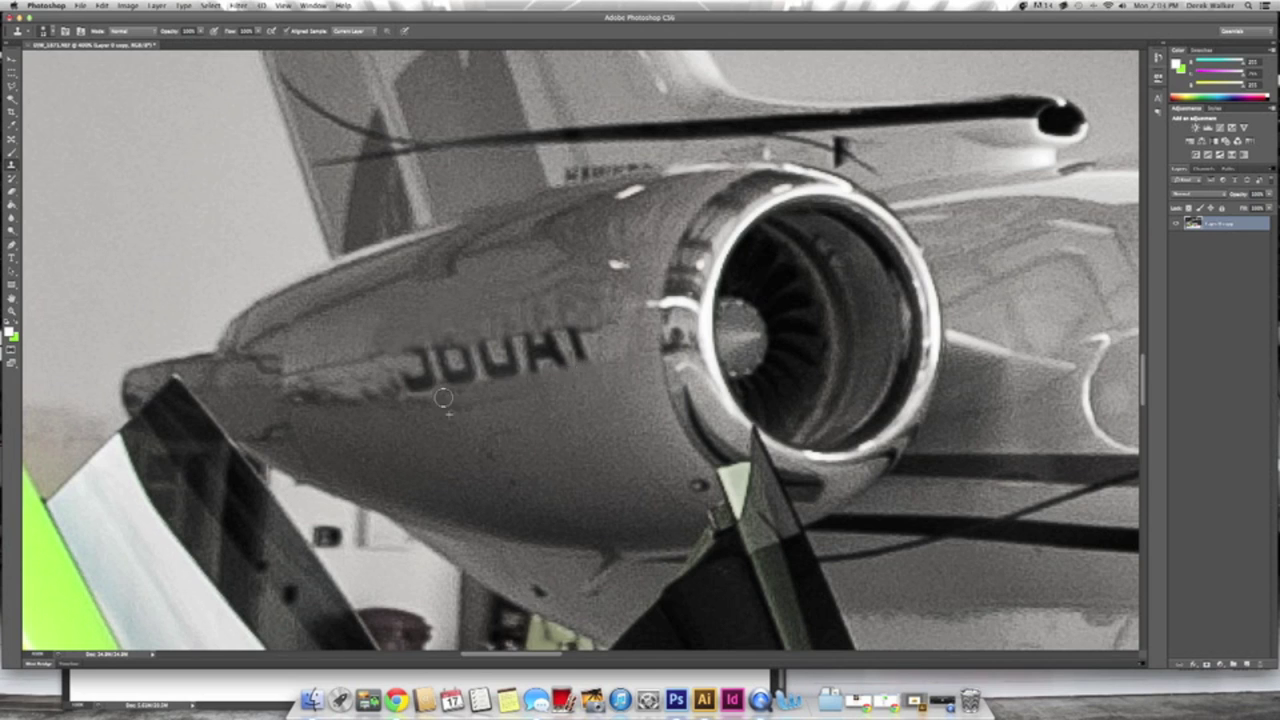
{"action": "left_click_drag", "start_coordinate": [330, 390], "coordinate": [575, 375]}
{"action": "left_click_drag", "start_coordinate": [480, 350], "coordinate": [598, 345]}
{"action": "left_click_drag", "start_coordinate": [290, 375], "coordinate": [429, 349]}
{"action": "key", "text": "b"}
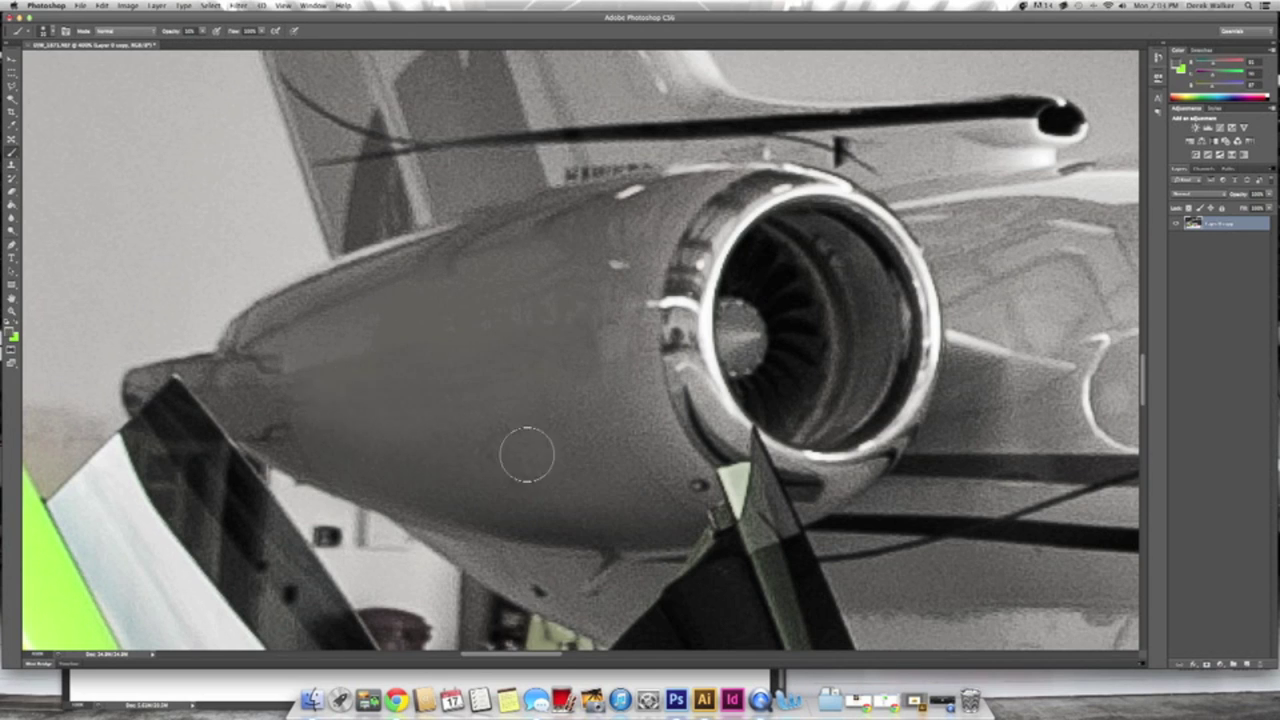
{"action": "key", "text": "ctrl+0"}
{"action": "key", "text": "o"}
{"action": "key", "text": "ctrl+minus"}
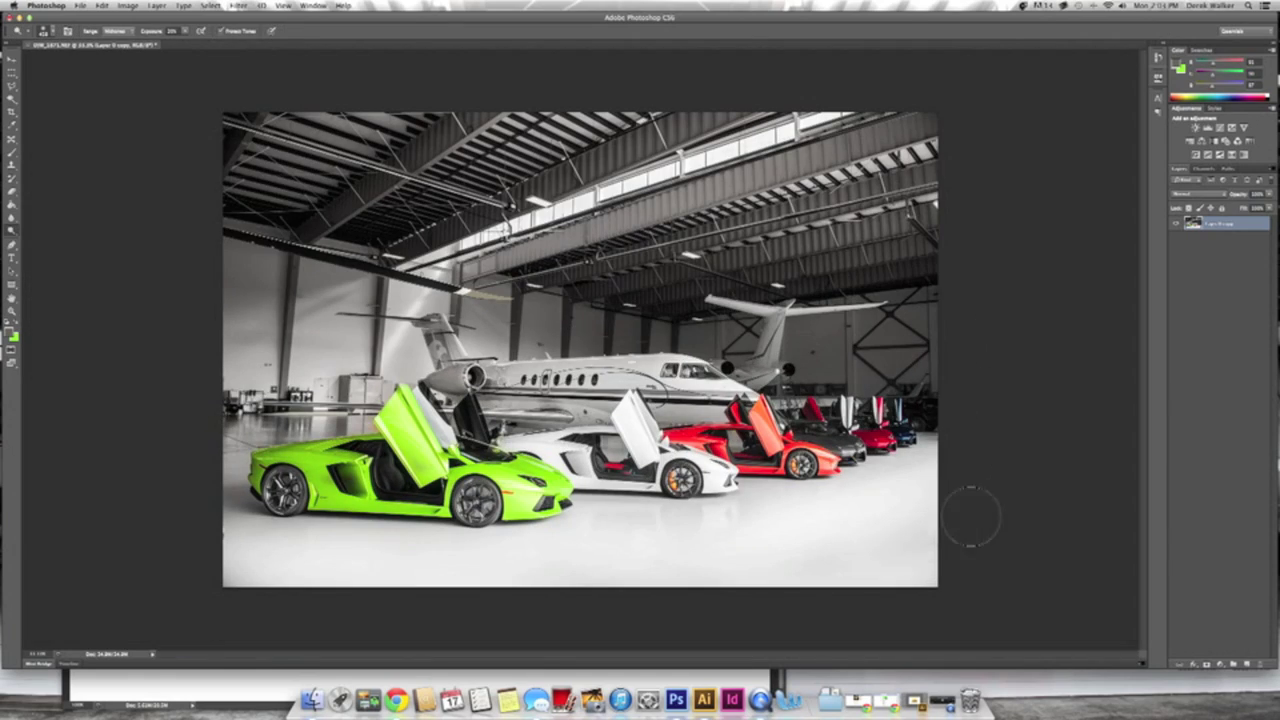
Duplicate the photo layer and raise the copy's contrast with Brightness/Contrast.
{"action": "key", "text": "ctrl+j"}
{"action": "left_click", "coordinate": [127, 5]}
{"action": "left_click", "coordinate": [250, 37]}
{"action": "left_click_drag", "start_coordinate": [830, 186], "coordinate": [852, 190]}
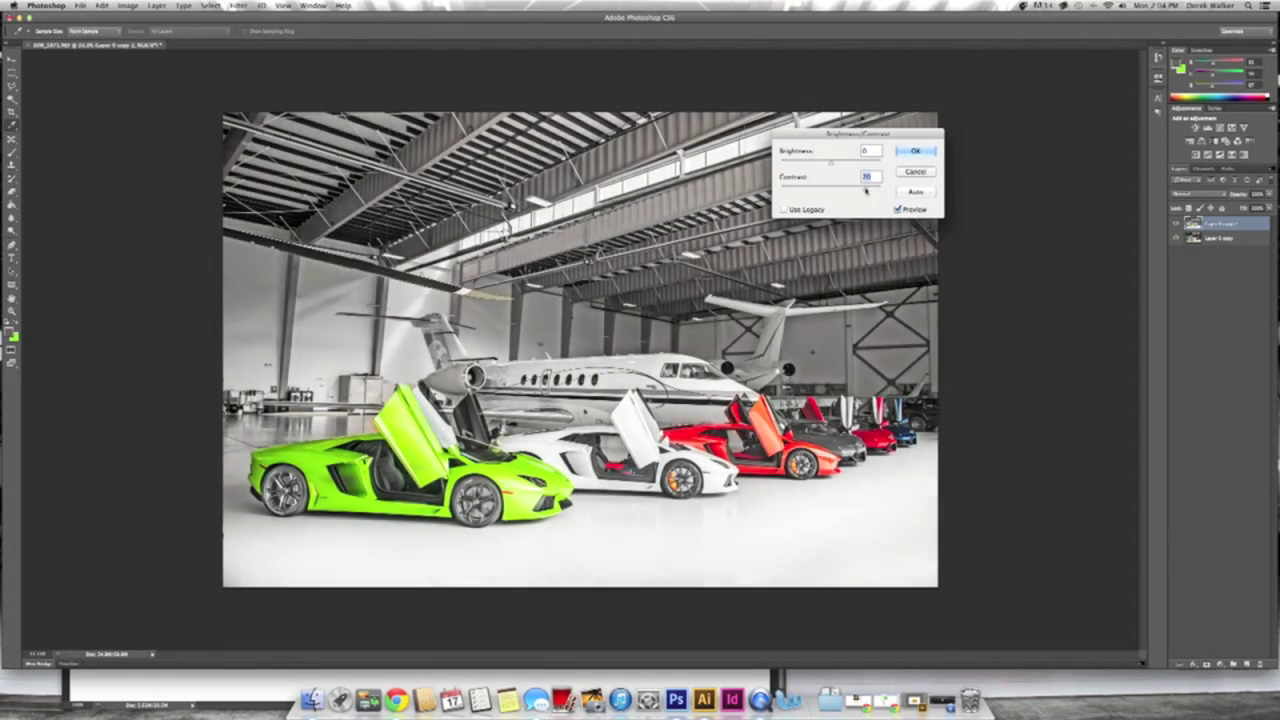
{"action": "key", "text": "Return"}
{"action": "left_click", "coordinate": [127, 5]}
{"action": "left_click", "coordinate": [250, 37]}
{"action": "key", "text": "Return"}
Erase the high-contrast copy over the distant red and blue Lamborghinis to restore them.
{"action": "key", "text": "ctrl+plus"}
{"action": "key", "text": "ctrl+plus"}
{"action": "key", "text": "ctrl+plus"}
{"action": "key", "text": "e"}
{"action": "left_click", "coordinate": [42, 31]}
{"action": "mouse_move", "coordinate": [640, 420]}
{"action": "left_mouse_down"}
{"action": "mouse_move", "coordinate": [271, 343]}
{"action": "mouse_move", "coordinate": [500, 357]}
{"action": "mouse_move", "coordinate": [831, 294]}
{"action": "mouse_move", "coordinate": [763, 277]}
{"action": "left_mouse_up"}
{"action": "scroll", "coordinate": [640, 320], "scroll_direction": "up", "scroll_amount": 5}
{"action": "scroll", "coordinate": [520, 340], "scroll_direction": "down", "scroll_amount": 3}
{"action": "scroll", "coordinate": [483, 355], "scroll_direction": "down", "scroll_amount": 1}
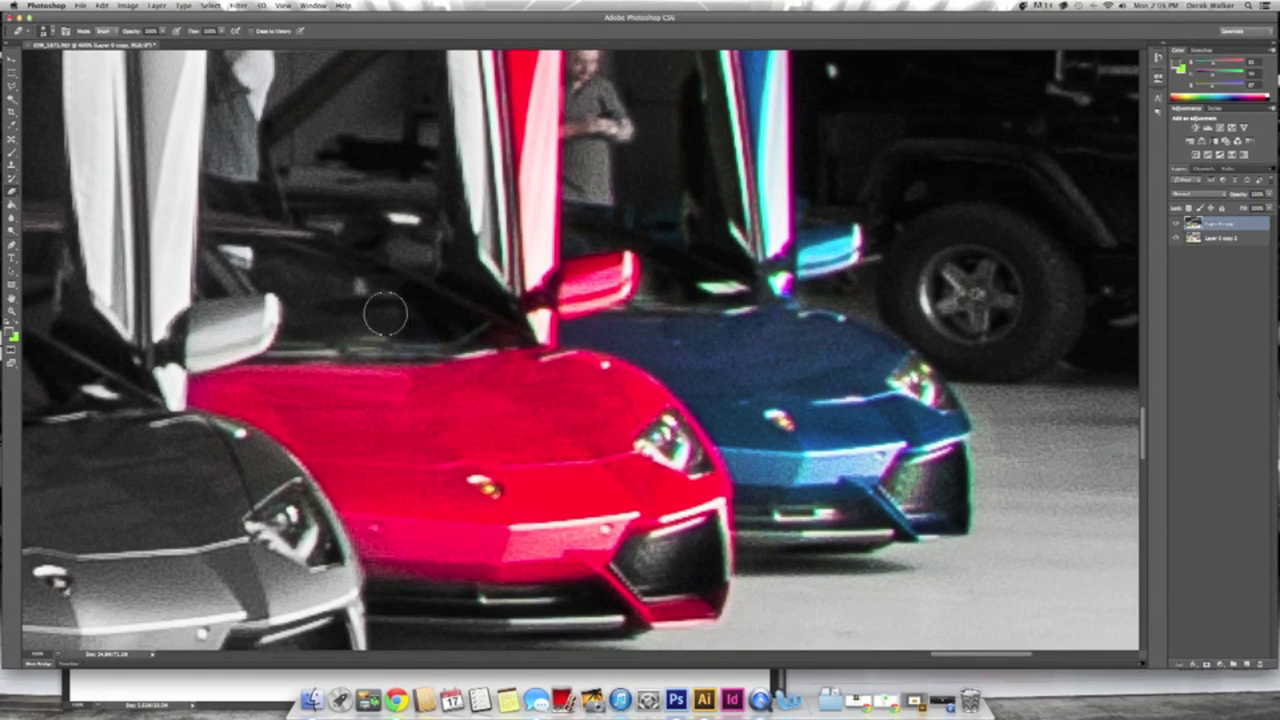
{"action": "key", "text": "ctrl+0"}
{"action": "key", "text": "ctrl+l"}
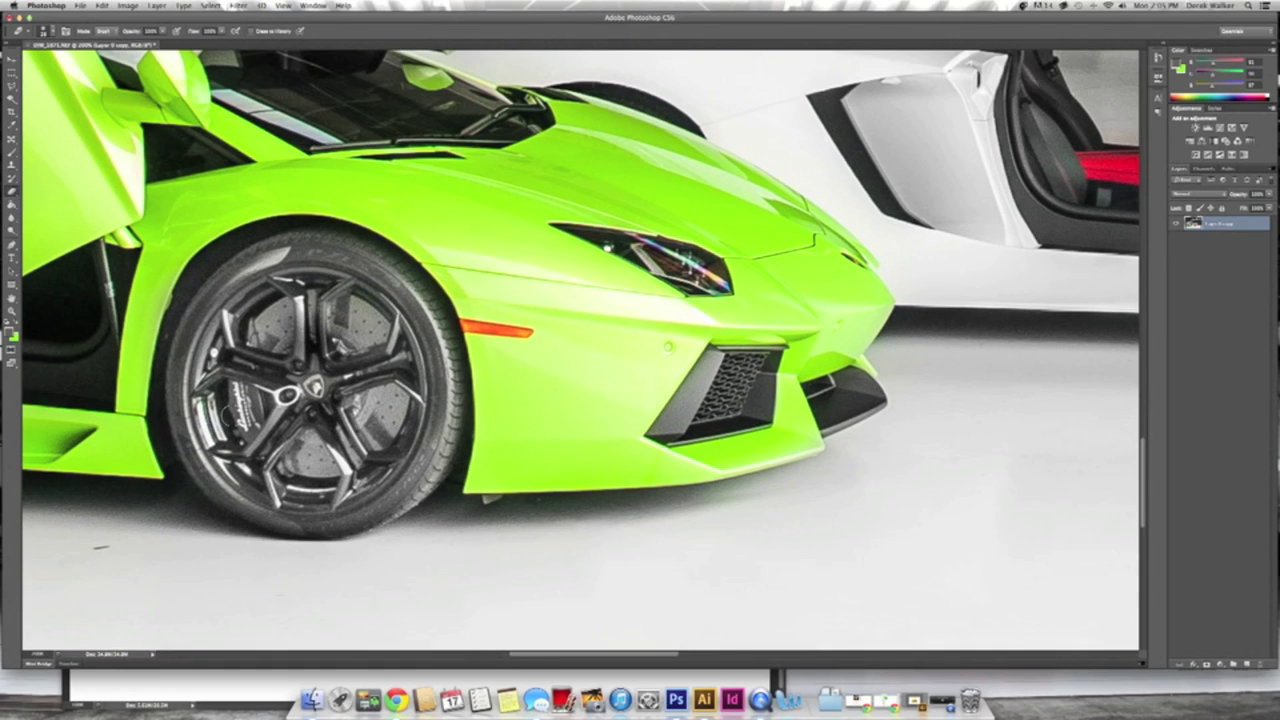
{"action": "left_click", "coordinate": [500, 310]}
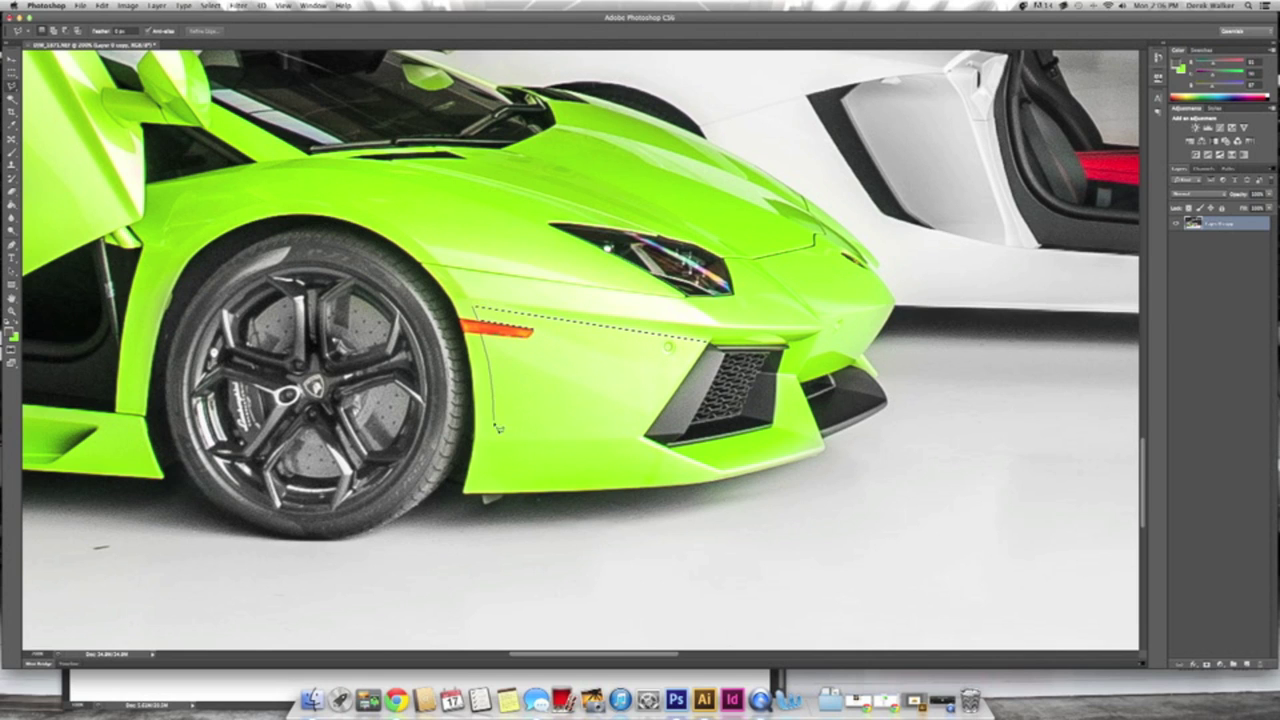
Lasso the green car's side air intake and paint it a flatter green with a soft brush.
{"action": "key", "text": "b"}
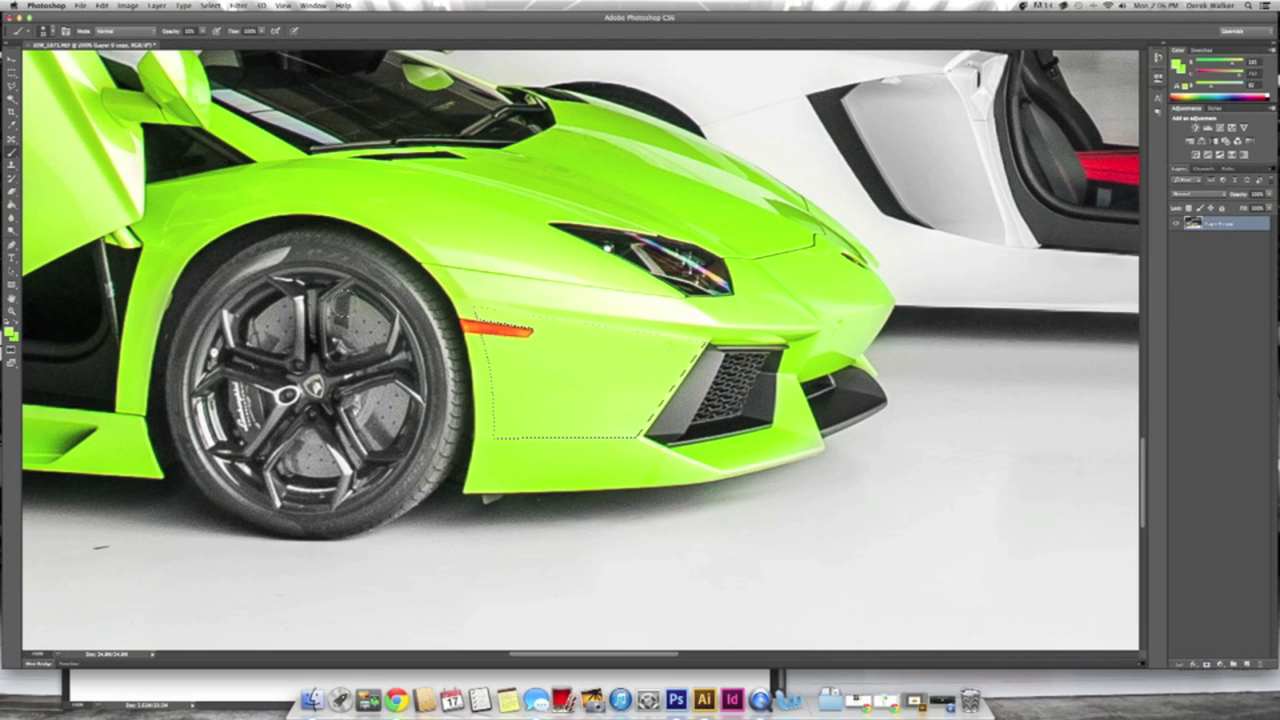
{"action": "key", "text": "ctrl+d"}
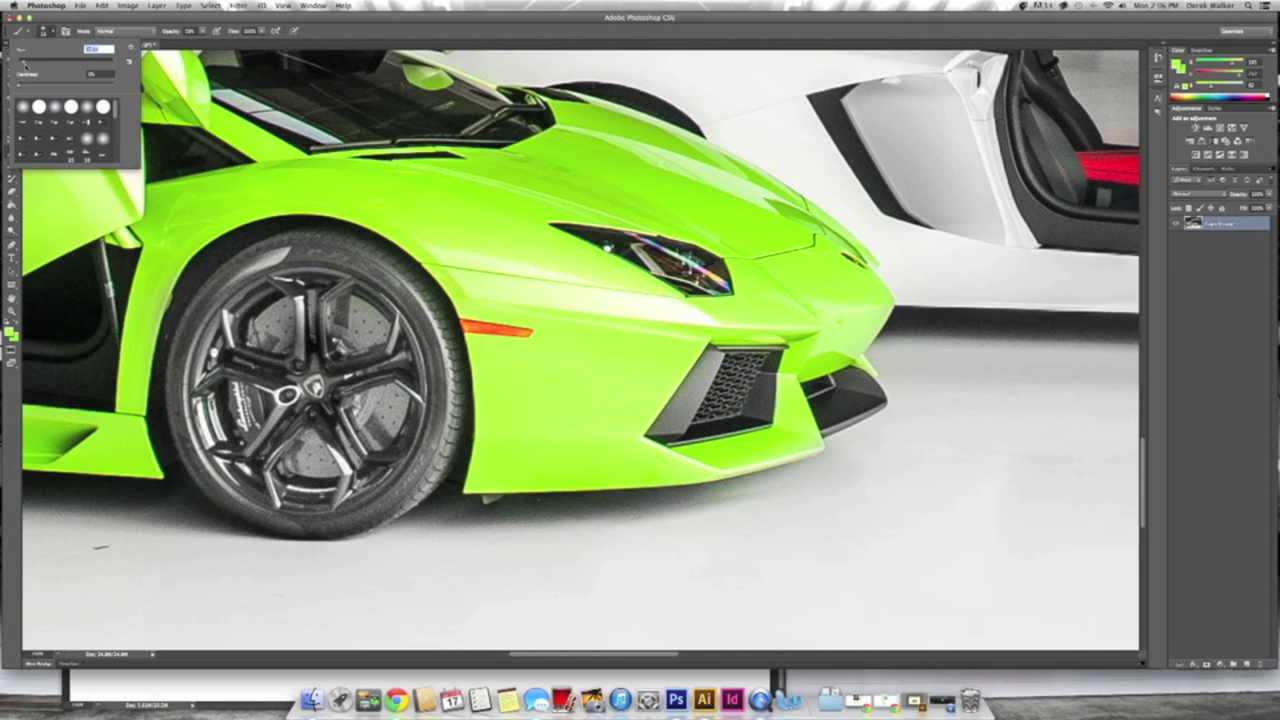
{"action": "scroll", "coordinate": [626, 313], "scroll_direction": "up", "scroll_amount": 1}
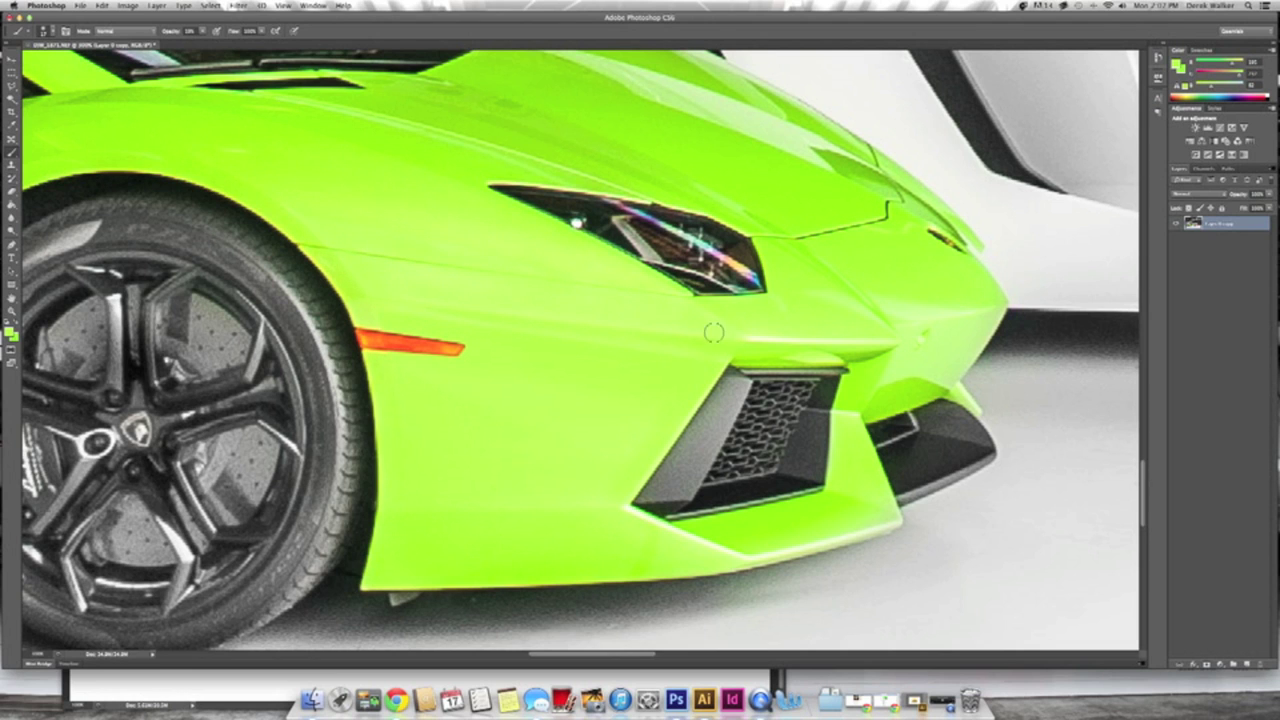
{"action": "key", "text": "l"}
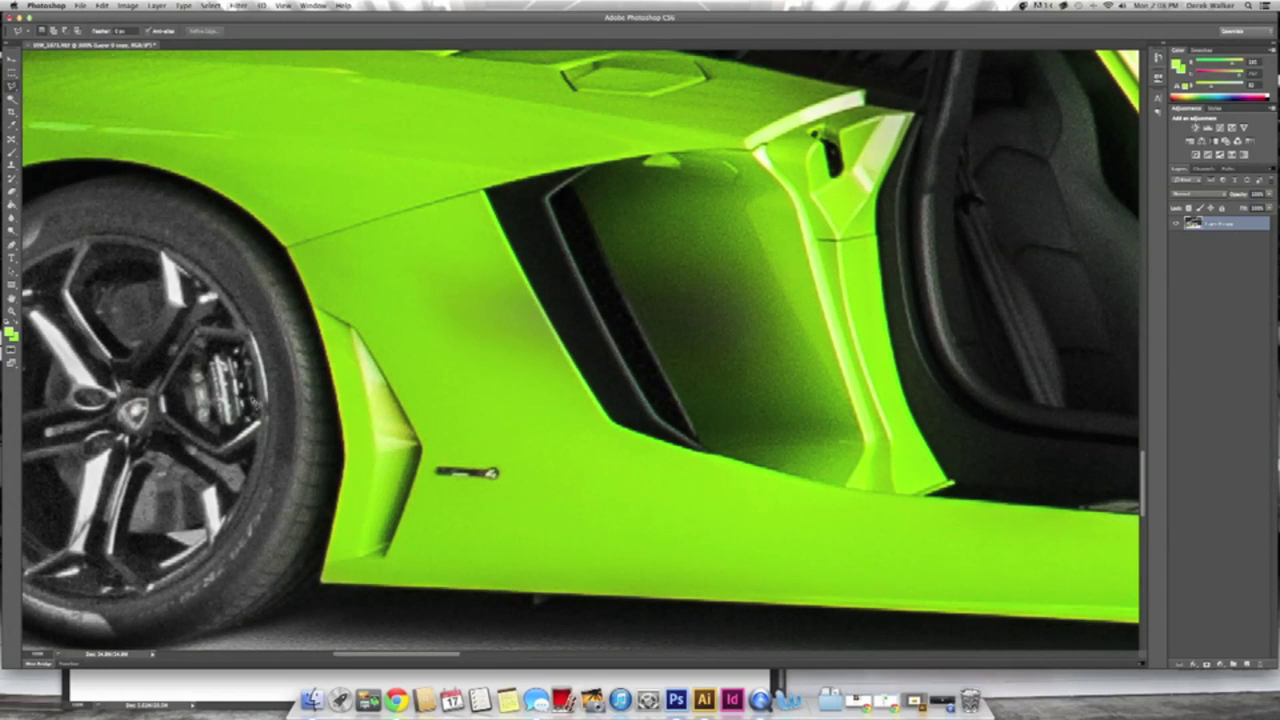
{"action": "left_click", "coordinate": [12, 84]}
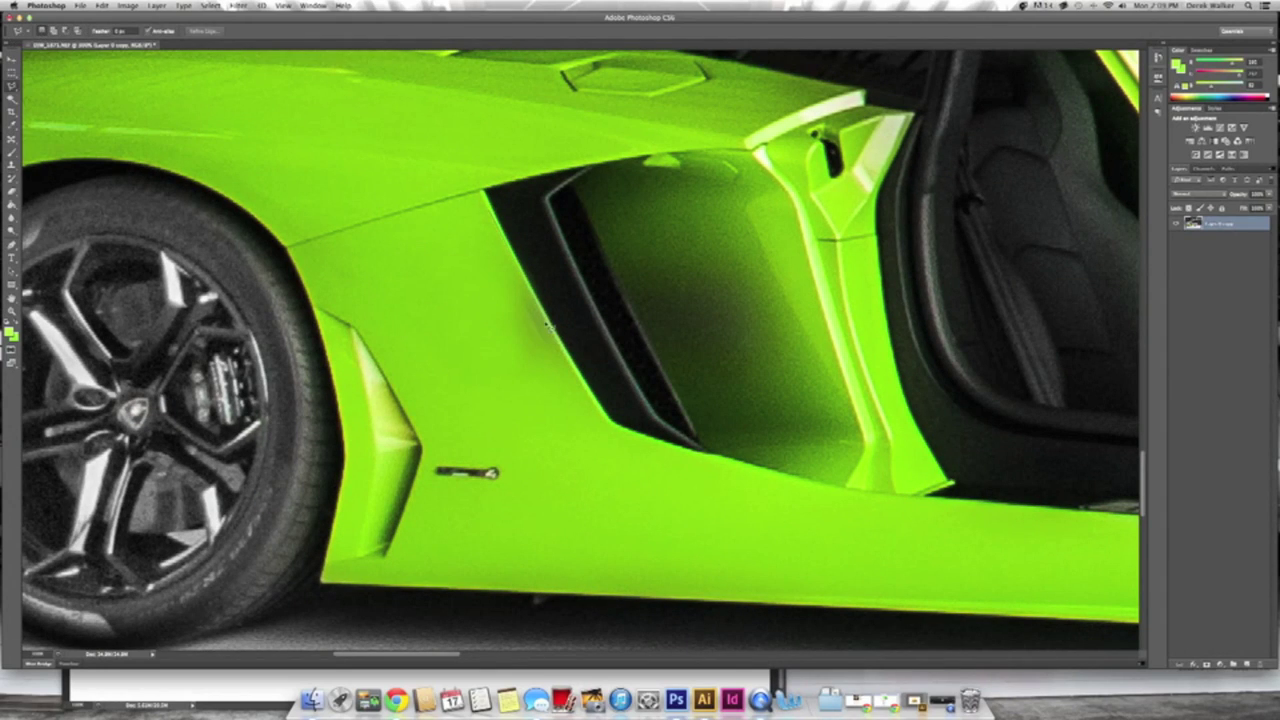
{"action": "left_click", "coordinate": [210, 5]}
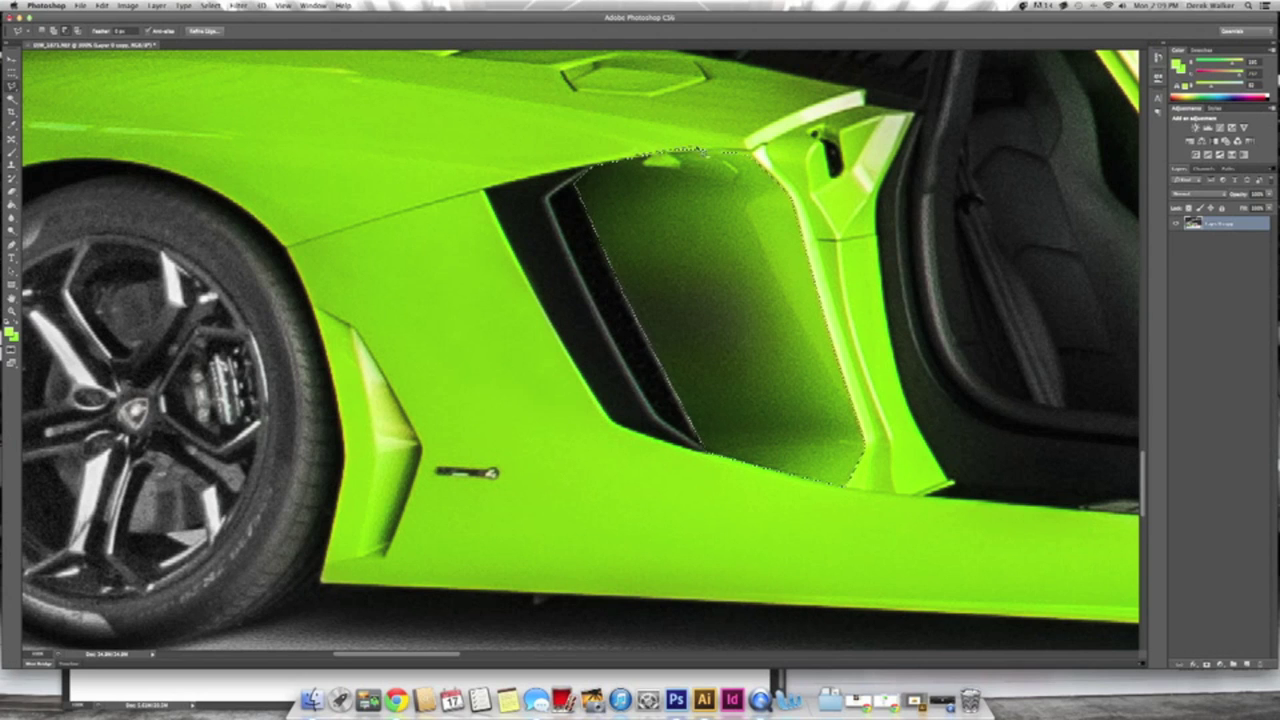
{"action": "key", "text": "b"}
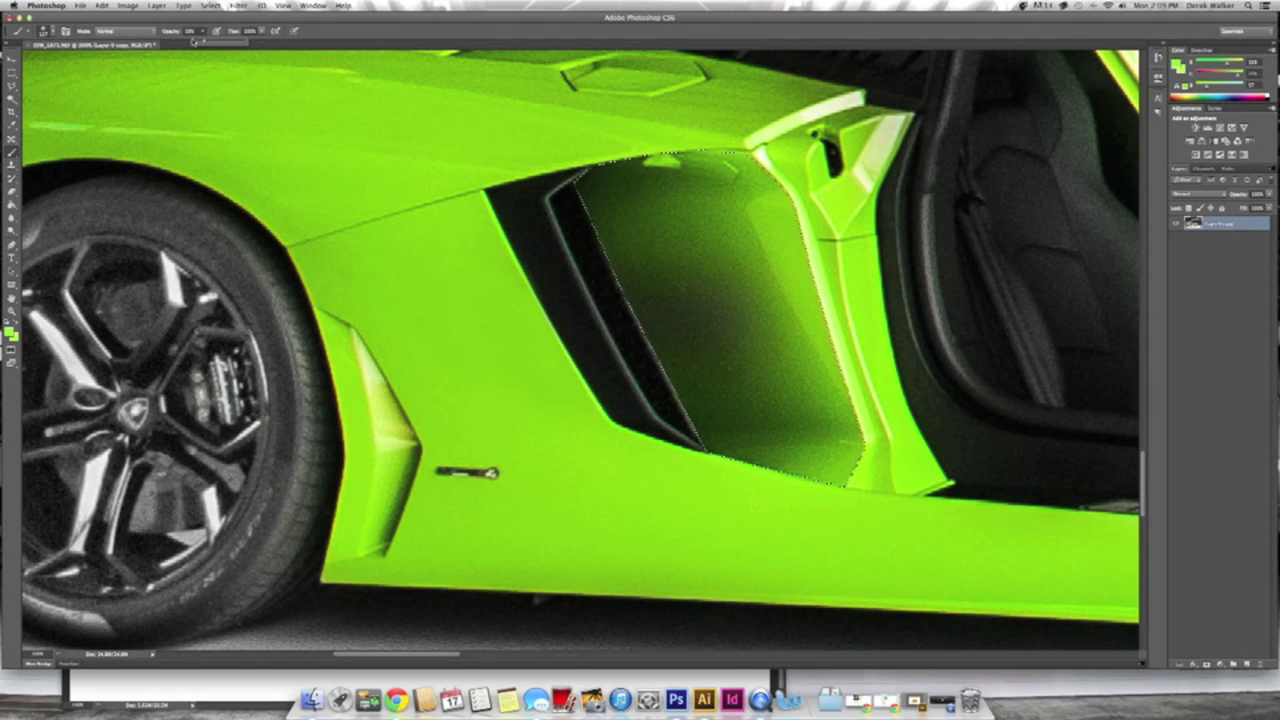
{"action": "left_click_drag", "start_coordinate": [626, 243], "coordinate": [694, 343]}
Dodge the green Lamborghini's front bodywork to brighten the lime paint.
{"action": "key", "text": "o"}
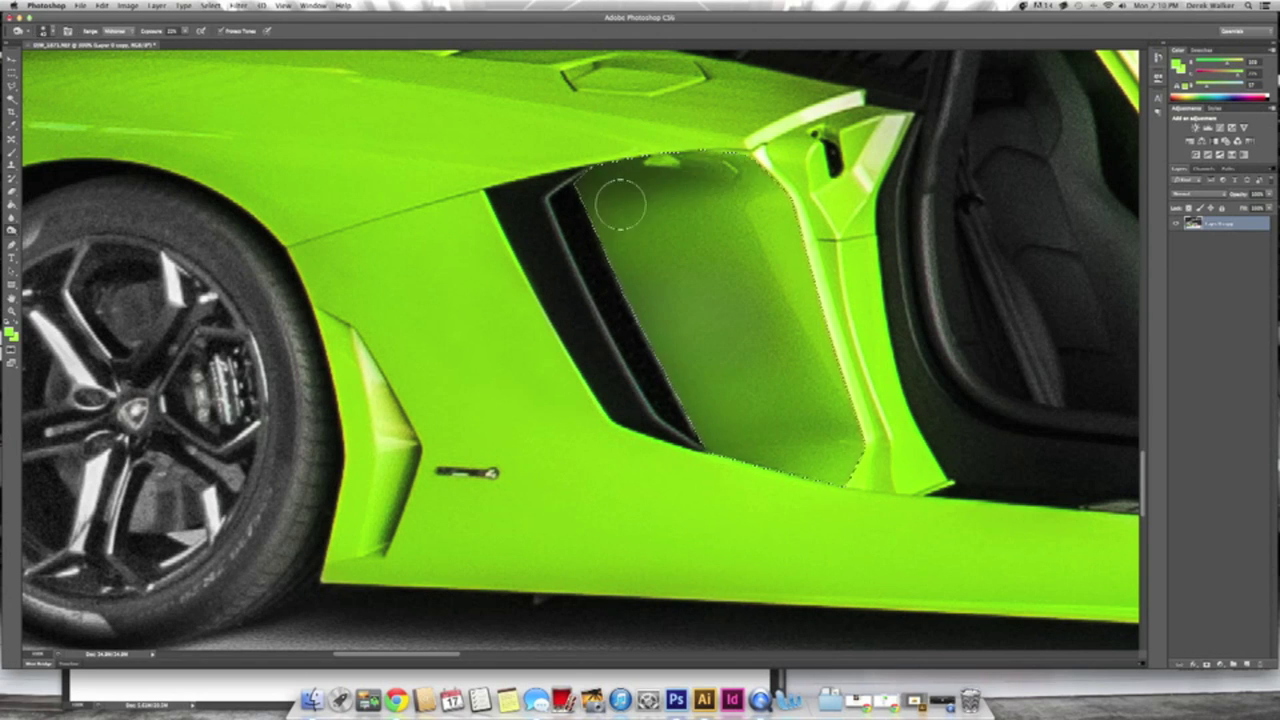
{"action": "key", "text": "super+0"}
{"action": "left_click", "coordinate": [283, 5]}
{"action": "key", "text": "Escape"}
{"action": "scroll", "coordinate": [530, 470], "scroll_direction": "up", "scroll_amount": 5}
{"action": "key", "text": "b"}
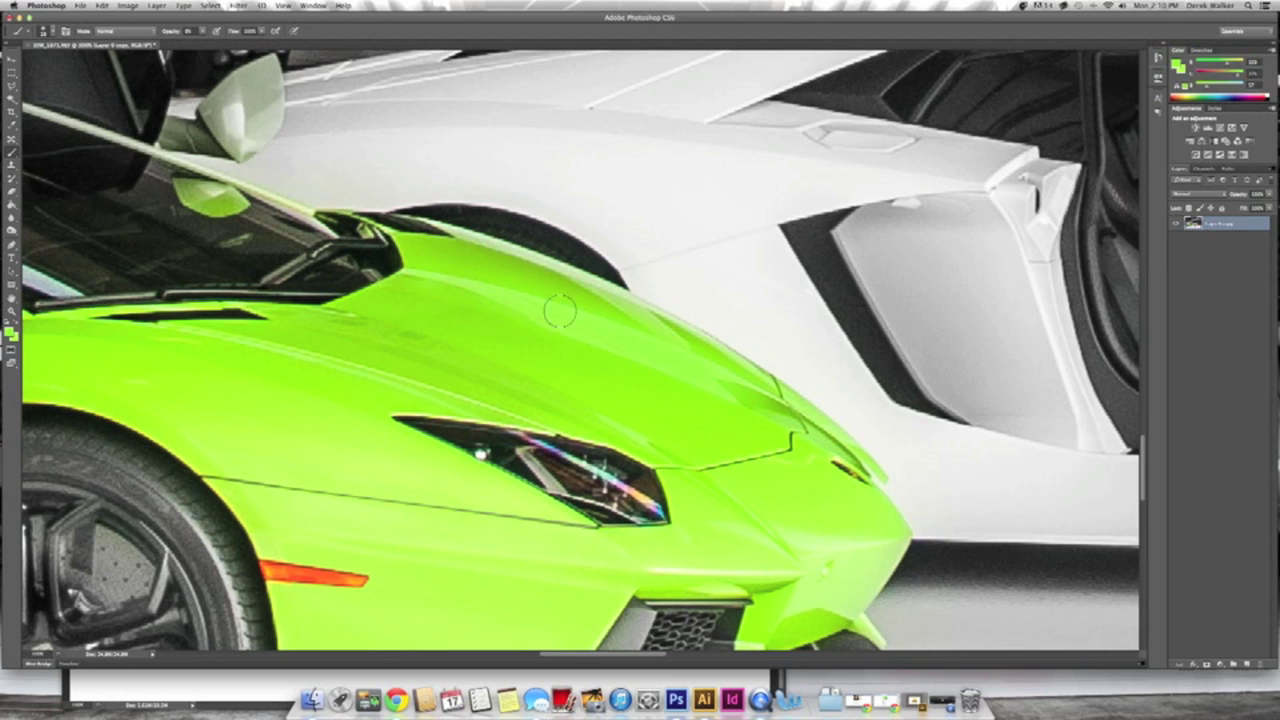
{"action": "scroll", "coordinate": [755, 375], "scroll_direction": "down", "scroll_amount": 3}
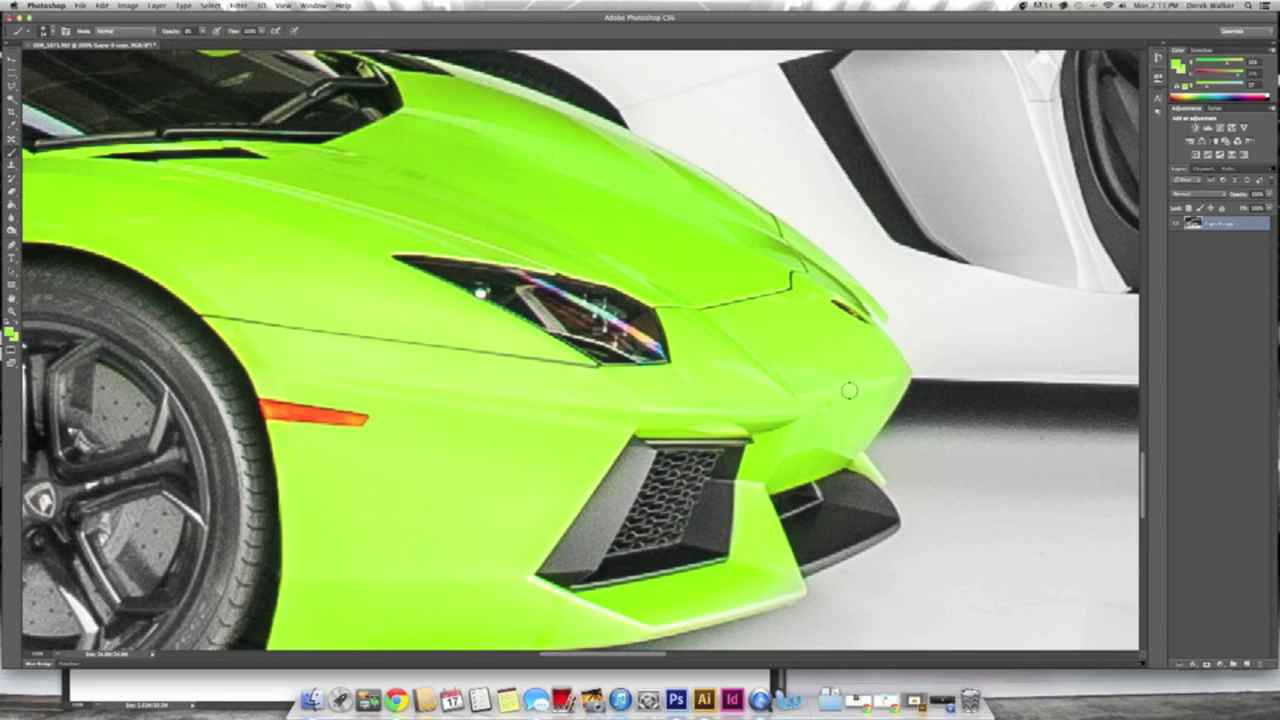
{"action": "key", "text": "o"}
{"action": "scroll", "coordinate": [540, 450], "scroll_direction": "down", "scroll_amount": 1}
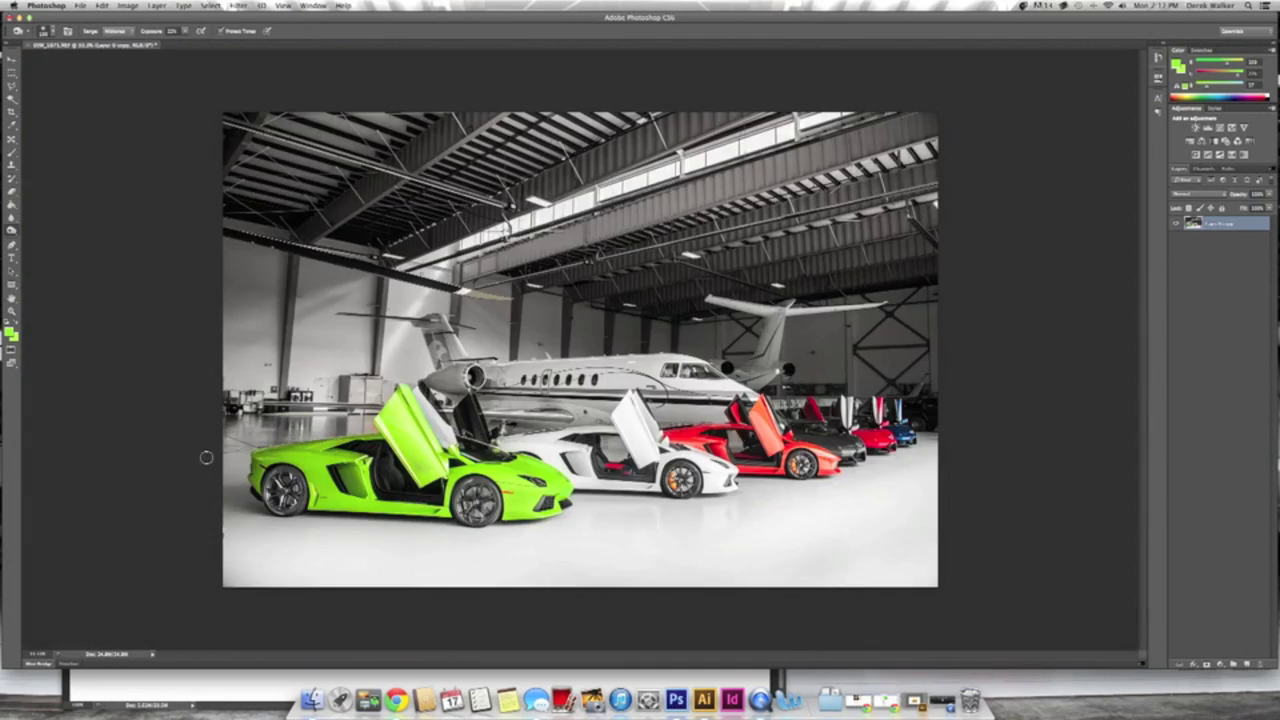
{"action": "left_click_drag", "start_coordinate": [737, 455], "coordinate": [430, 470]}
Clone-stamp blemishes near the green car's rear with a resized brush.
{"action": "key", "text": "s"}
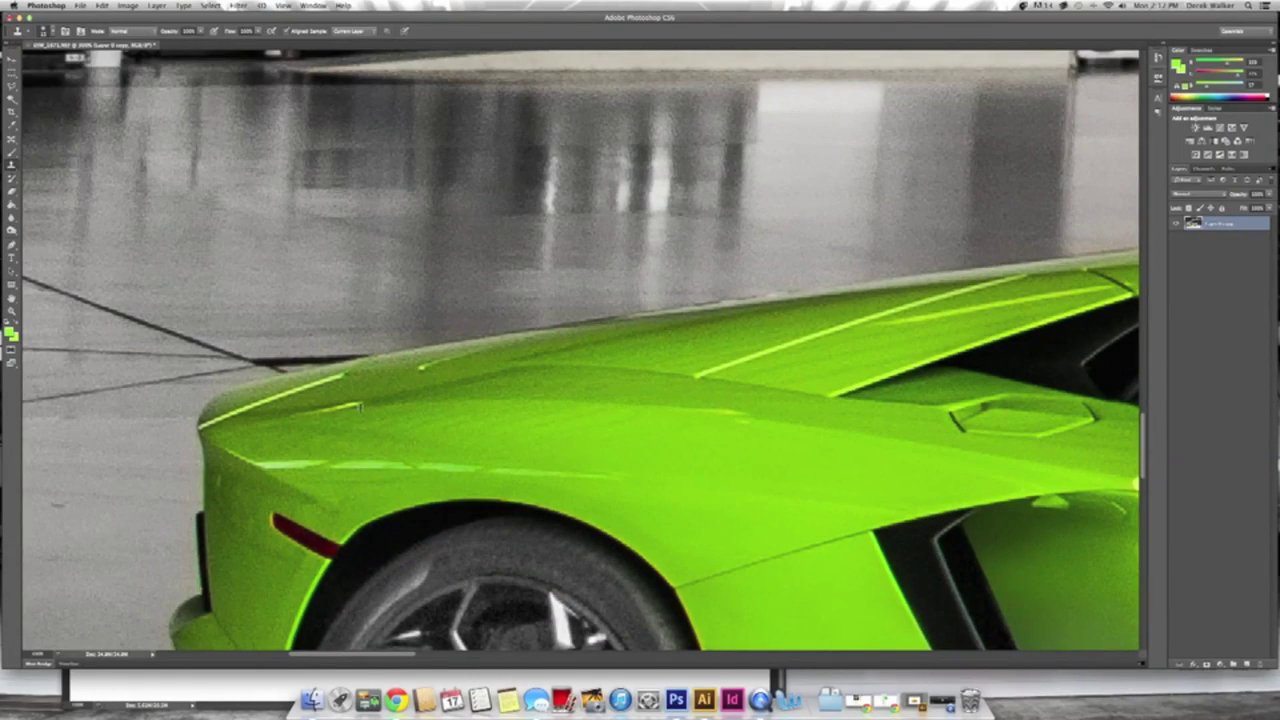
{"action": "left_click", "coordinate": [48, 31]}
{"action": "key", "text": "Return"}
{"action": "scroll", "coordinate": [631, 474], "scroll_direction": "down", "scroll_amount": 2}
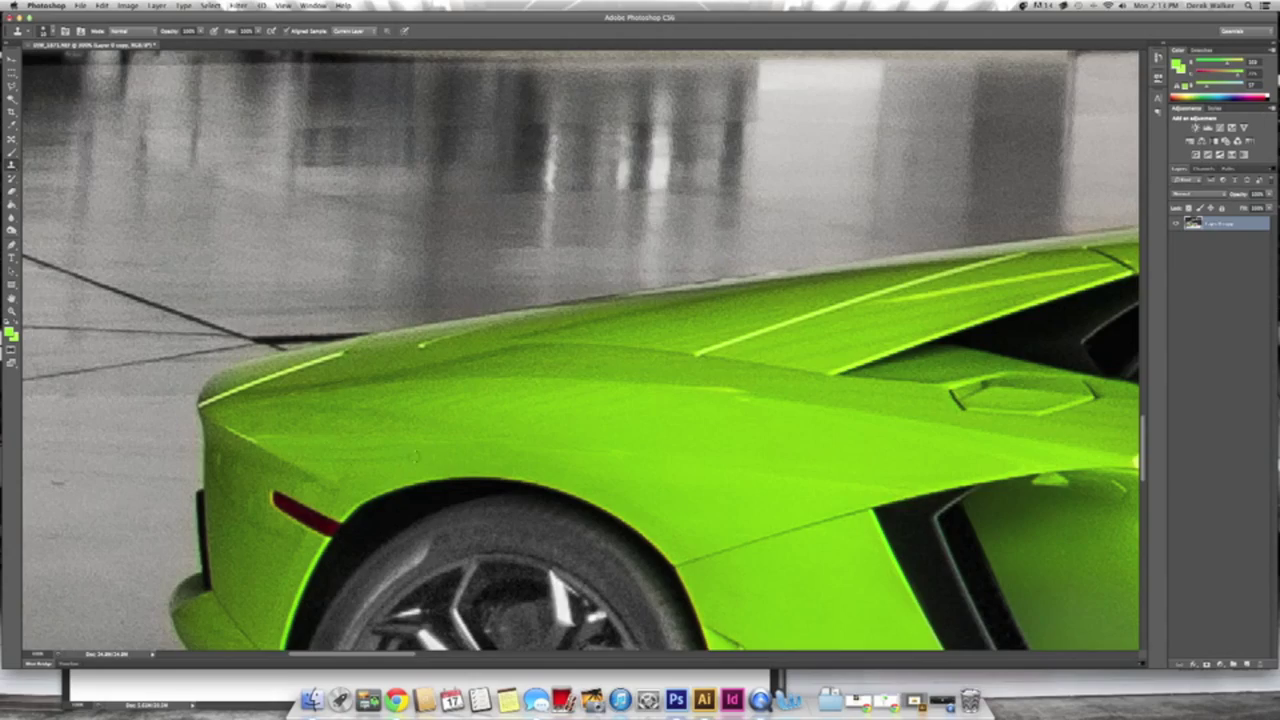
{"action": "key", "text": "super+0"}
{"action": "key", "text": "super+minus"}
{"action": "scroll", "coordinate": [755, 466], "scroll_direction": "up", "scroll_amount": 3}
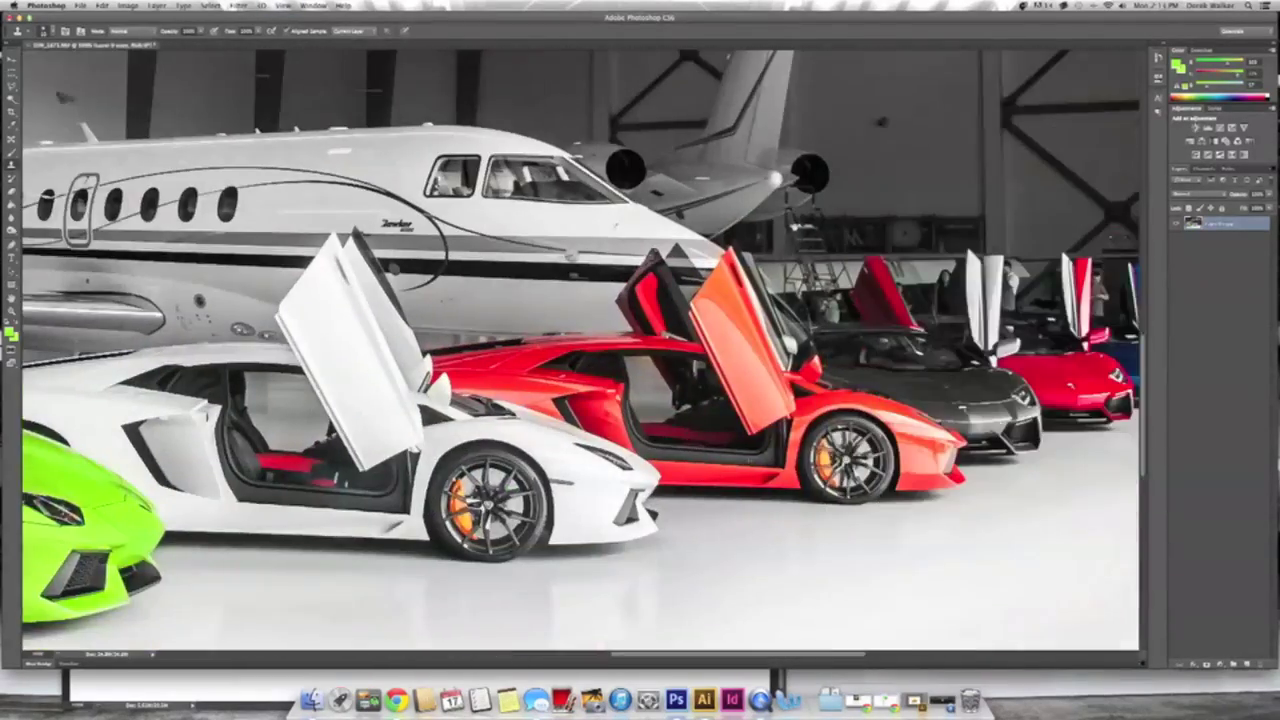
Lasso the red car's front fender and paint it with soft sampled red.
{"action": "scroll", "coordinate": [597, 262], "scroll_direction": "up", "scroll_amount": 5}
{"action": "key", "text": "l"}
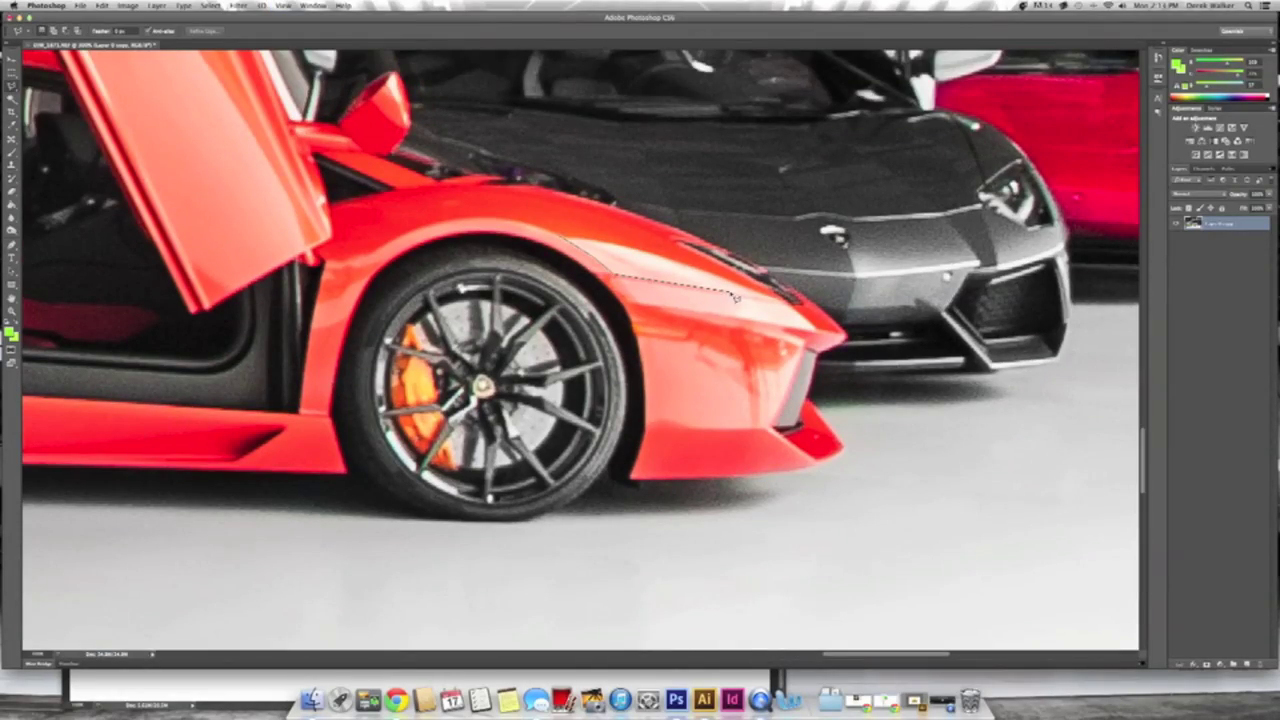
{"action": "key", "text": "b"}
{"action": "left_click", "coordinate": [1178, 66]}
{"action": "key", "text": "Escape"}
{"action": "key", "text": "x"}
{"action": "key", "text": "super+d"}
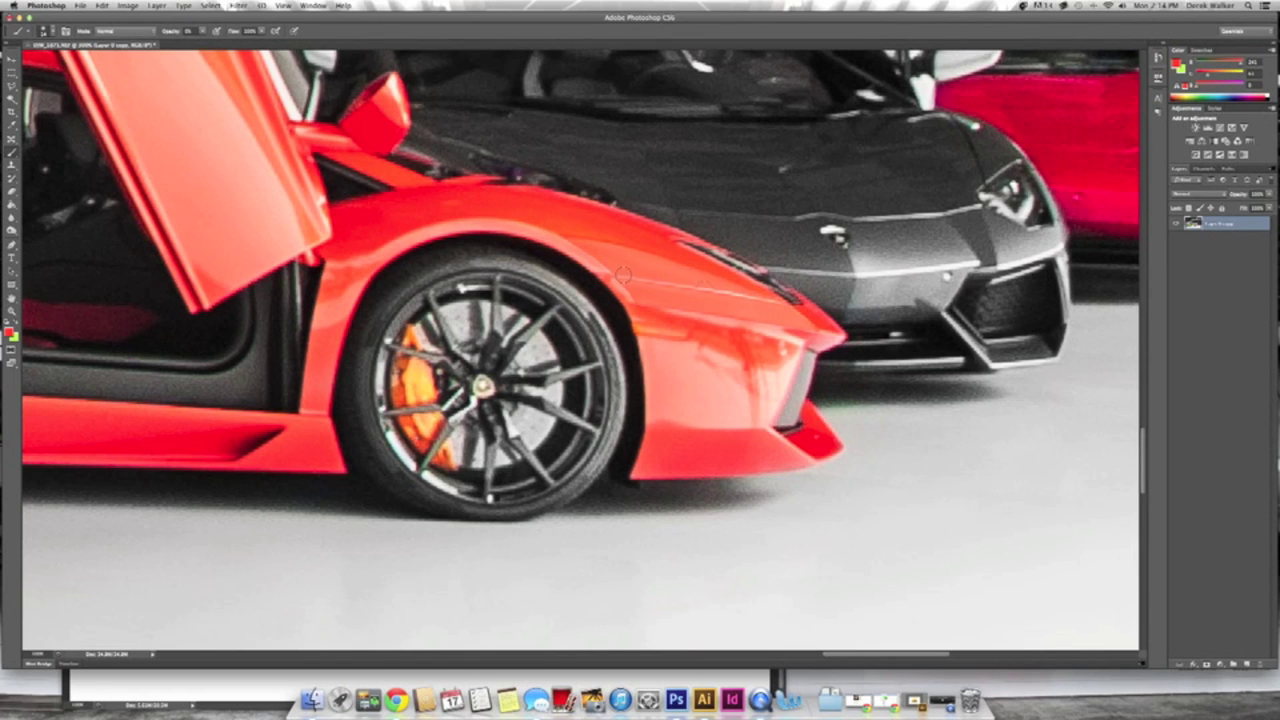
{"action": "left_click", "coordinate": [778, 336], "text": "alt"}
{"action": "mouse_move", "coordinate": [780, 400]}
{"action": "left_mouse_down"}
{"action": "mouse_move", "coordinate": [662, 343]}
{"action": "mouse_move", "coordinate": [718, 426]}
{"action": "left_mouse_up"}
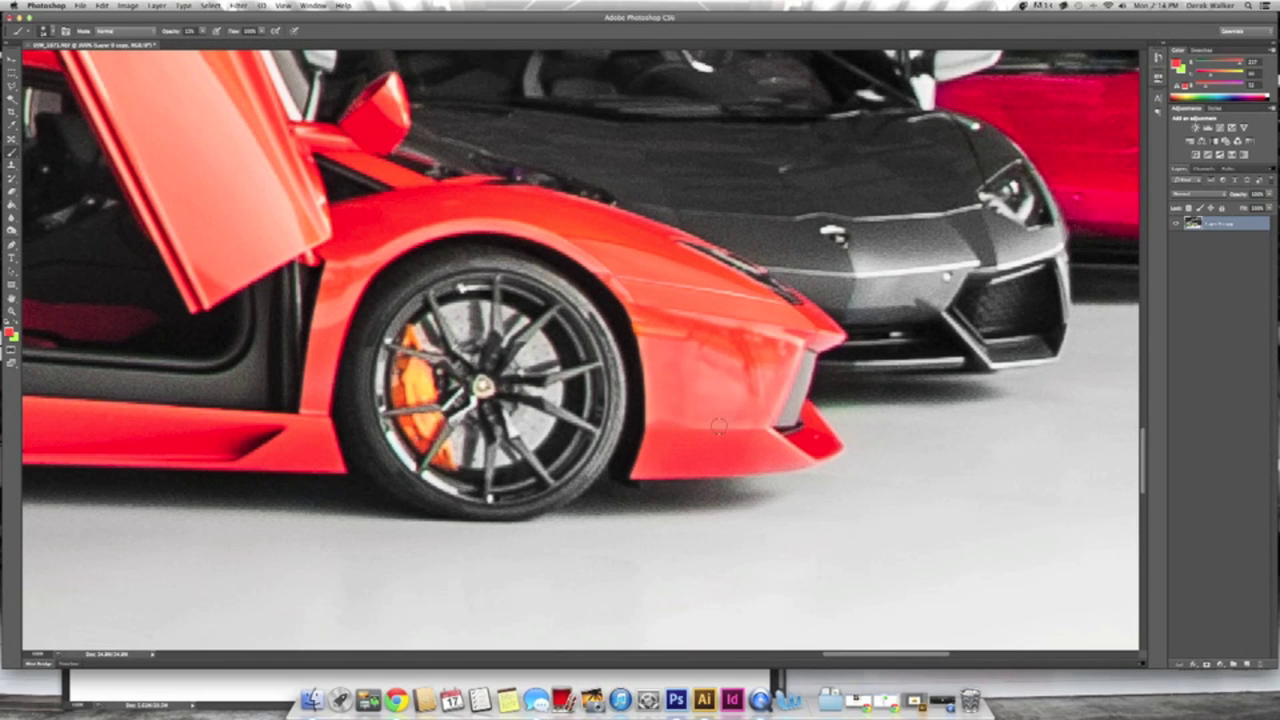
Blur and repaint the fender to an even red, then lasso and dodge the lower bumper.
{"action": "key", "text": "r"}
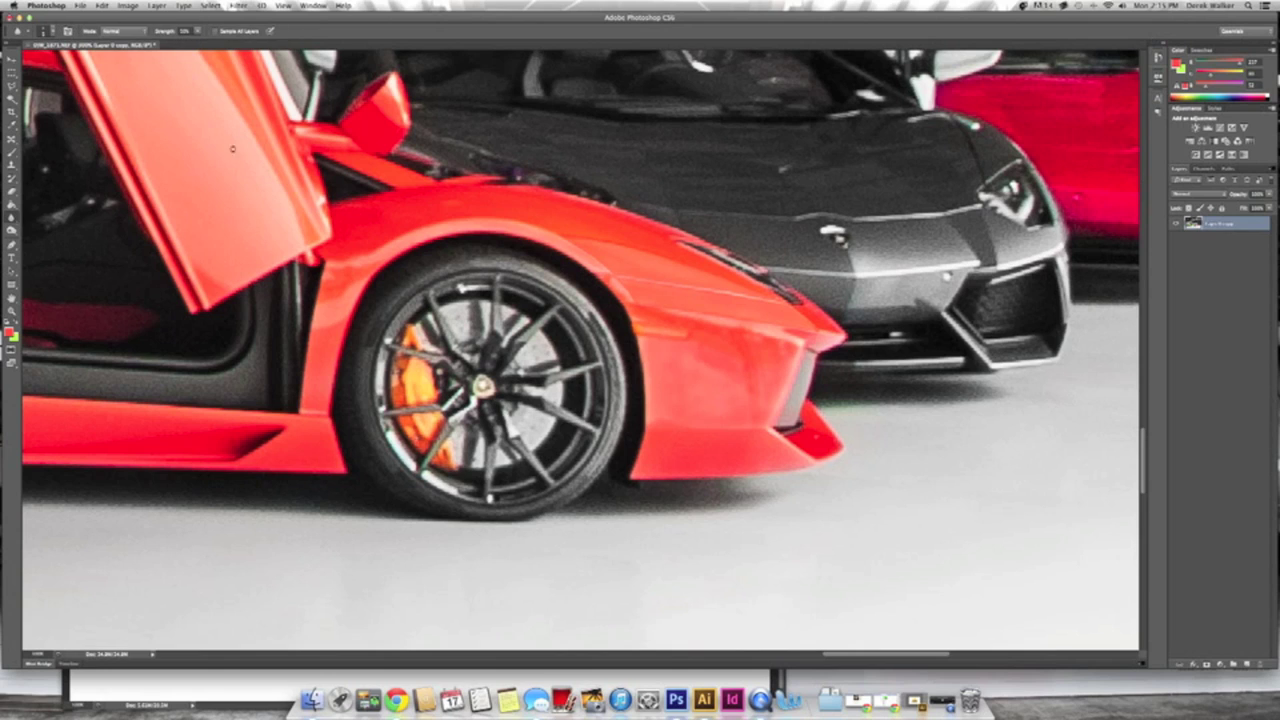
{"action": "key", "text": "b"}
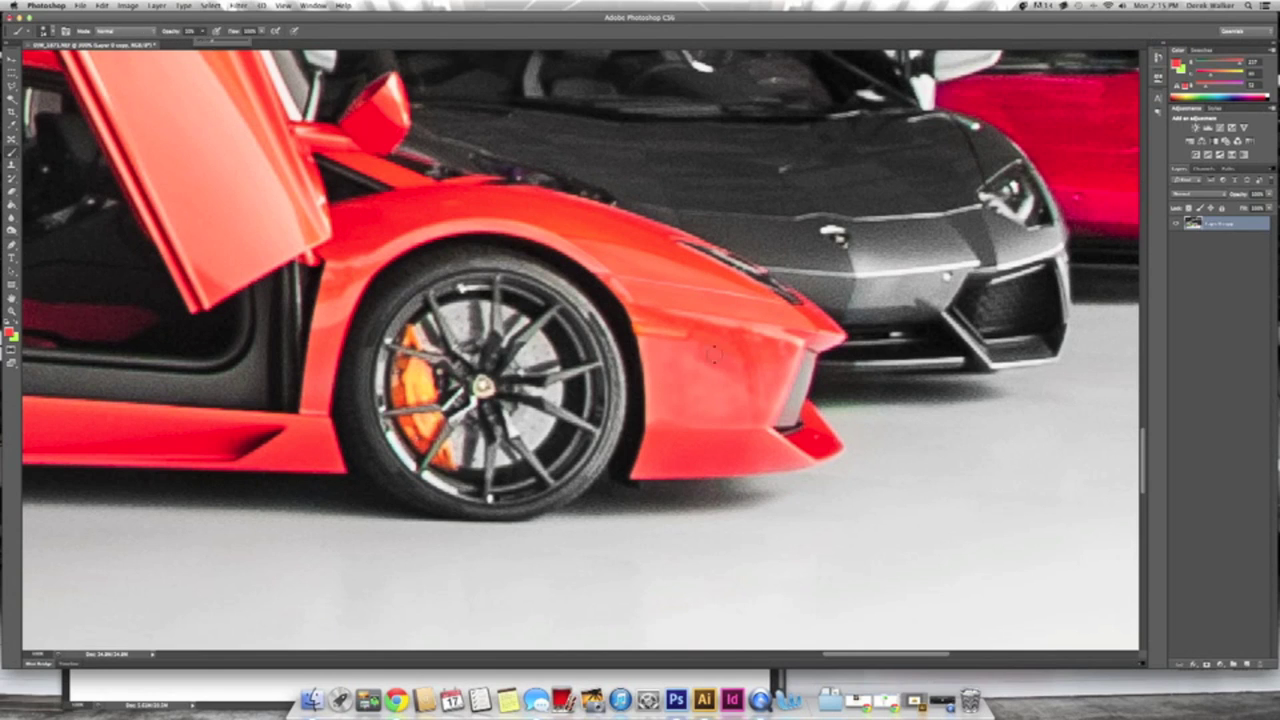
{"action": "left_click_drag", "start_coordinate": [655, 338], "coordinate": [652, 425]}
{"action": "left_click_drag", "start_coordinate": [665, 335], "coordinate": [768, 425]}
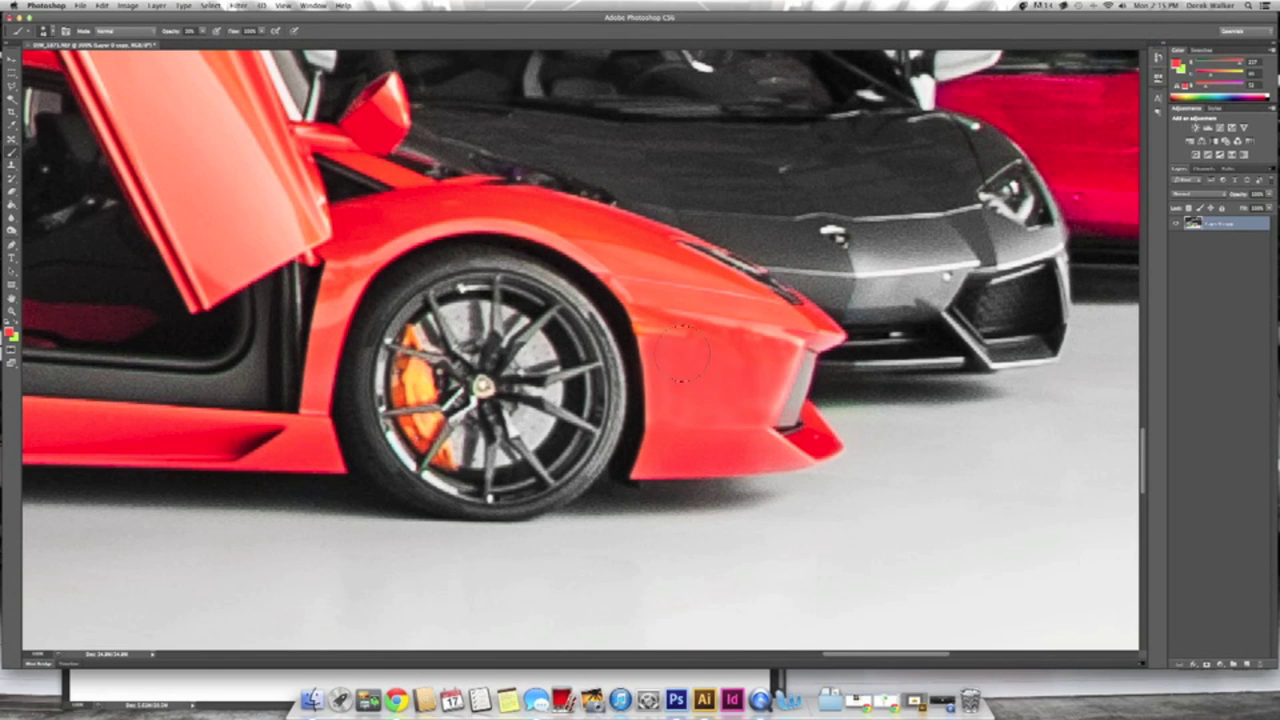
{"action": "key", "text": "l"}
{"action": "key", "text": "o"}
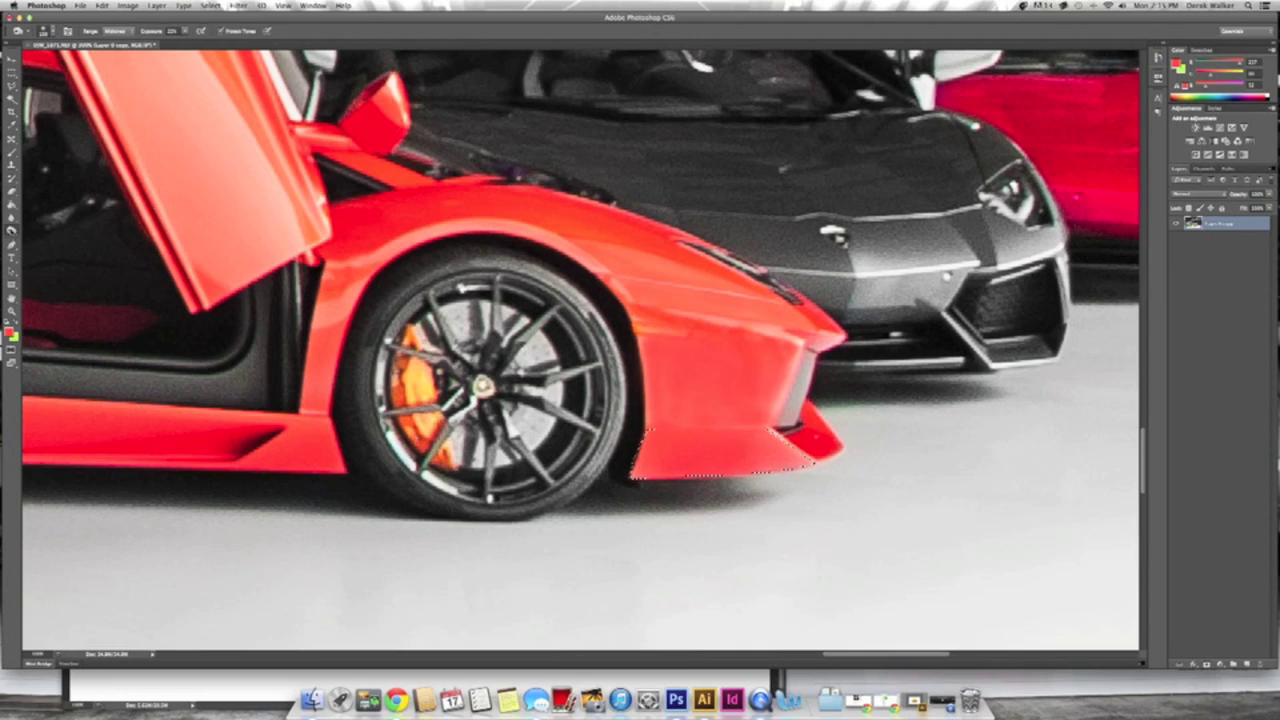
{"action": "scroll", "coordinate": [560, 255], "scroll_direction": "down", "scroll_amount": 5, "text": "alt"}
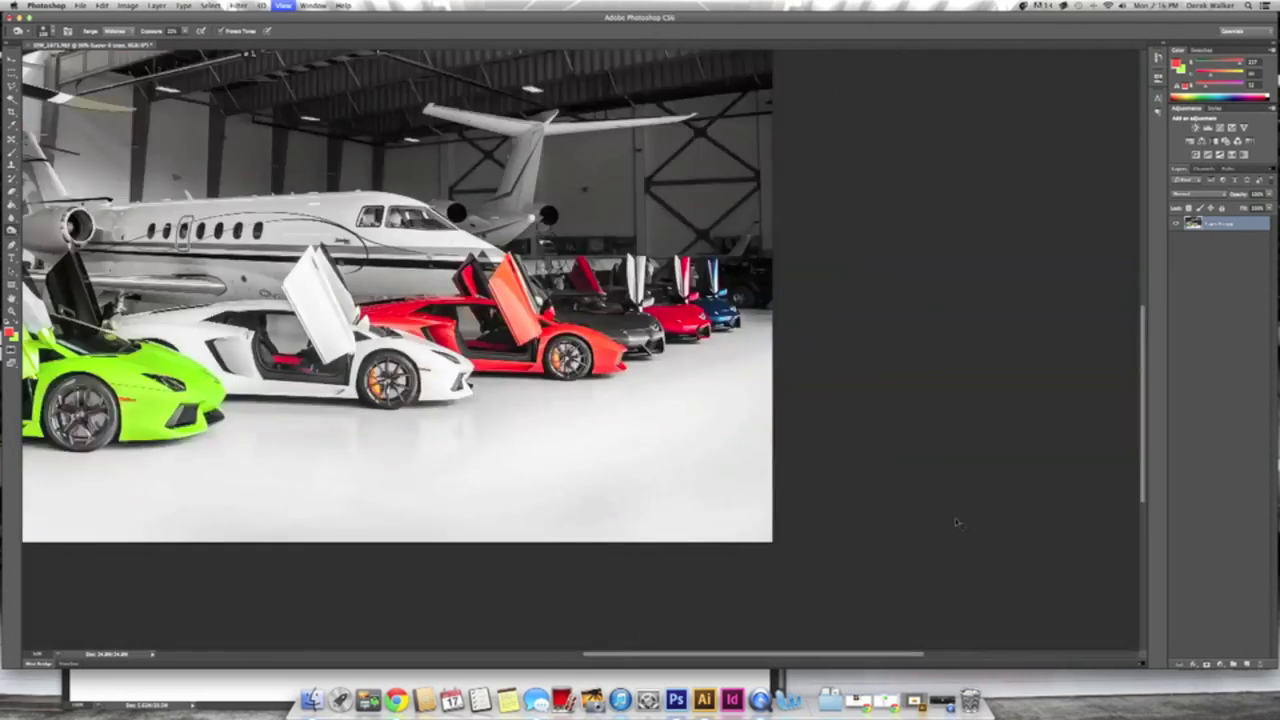
Dodge the black Lamborghini's hood and body to lighten them.
{"action": "scroll", "coordinate": [957, 517], "scroll_direction": "up", "scroll_amount": 4, "text": "alt"}
{"action": "left_click", "coordinate": [42, 31]}
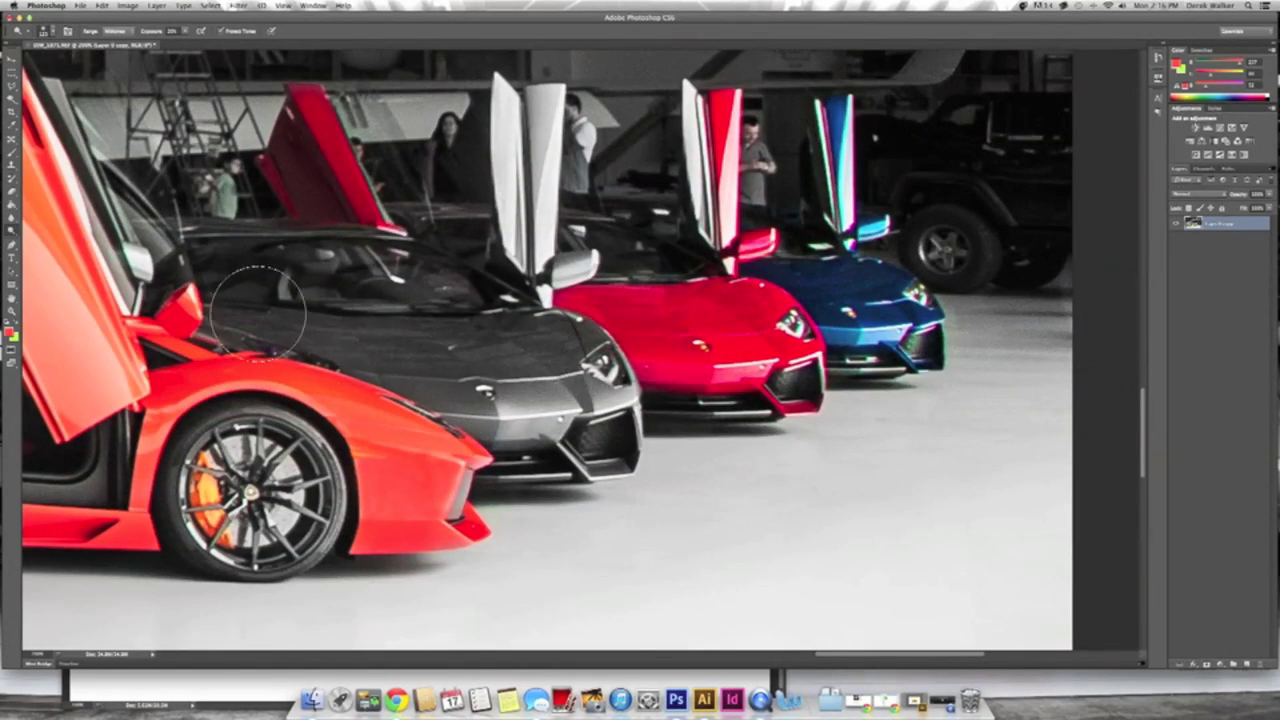
{"action": "left_click_drag", "start_coordinate": [300, 305], "coordinate": [570, 370]}
{"action": "key", "text": "ctrl+0"}
{"action": "key", "text": "s"}
{"action": "left_click", "coordinate": [42, 31]}
{"action": "key", "text": "Escape"}
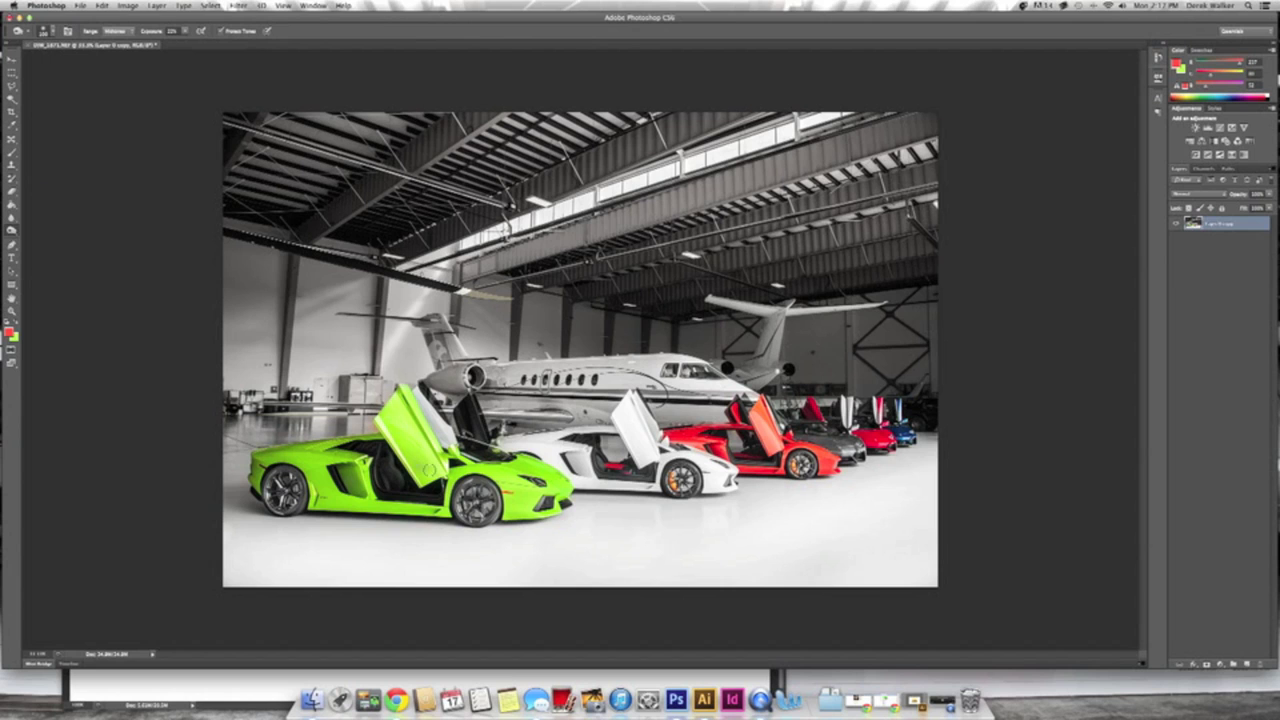
Paint the green car's raised door an even lime using a picked green brush colour.
{"action": "key", "text": "ctrl+1"}
{"action": "key", "text": "b"}
{"action": "left_click", "coordinate": [10, 332]}
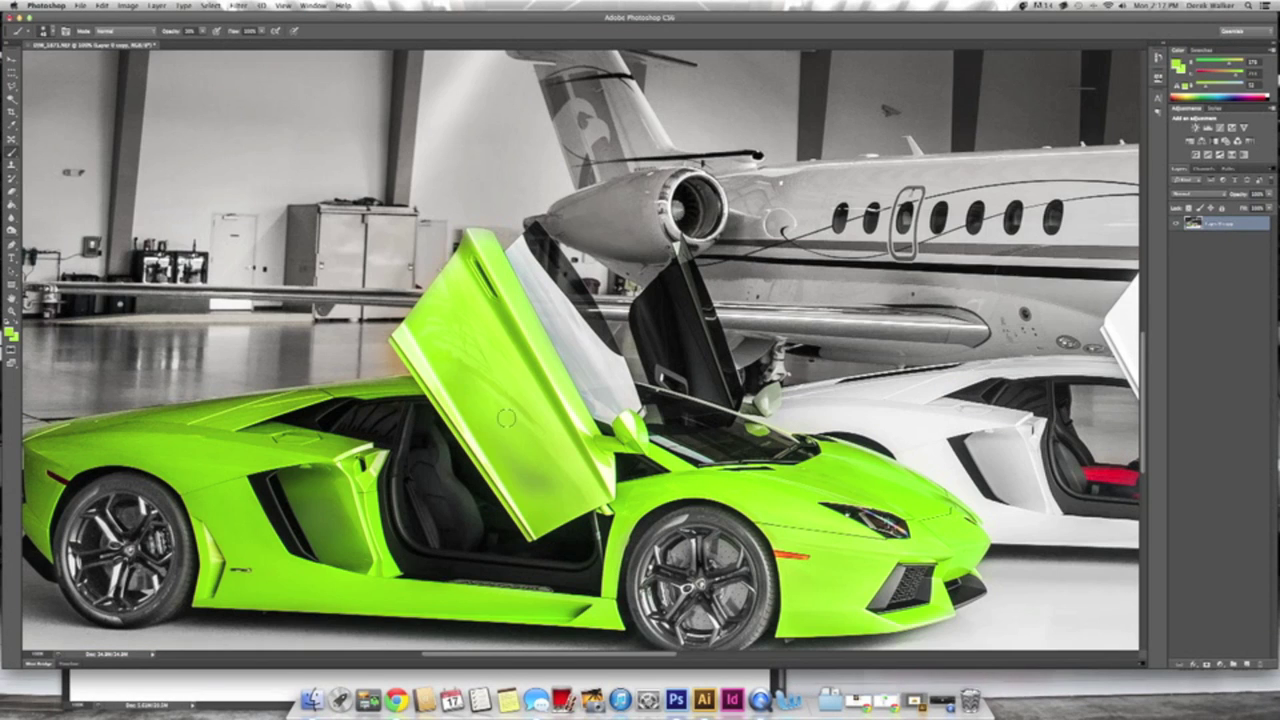
{"action": "left_click", "coordinate": [1080, 163]}
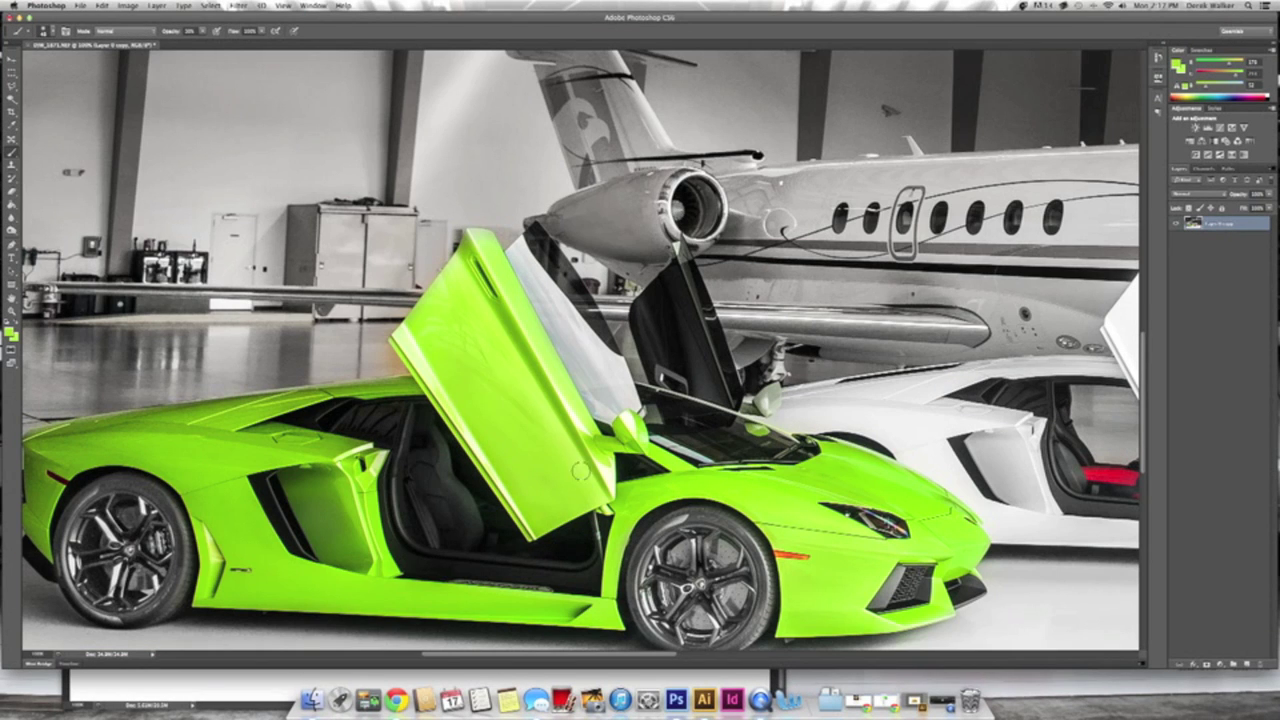
{"action": "key", "text": "ctrl+0"}
{"action": "key", "text": "ctrl+minus"}
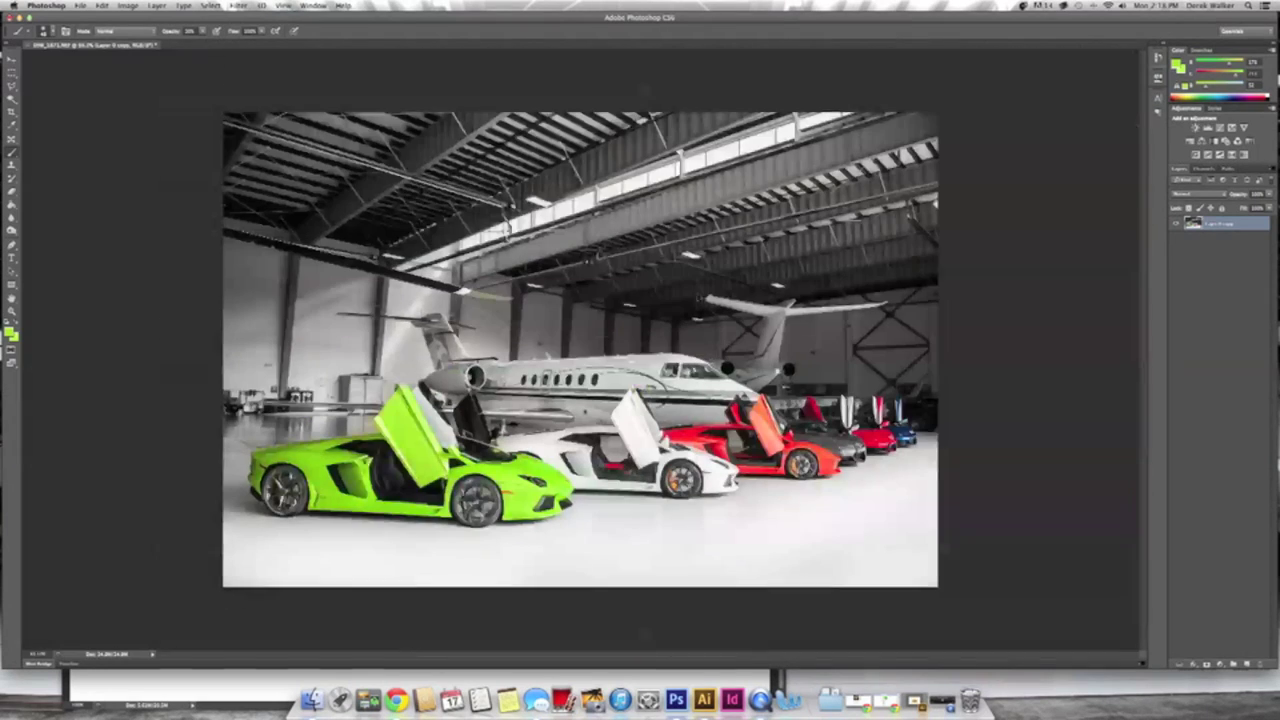
Copy the selected pillar to a new layer and transform it over the right pillar.
{"action": "scroll", "coordinate": [280, 378], "scroll_direction": "up", "scroll_amount": 5}
{"action": "key", "text": "l"}
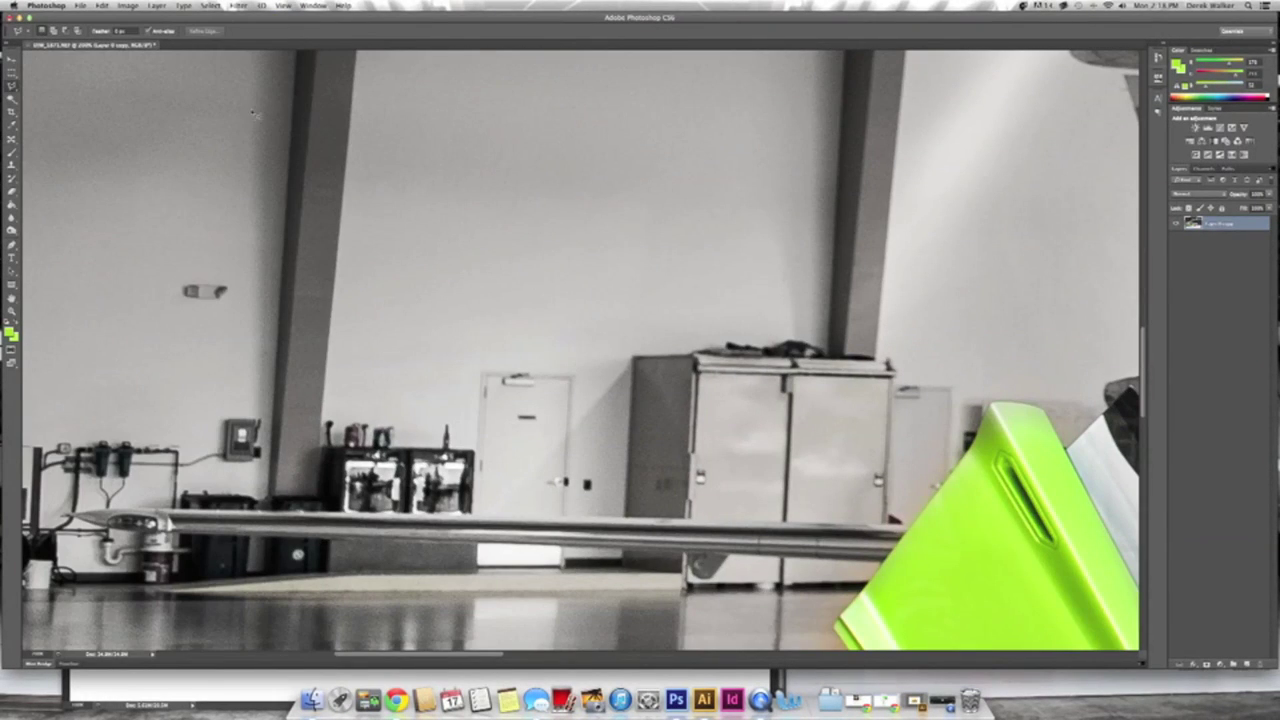
{"action": "key", "text": "ctrl+j"}
{"action": "key", "text": "ctrl+t"}
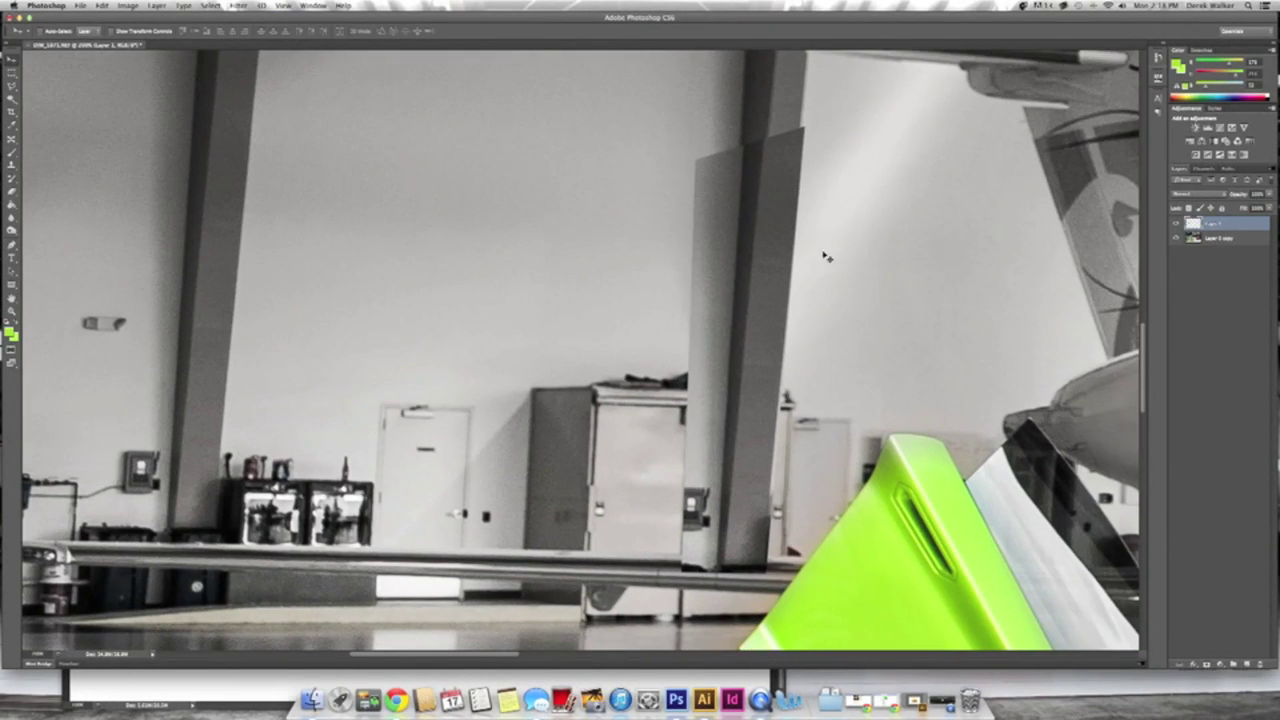
{"action": "left_click_drag", "start_coordinate": [934, 206], "coordinate": [783, 303]}
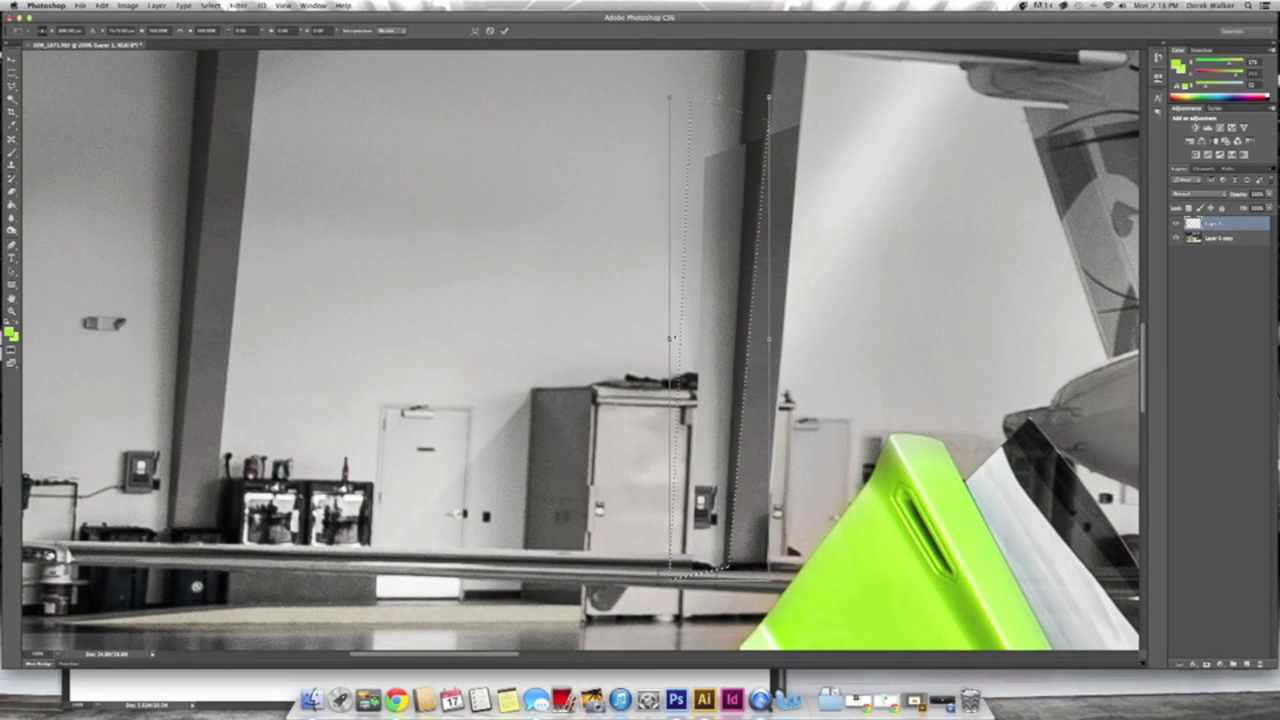
{"action": "key", "text": "Return"}
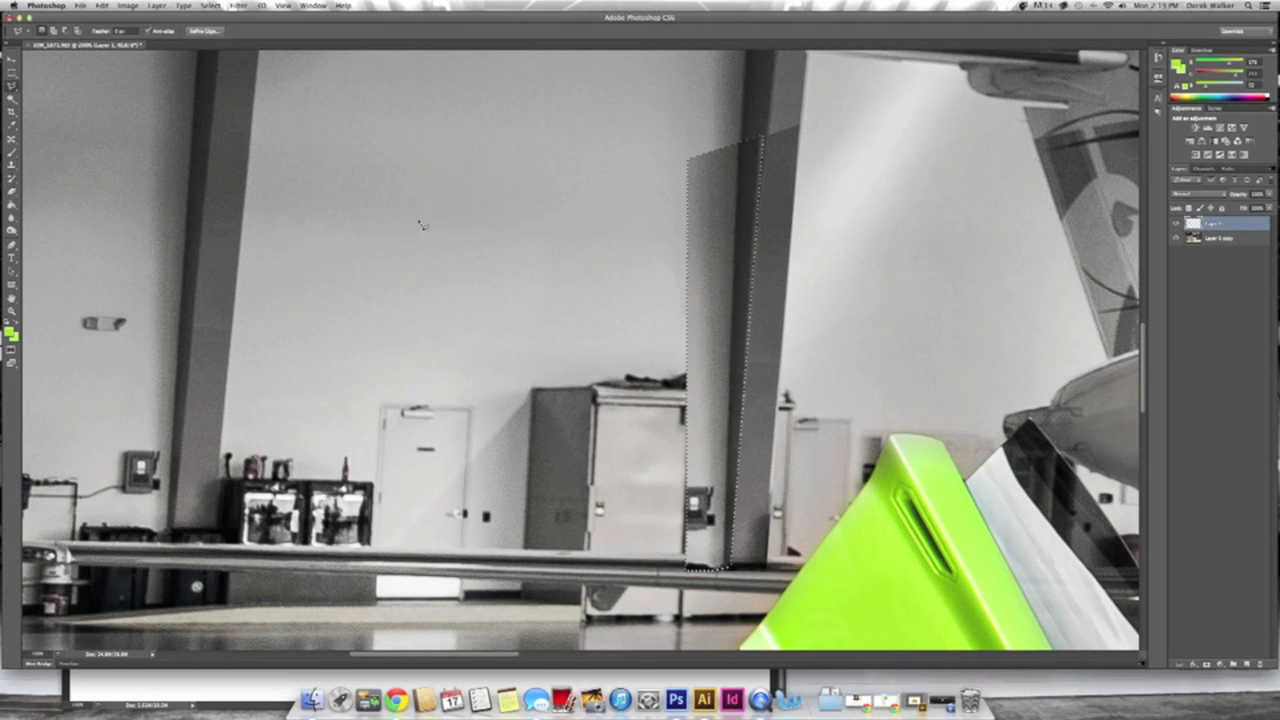
Deselect the transformed pillar and make the Layer 0 copy layer active for brush work.
{"action": "scroll", "coordinate": [420, 214], "scroll_direction": "up", "scroll_amount": 1}
{"action": "left_click", "coordinate": [210, 6]}
{"action": "left_click", "coordinate": [221, 27]}
{"action": "scroll", "coordinate": [600, 250], "scroll_direction": "up", "scroll_amount": 3}
{"action": "key", "text": "b"}
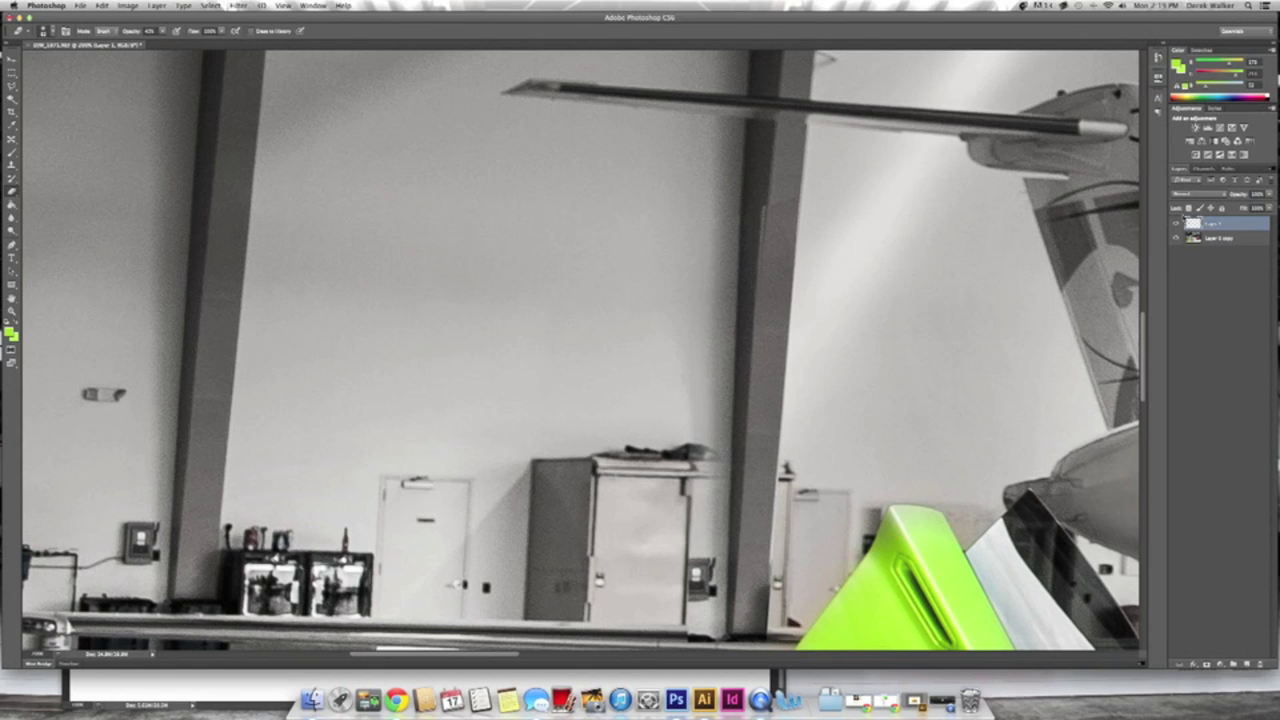
{"action": "left_click", "coordinate": [1218, 238]}
{"action": "scroll", "coordinate": [60, 92], "scroll_direction": "down", "scroll_amount": 9}
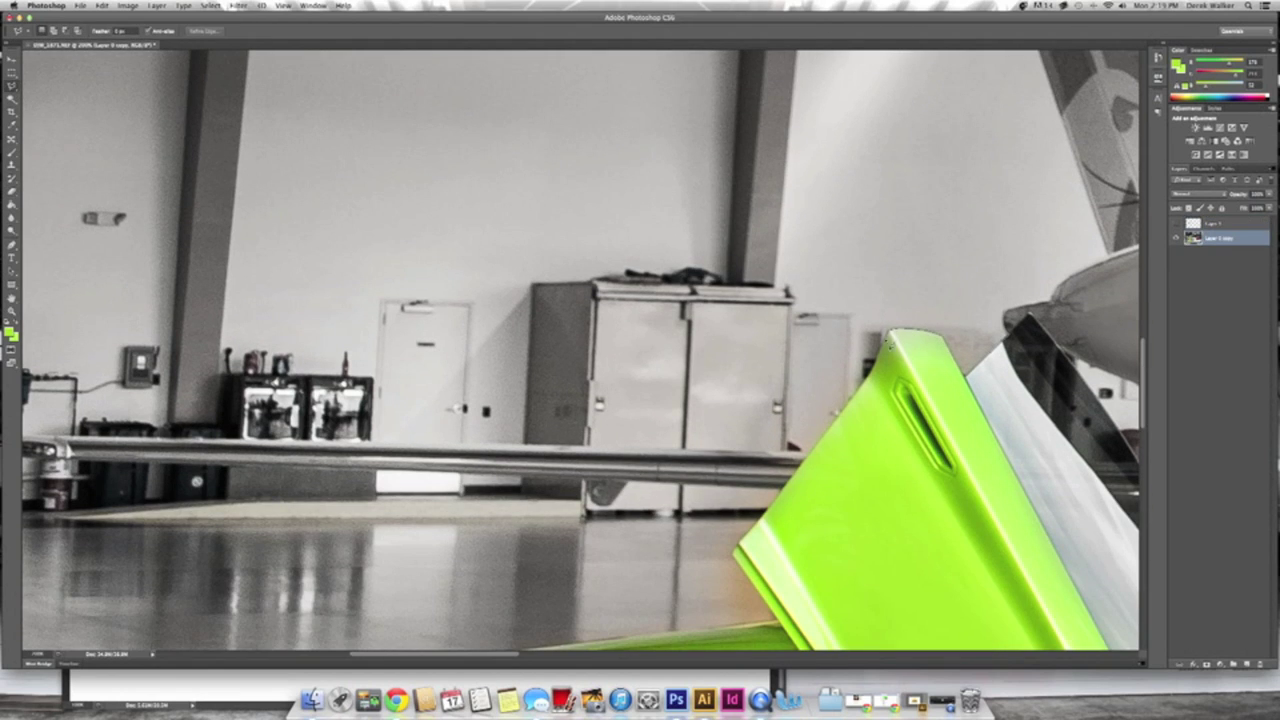
{"action": "scroll", "coordinate": [260, 125], "scroll_direction": "up", "scroll_amount": 6}
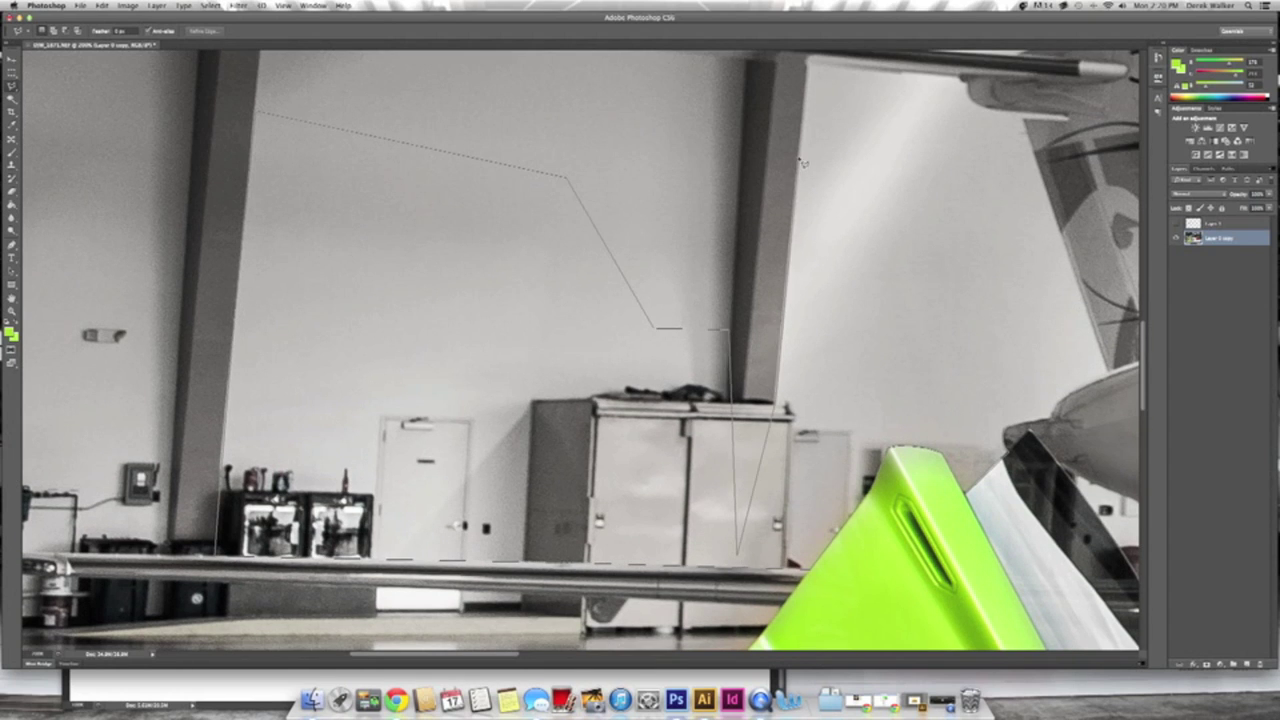
Close the wall outline and Clone Stamp wall texture over the door, cabinets and pole.
{"action": "scroll", "coordinate": [800, 160], "scroll_direction": "down", "scroll_amount": 1}
{"action": "double_click", "coordinate": [1003, 425]}
{"action": "left_click", "coordinate": [210, 5]}
{"action": "key", "text": "s"}
{"action": "mouse_move", "coordinate": [409, 330]}
{"action": "left_mouse_down"}
{"action": "mouse_move", "coordinate": [351, 354]}
{"action": "mouse_move", "coordinate": [623, 357]}
{"action": "mouse_move", "coordinate": [617, 500]}
{"action": "mouse_move", "coordinate": [670, 400]}
{"action": "mouse_move", "coordinate": [871, 366]}
{"action": "mouse_move", "coordinate": [857, 349]}
{"action": "left_mouse_up"}
{"action": "mouse_move", "coordinate": [760, 400]}
{"action": "left_mouse_down"}
{"action": "mouse_move", "coordinate": [377, 434]}
{"action": "mouse_move", "coordinate": [444, 400]}
{"action": "left_mouse_up"}
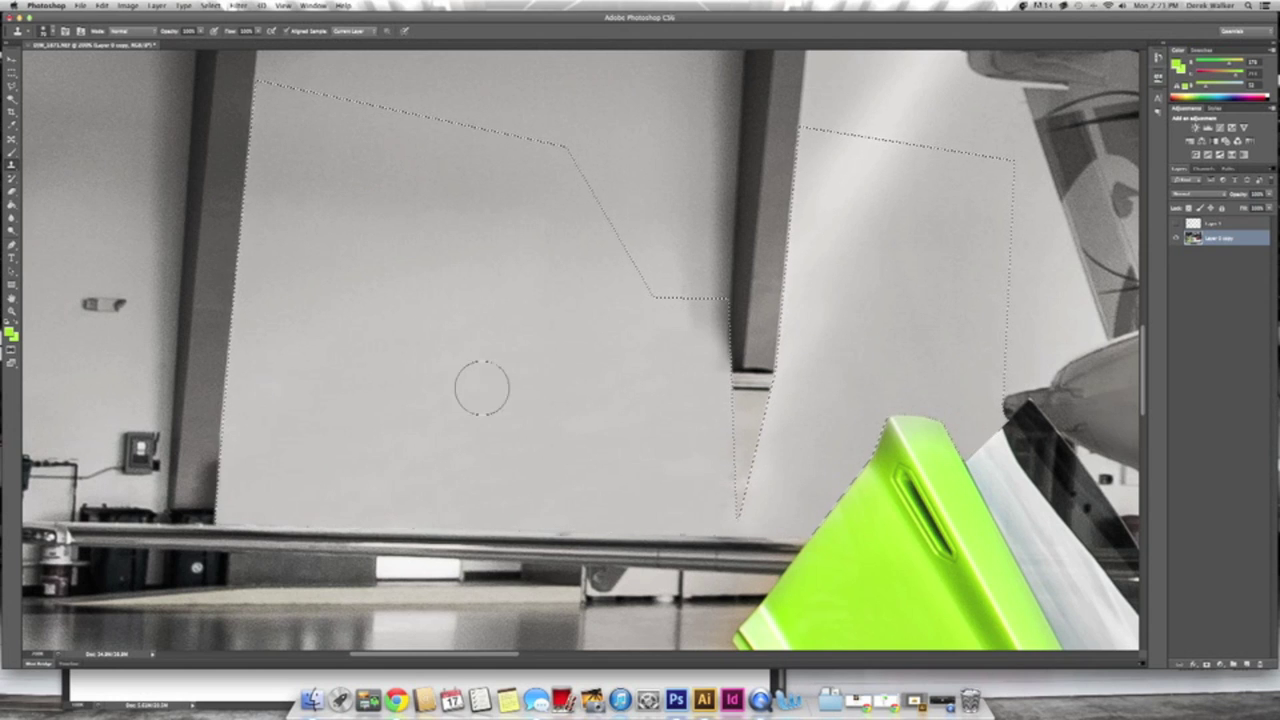
Deselect, undo the lightened pole area, and merge the two layers into one.
{"action": "left_click", "coordinate": [210, 5]}
{"action": "left_click", "coordinate": [225, 30]}
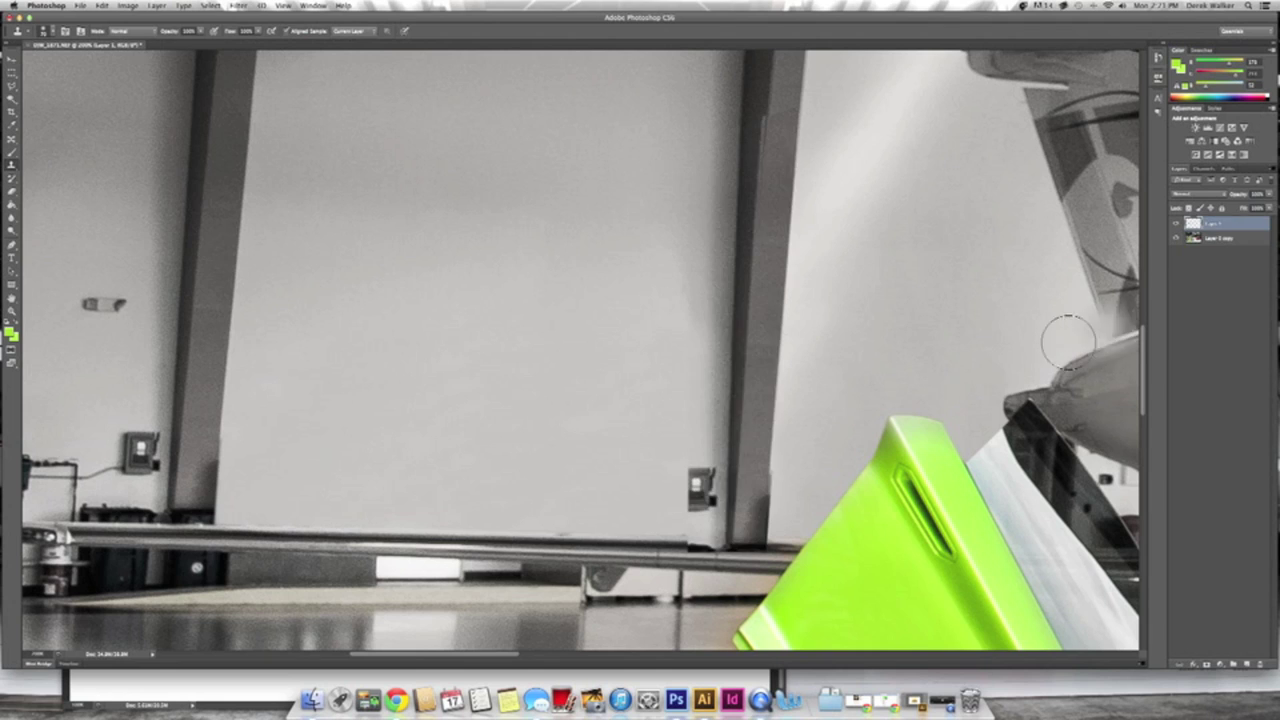
{"action": "key", "text": "l"}
{"action": "key", "text": "Escape"}
{"action": "key", "text": "ctrl+z"}
{"action": "left_click", "coordinate": [210, 5]}
{"action": "key", "text": "ctrl+e"}
{"action": "key", "text": "s"}
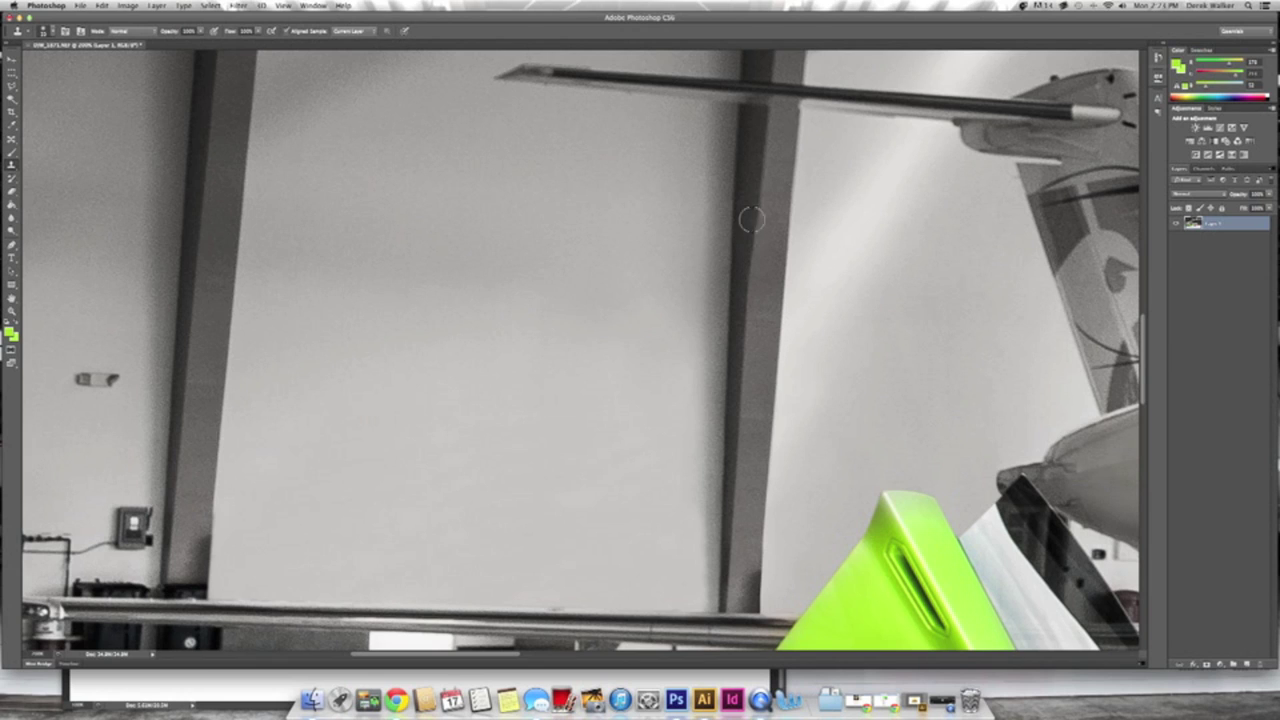
Free Transform the selected pillar, commit it, deselect, and view the image at 50%.
{"action": "left_click", "coordinate": [101, 5]}
{"action": "left_click", "coordinate": [120, 210]}
{"action": "key", "text": "Return"}
{"action": "key", "text": "ctrl+d"}
{"action": "key", "text": "s"}
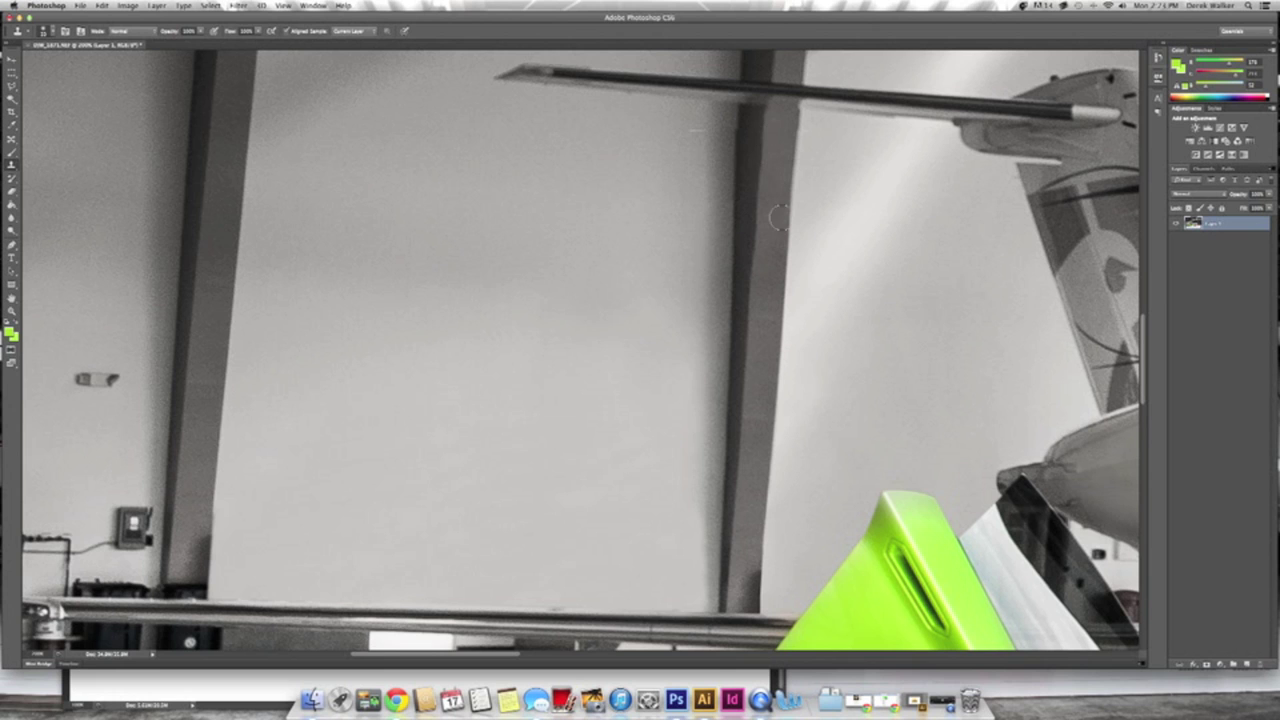
{"action": "scroll", "coordinate": [686, 122], "scroll_direction": "down", "scroll_amount": 3}
{"action": "key", "text": "ctrl+0"}
{"action": "key", "text": "ctrl+plus"}
{"action": "key", "text": "ctrl+plus"}
{"action": "key", "text": "ctrl+plus"}
{"action": "scroll", "coordinate": [286, 283], "scroll_direction": "down", "scroll_amount": 2}
{"action": "key", "text": "l"}
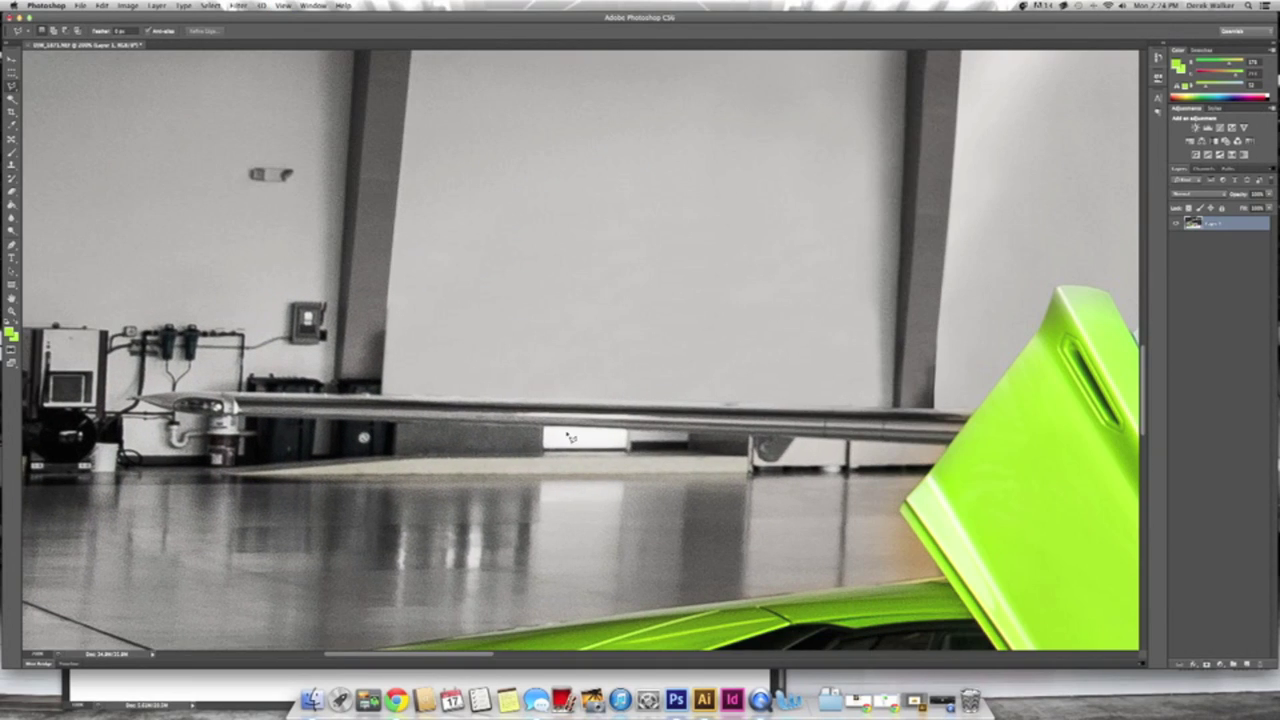
Content-Aware Fill the strip under the wing, deselect, and zoom in on the left wall.
{"action": "key", "text": "shift+BackSpace"}
{"action": "key", "text": "Return"}
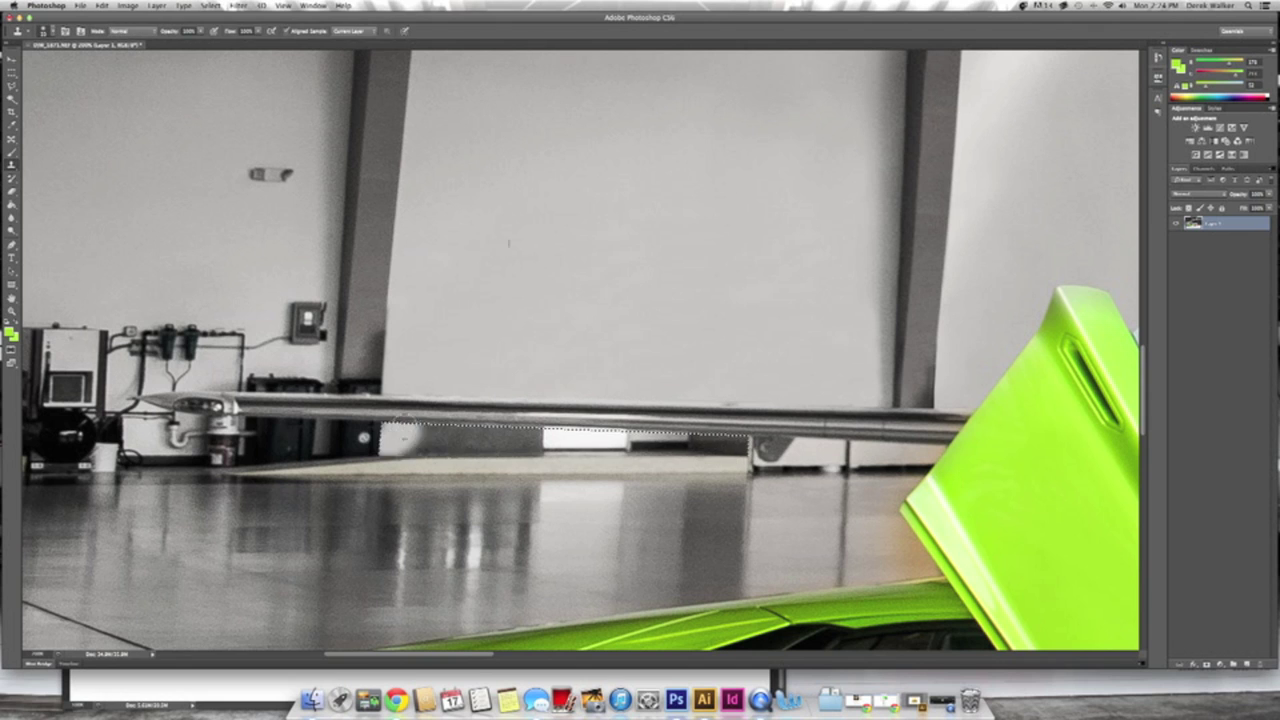
{"action": "key", "text": "ctrl+d"}
{"action": "key", "text": "r"}
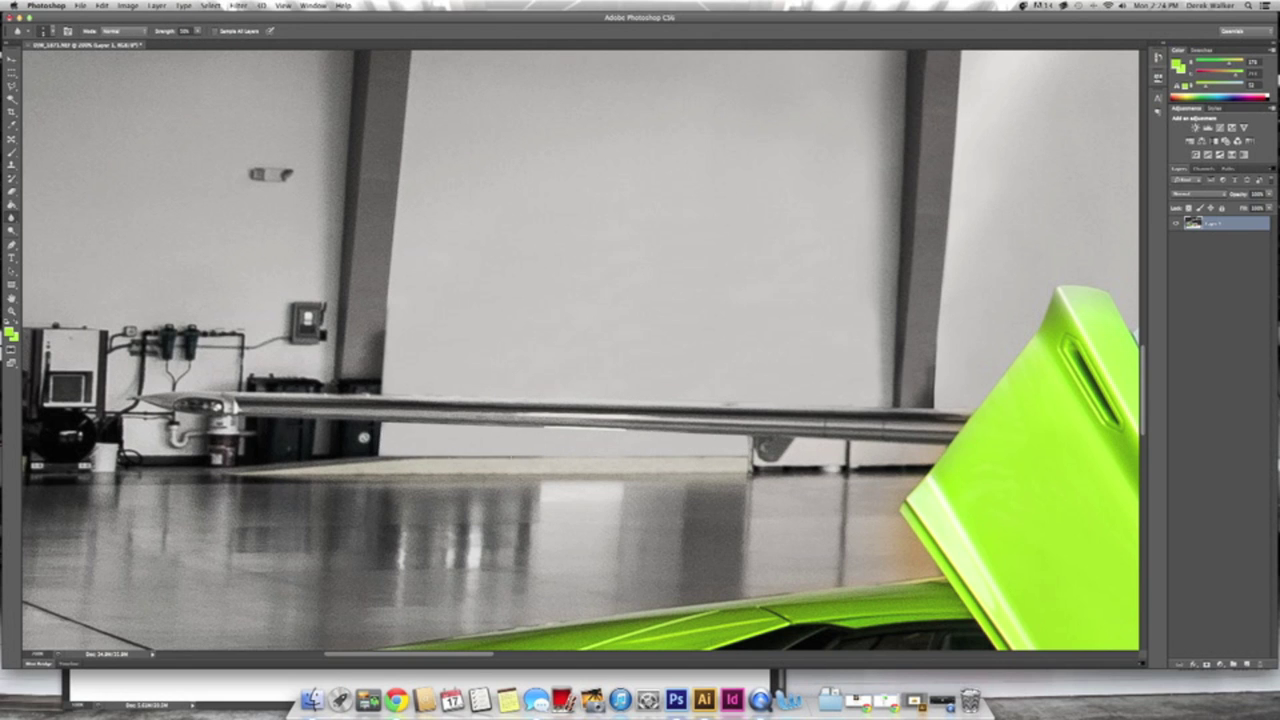
{"action": "key", "text": "ctrl+0"}
{"action": "key", "text": "ctrl+plus"}
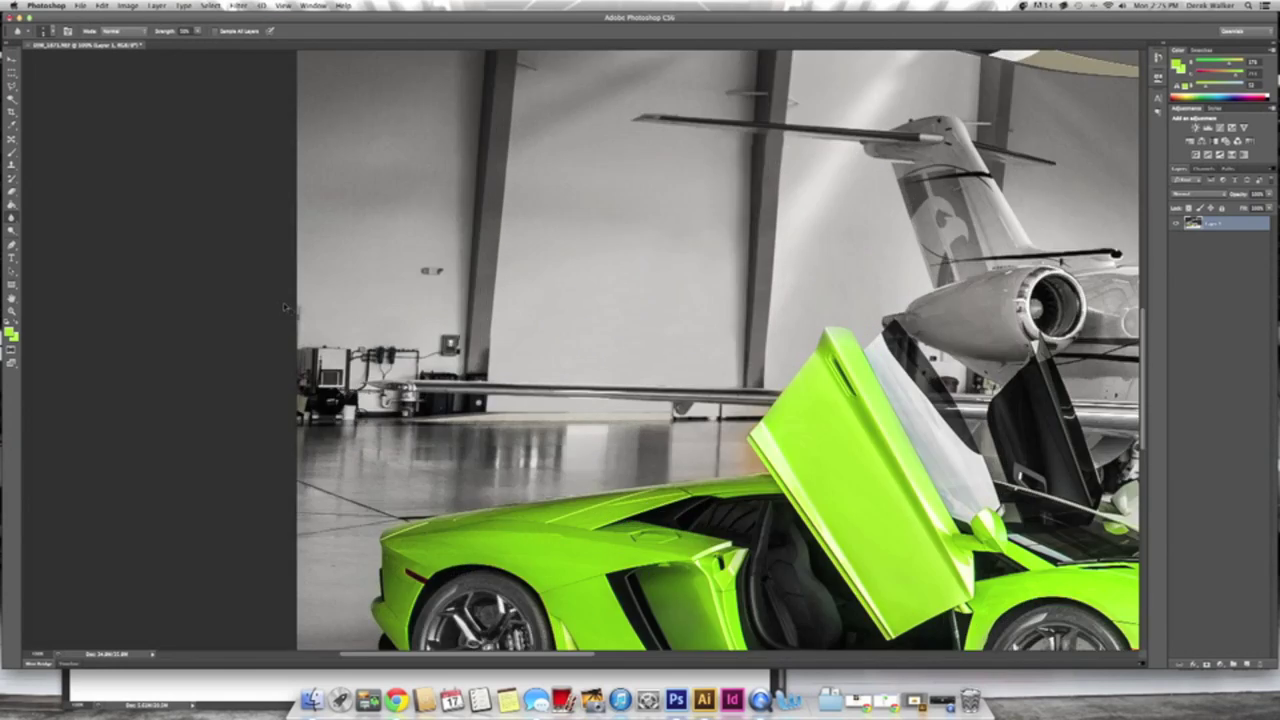
{"action": "key", "text": "ctrl+plus"}
Clone out the thermostat, electrical box, pipes, shelf and monitor from the lassoed left wall.
{"action": "key", "text": "l"}
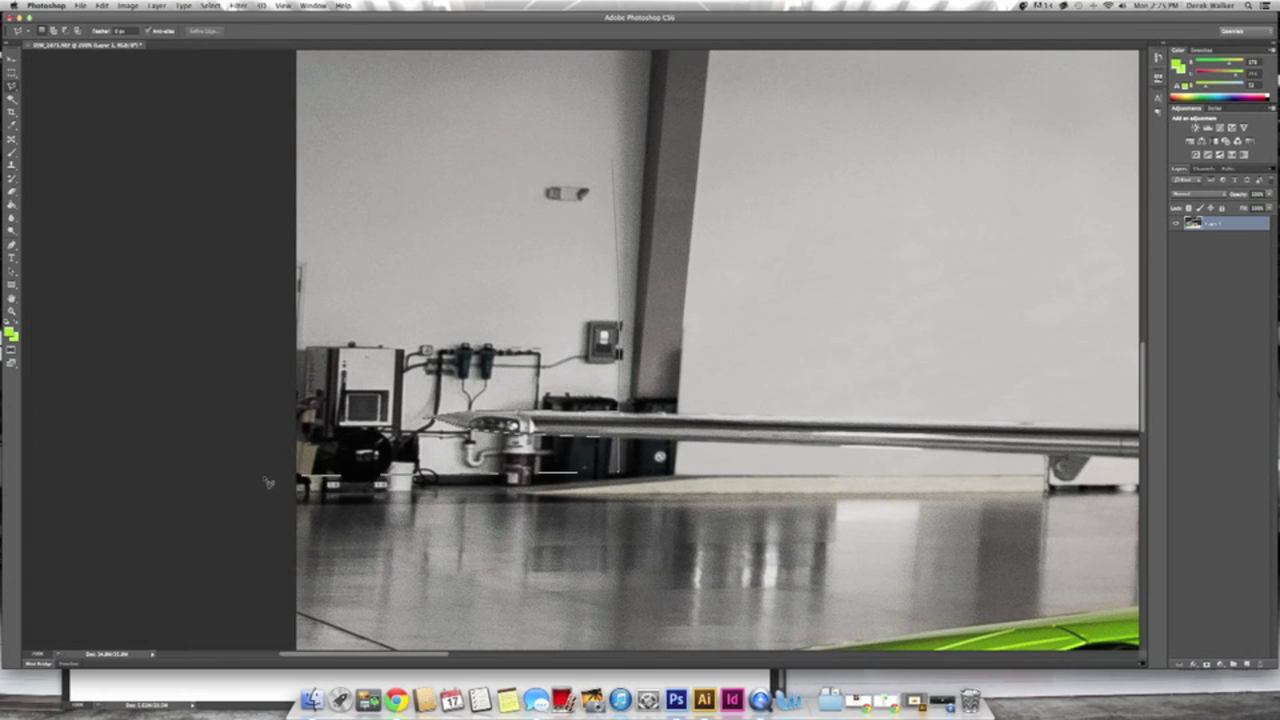
{"action": "left_click_drag", "start_coordinate": [268, 484], "coordinate": [262, 475]}
{"action": "key", "text": "s"}
{"action": "left_click_drag", "start_coordinate": [550, 192], "coordinate": [585, 195]}
{"action": "left_click_drag", "start_coordinate": [590, 320], "coordinate": [610, 360]}
{"action": "mouse_move", "coordinate": [380, 360]}
{"action": "left_mouse_down"}
{"action": "mouse_move", "coordinate": [545, 367]}
{"action": "mouse_move", "coordinate": [600, 410]}
{"action": "left_mouse_up"}
{"action": "mouse_move", "coordinate": [360, 340]}
{"action": "left_mouse_down"}
{"action": "mouse_move", "coordinate": [415, 380]}
{"action": "mouse_move", "coordinate": [284, 428]}
{"action": "mouse_move", "coordinate": [490, 455]}
{"action": "mouse_move", "coordinate": [600, 450]}
{"action": "left_mouse_up"}
{"action": "scroll", "coordinate": [505, 330], "scroll_direction": "down", "scroll_amount": 1}
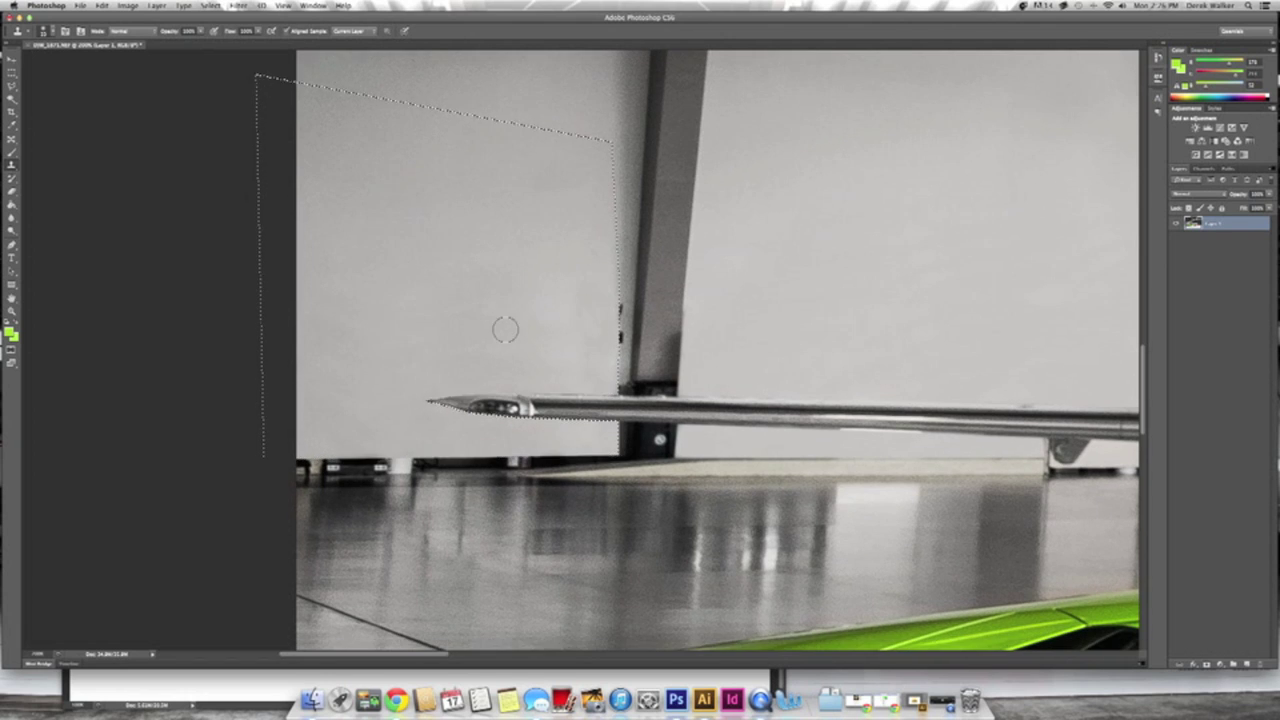
{"action": "key", "text": "super+d"}
Check the brush presets and reframe the view on the green car's rear wheel.
{"action": "left_click", "coordinate": [46, 31]}
{"action": "left_click", "coordinate": [618, 320]}
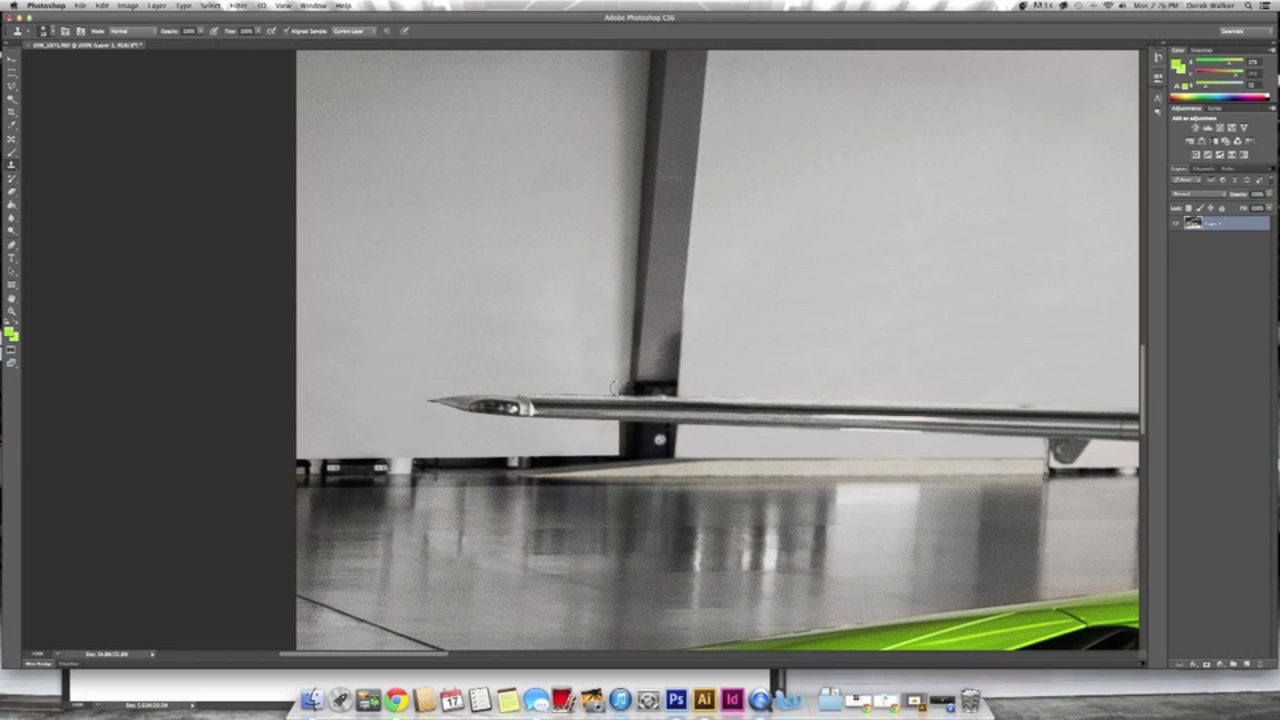
{"action": "scroll", "coordinate": [556, 319], "scroll_direction": "down", "scroll_amount": 2}
{"action": "key", "text": "r"}
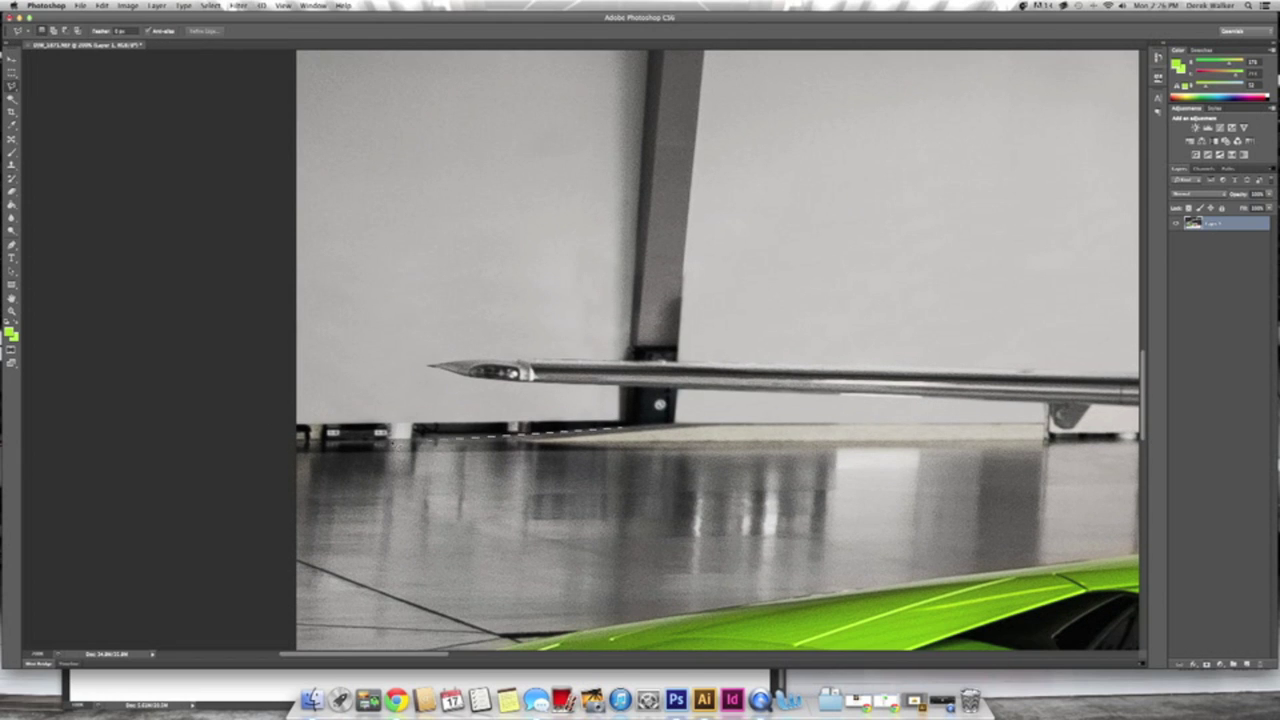
{"action": "key", "text": "b"}
{"action": "scroll", "coordinate": [314, 294], "scroll_direction": "down", "scroll_amount": 2}
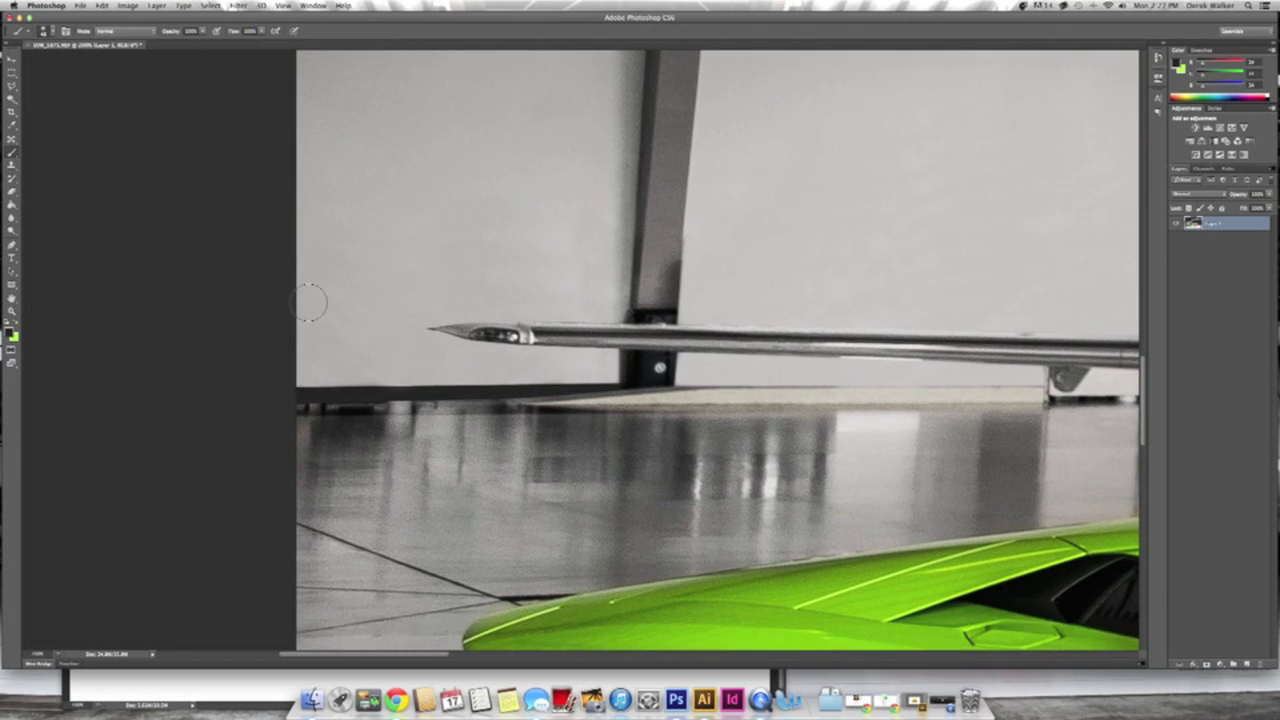
{"action": "key", "text": "super+minus"}
{"action": "key", "text": "super+minus"}
{"action": "key", "text": "super+plus"}
{"action": "key", "text": "super+plus"}
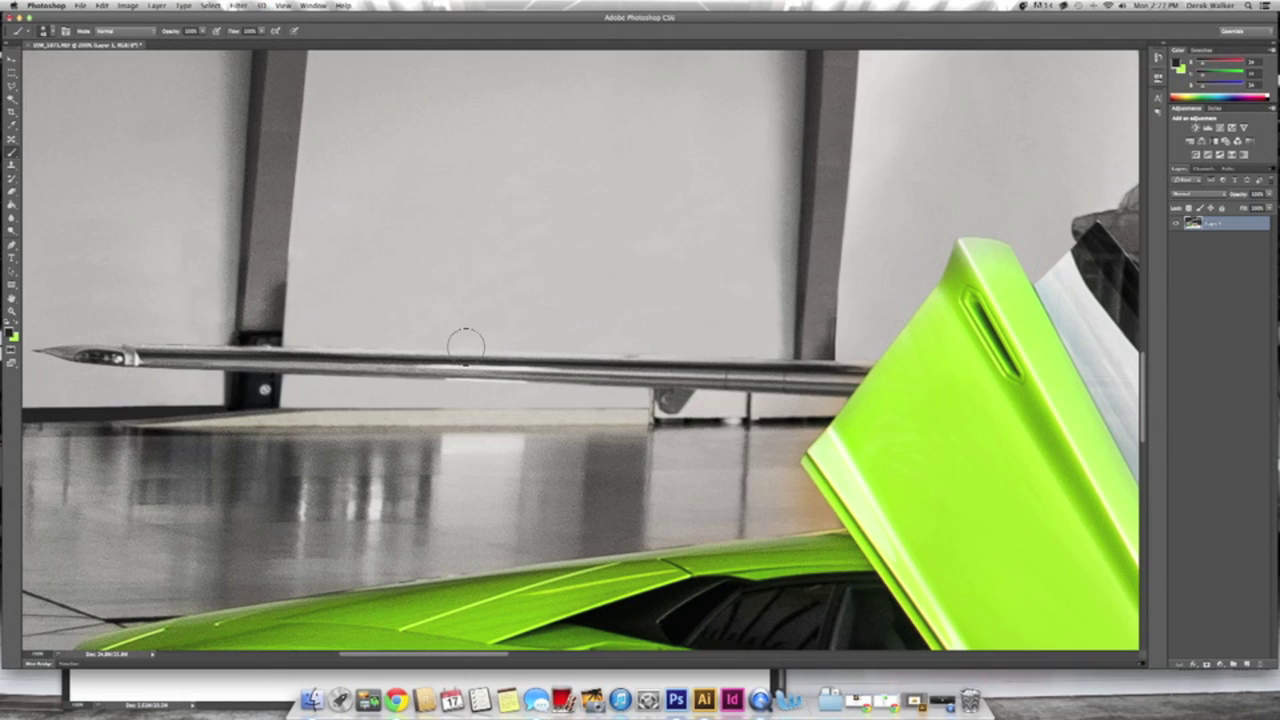
{"action": "left_click_drag", "start_coordinate": [275, 604], "coordinate": [626, 366]}
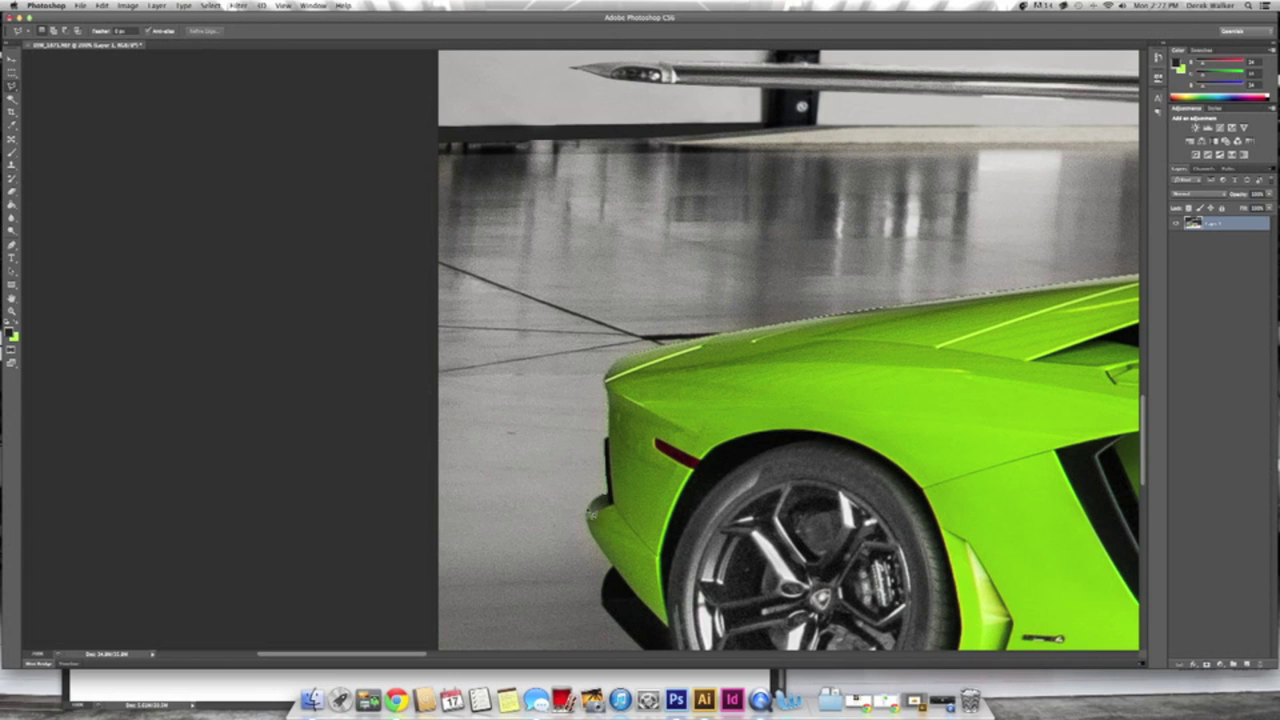
Paint the selected floor left of the green car white on a new layer, then deselect.
{"action": "scroll", "coordinate": [770, 155], "scroll_direction": "right", "scroll_amount": 3}
{"action": "scroll", "coordinate": [1000, 150], "scroll_direction": "right", "scroll_amount": 3}
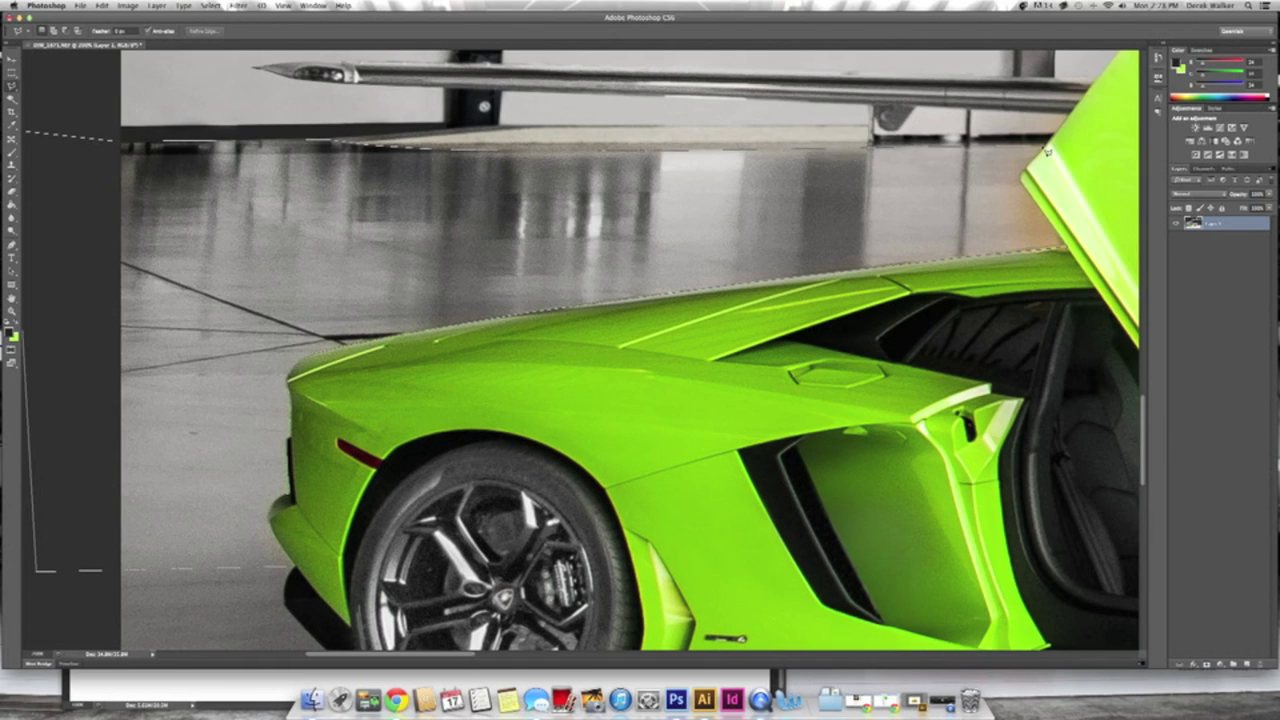
{"action": "key", "text": "super+minus"}
{"action": "key", "text": "super+j"}
{"action": "key", "text": "b"}
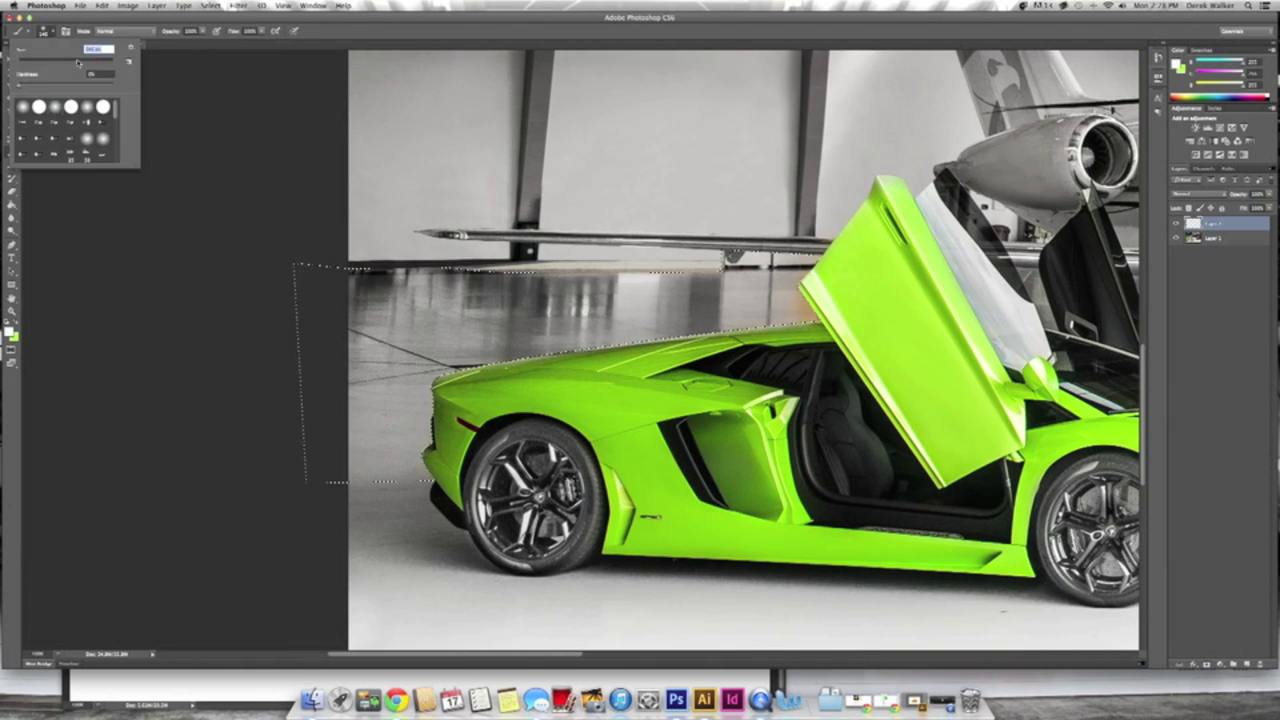
{"action": "left_click_drag", "start_coordinate": [790, 300], "coordinate": [420, 430]}
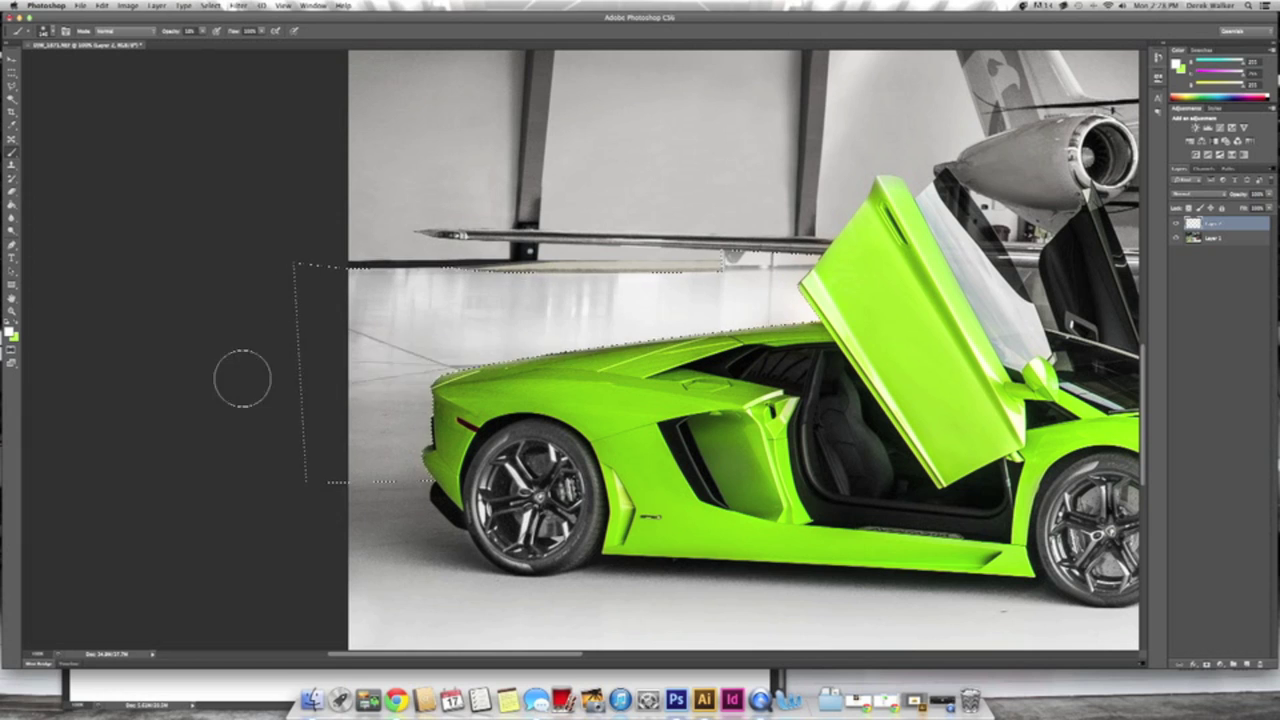
{"action": "left_click", "coordinate": [210, 5]}
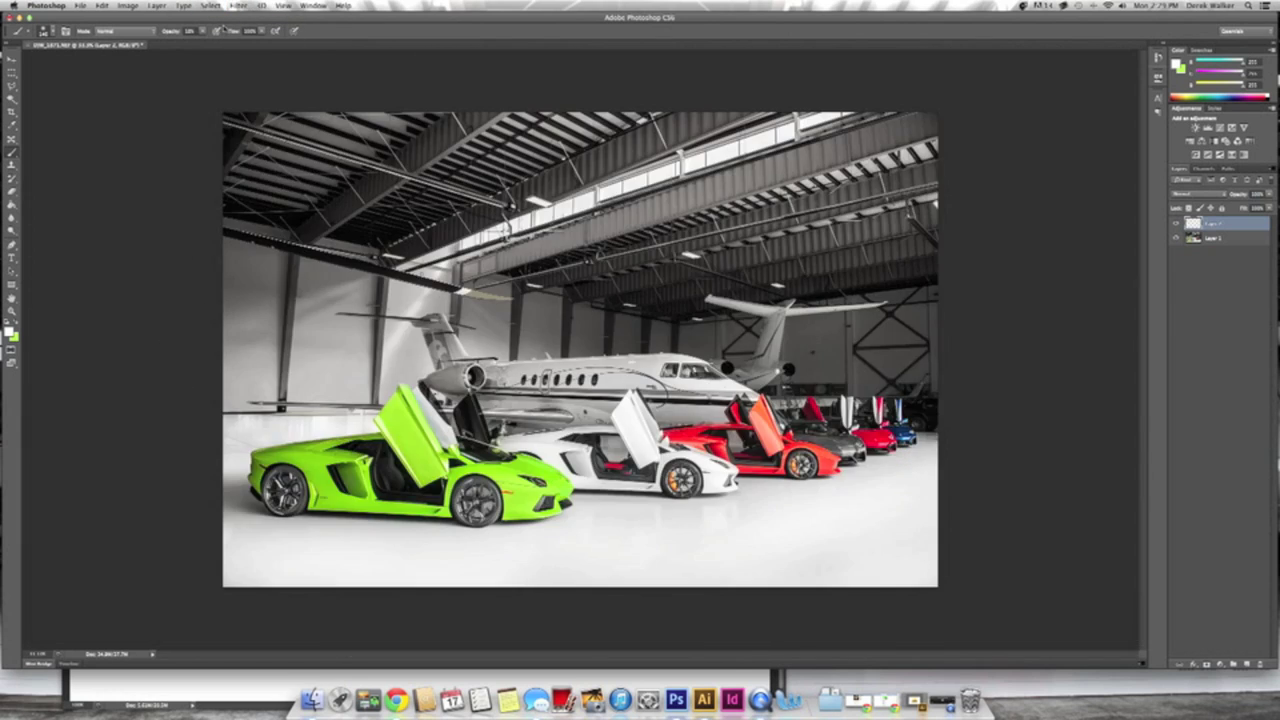
{"action": "key", "text": "super+plus"}
Dismiss the feather settings and merge the white floor layer down.
{"action": "key", "text": "shift+F6"}
{"action": "key", "text": "Return"}
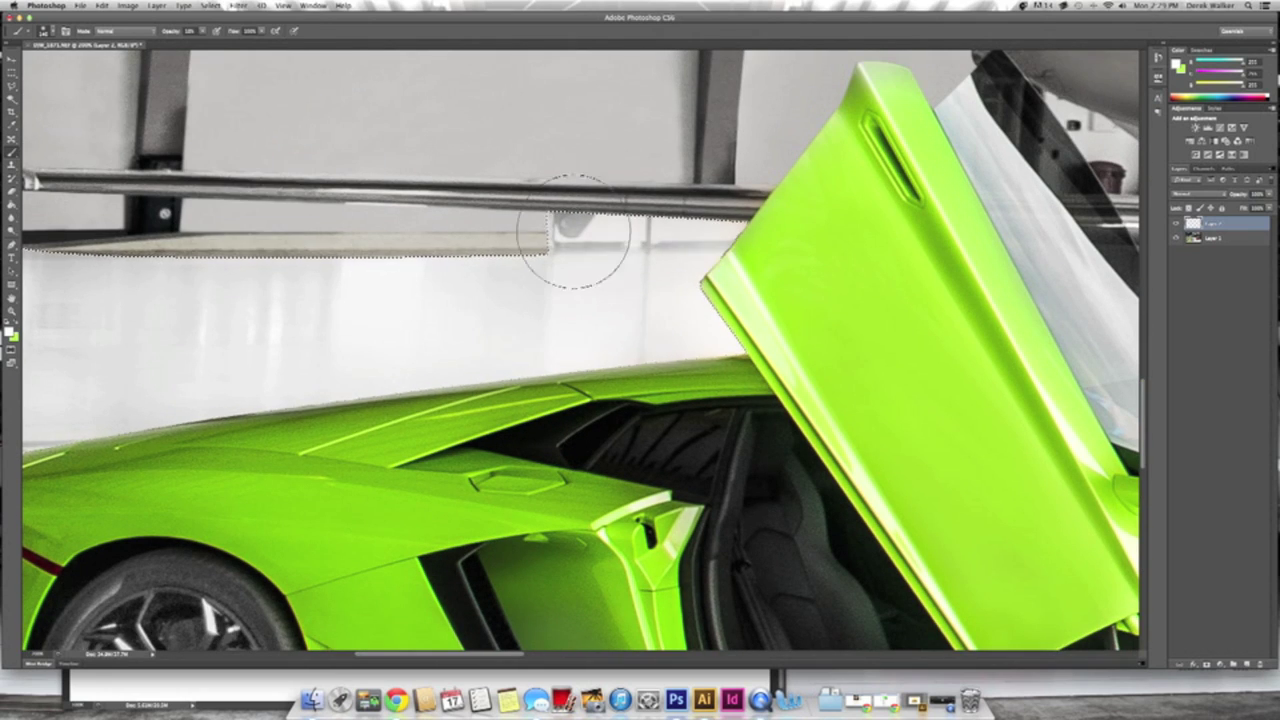
{"action": "scroll", "coordinate": [322, 300], "scroll_direction": "left", "scroll_amount": 5}
{"action": "scroll", "coordinate": [186, 543], "scroll_direction": "down", "scroll_amount": 2}
{"action": "scroll", "coordinate": [737, 286], "scroll_direction": "up", "scroll_amount": 3}
{"action": "key", "text": "super+minus"}
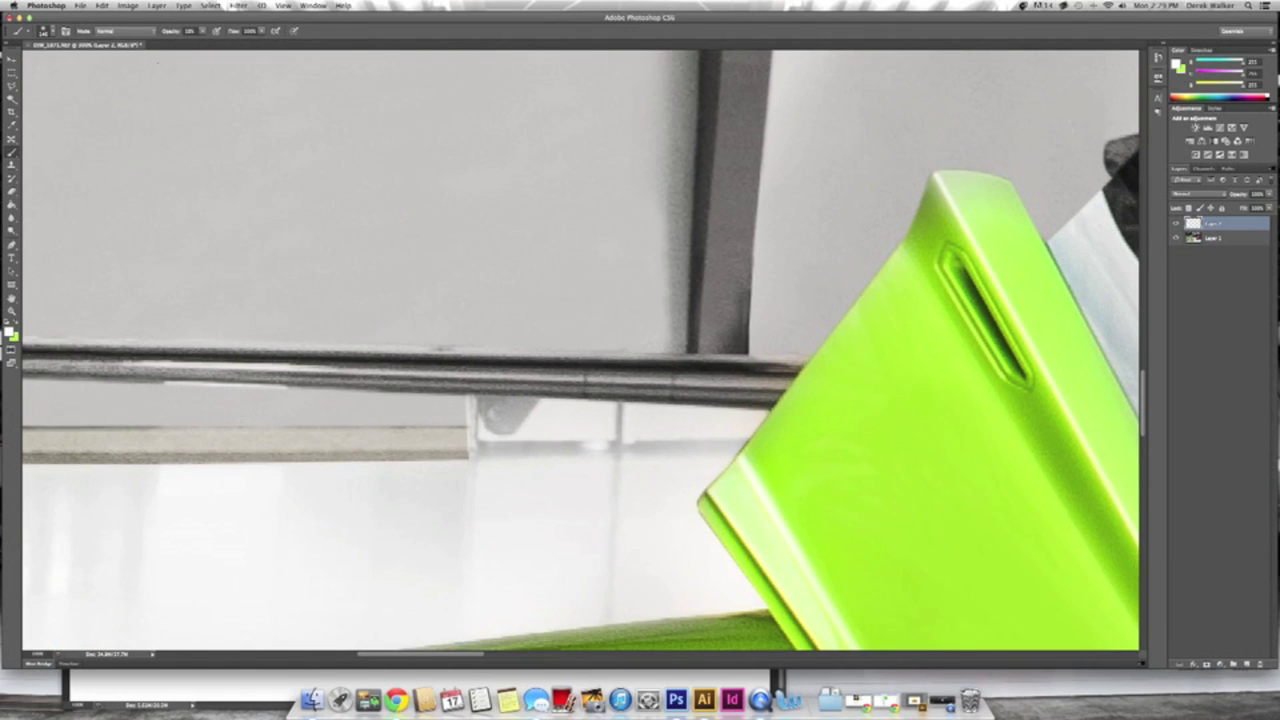
{"action": "key", "text": "super+e"}
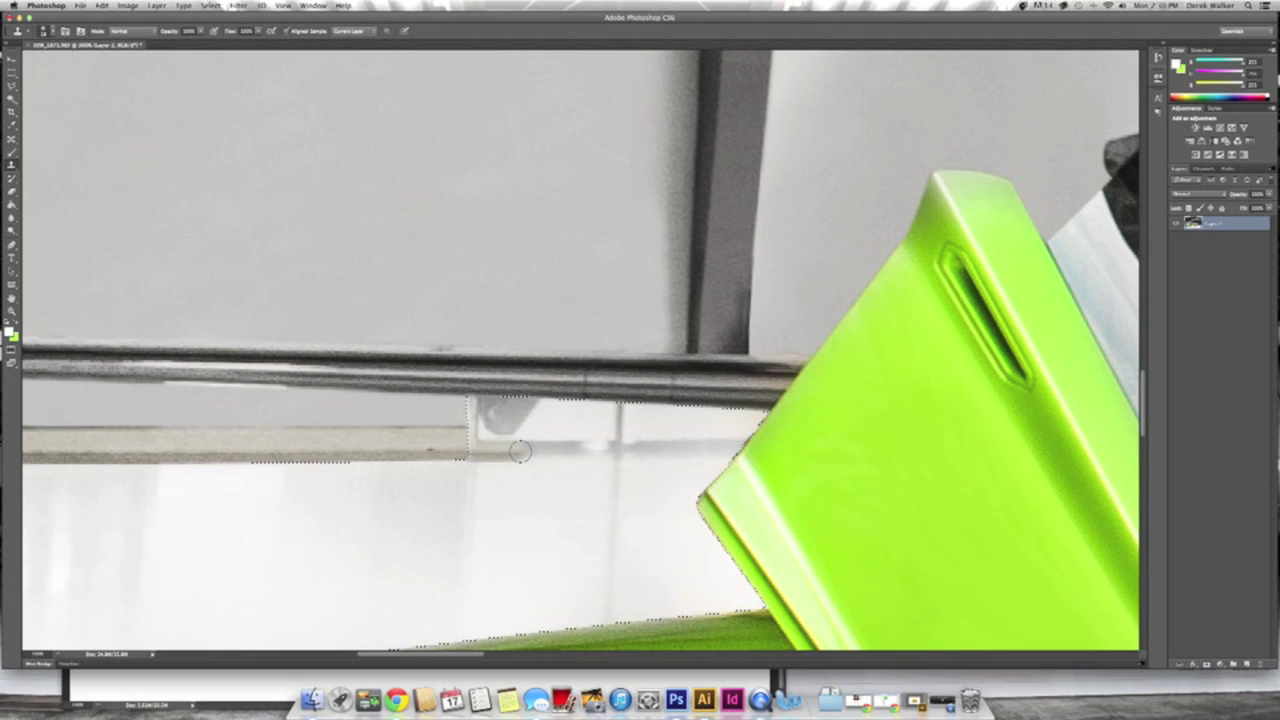
Clone the grey ledge rightward to the door, paint out the dark blob, and deselect.
{"action": "left_click_drag", "start_coordinate": [475, 452], "coordinate": [556, 454]}
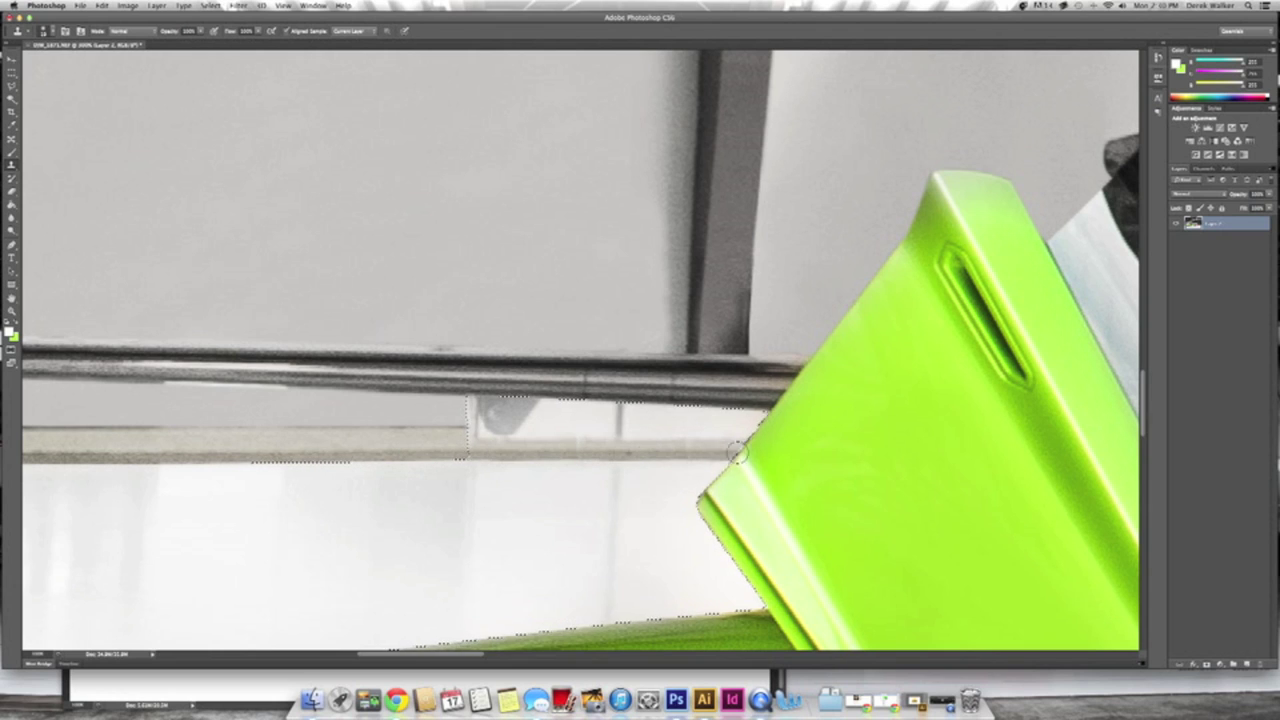
{"action": "key", "text": "super+d"}
{"action": "left_click_drag", "start_coordinate": [468, 428], "coordinate": [508, 403]}
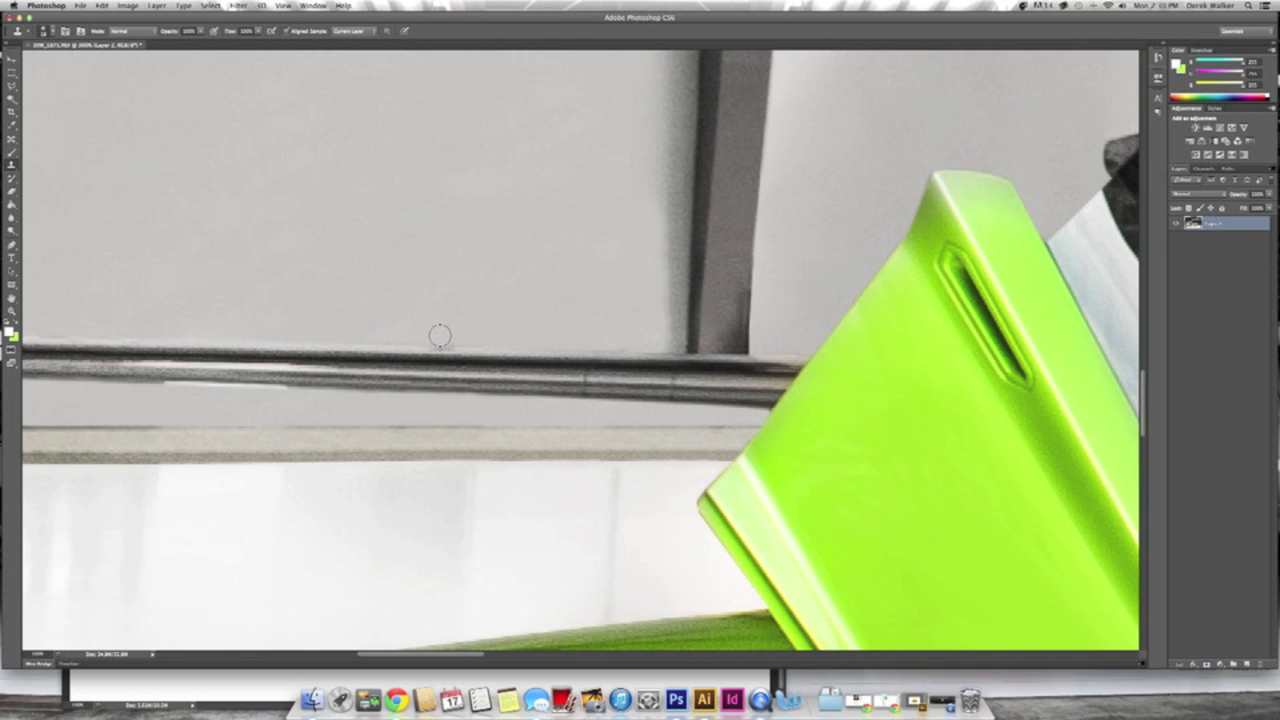
{"action": "left_click_drag", "start_coordinate": [612, 425], "coordinate": [765, 420]}
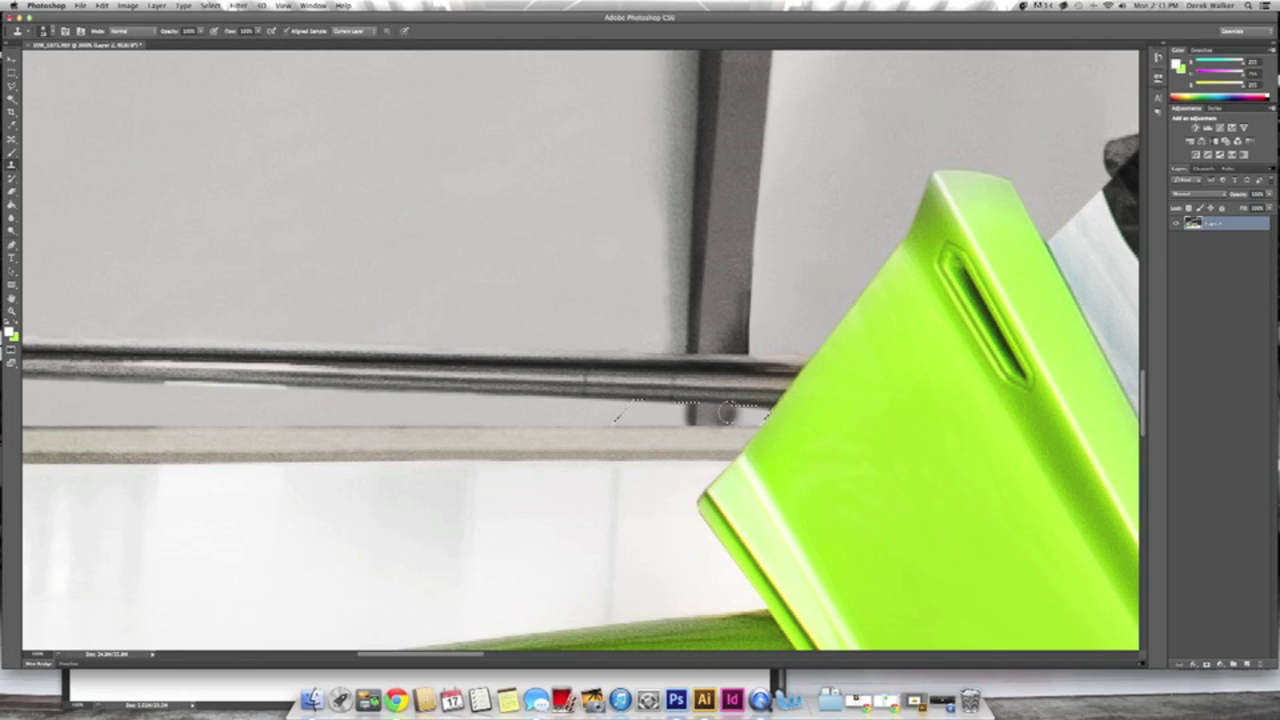
{"action": "left_click", "coordinate": [210, 5]}
{"action": "left_click", "coordinate": [225, 30]}
{"action": "key", "text": "super+0"}
Make the brush much larger and zoom out to view the car and jet.
{"action": "scroll", "coordinate": [414, 500], "scroll_direction": "up", "scroll_amount": 5}
{"action": "key", "text": "o"}
{"action": "left_click", "coordinate": [43, 30]}
{"action": "scroll", "coordinate": [200, 257], "scroll_direction": "up", "scroll_amount": 10}
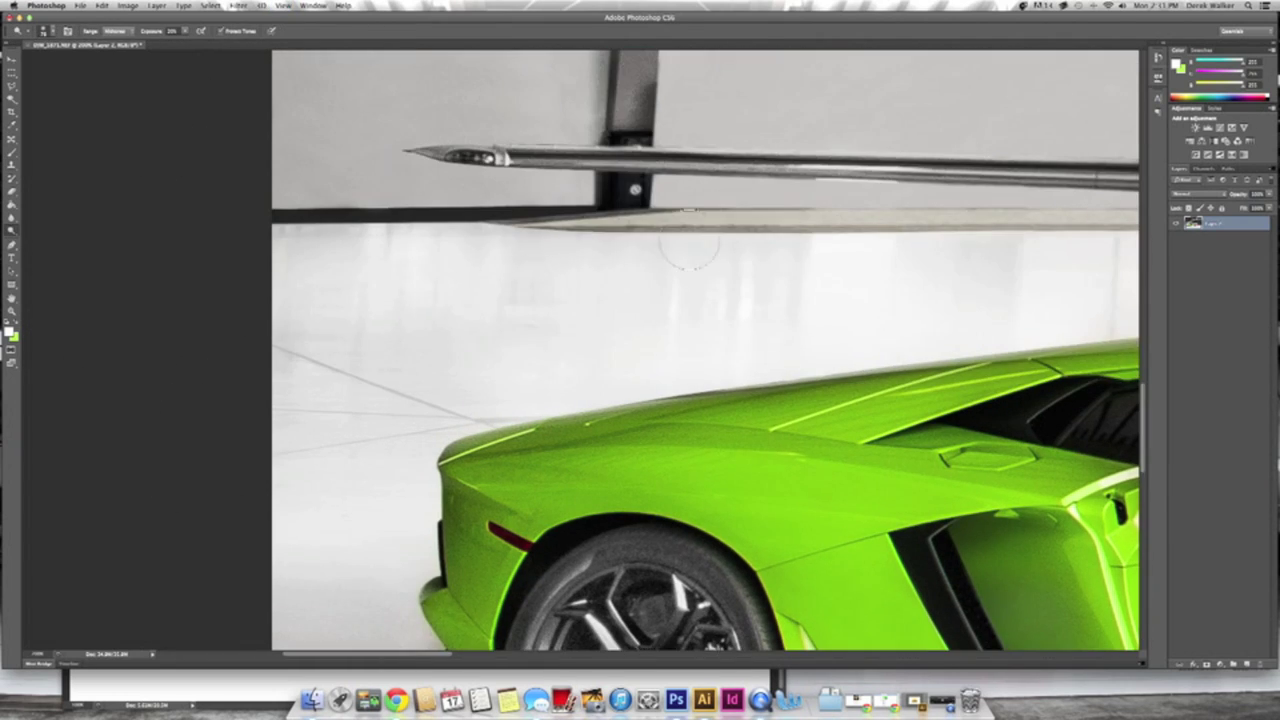
{"action": "key", "text": "super+minus"}
{"action": "key", "text": "Return"}
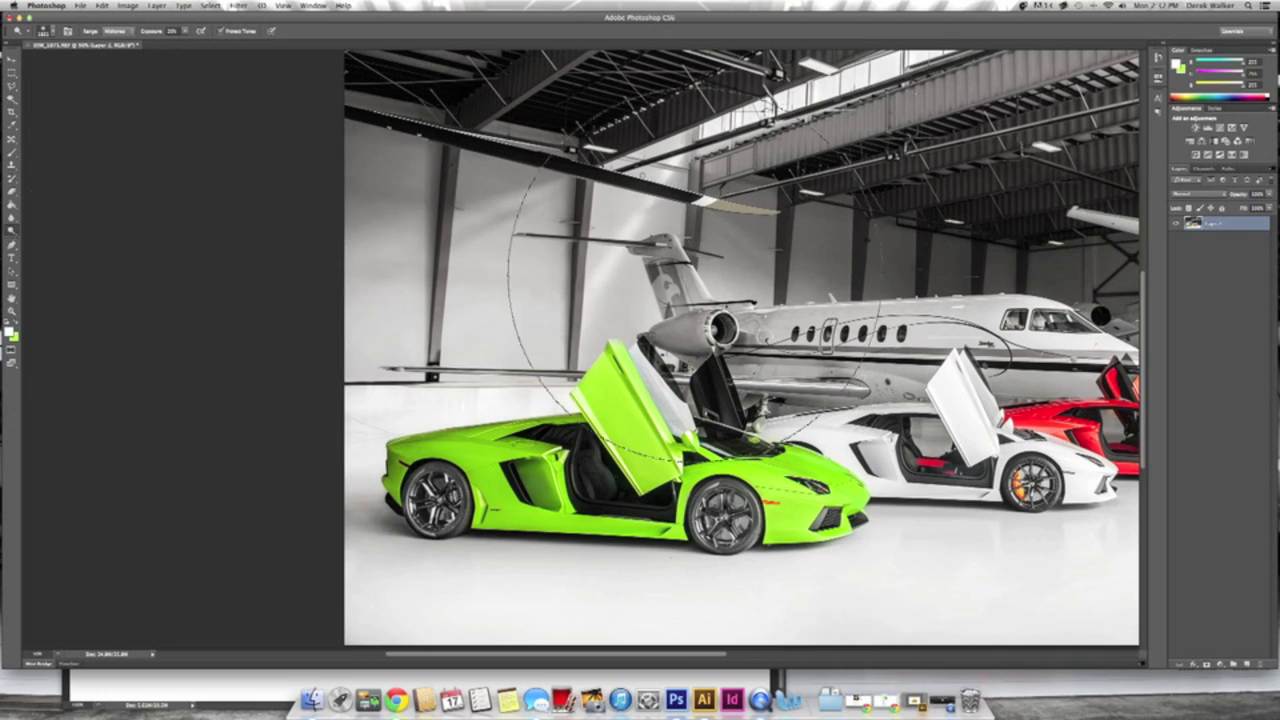
{"action": "scroll", "coordinate": [697, 530], "scroll_direction": "right", "scroll_amount": 10}
{"action": "key", "text": "super+minus"}
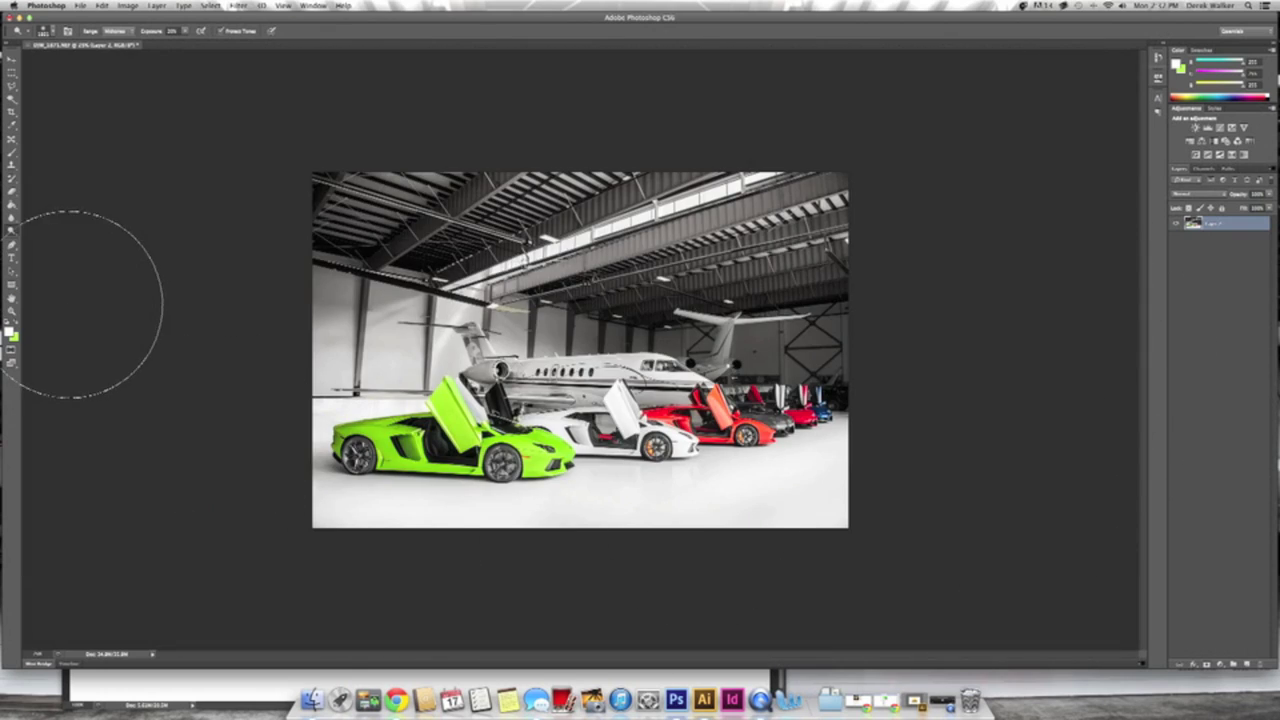
{"action": "scroll", "coordinate": [86, 329], "scroll_direction": "up", "scroll_amount": 5}
Rotate the clean patch upright over the pole and give it a vertical motion blur.
{"action": "left_click", "coordinate": [102, 5]}
{"action": "left_click", "coordinate": [257, 326]}
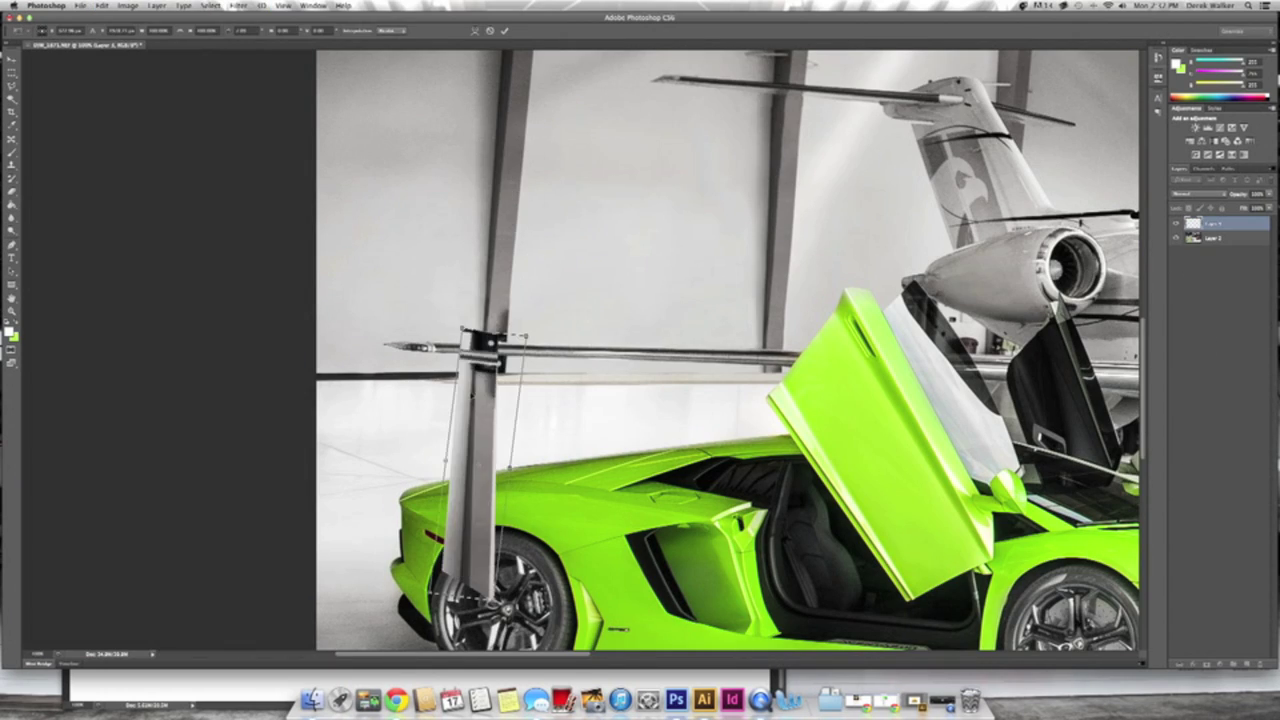
{"action": "key", "text": "super+alt+f"}
{"action": "key", "text": "Return"}
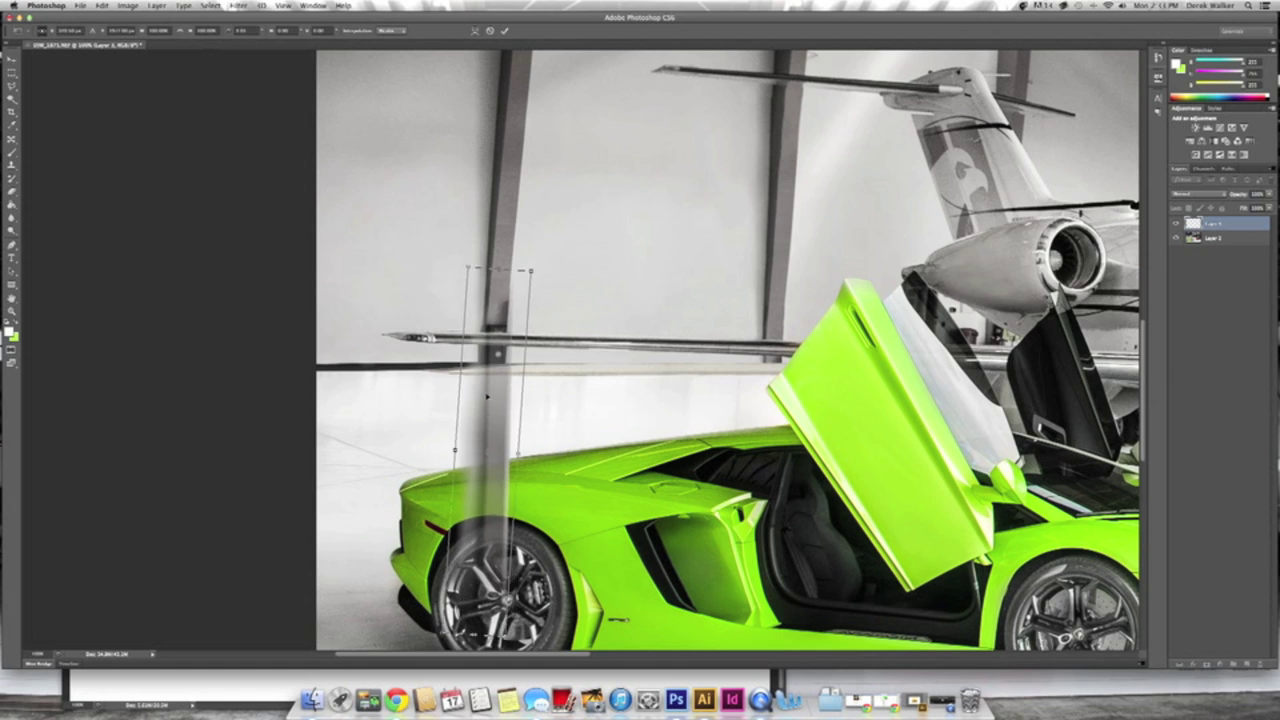
{"action": "left_click", "coordinate": [238, 5]}
{"action": "left_click", "coordinate": [390, 214]}
{"action": "left_click", "coordinate": [757, 120]}
{"action": "left_click", "coordinate": [238, 5]}
{"action": "left_click", "coordinate": [390, 214]}
{"action": "key", "text": "Escape"}
Free Transform the patch over the pole and clean the remaining pole with the Eraser.
{"action": "key", "text": "super+t"}
{"action": "key", "text": "Return"}
{"action": "key", "text": "e"}
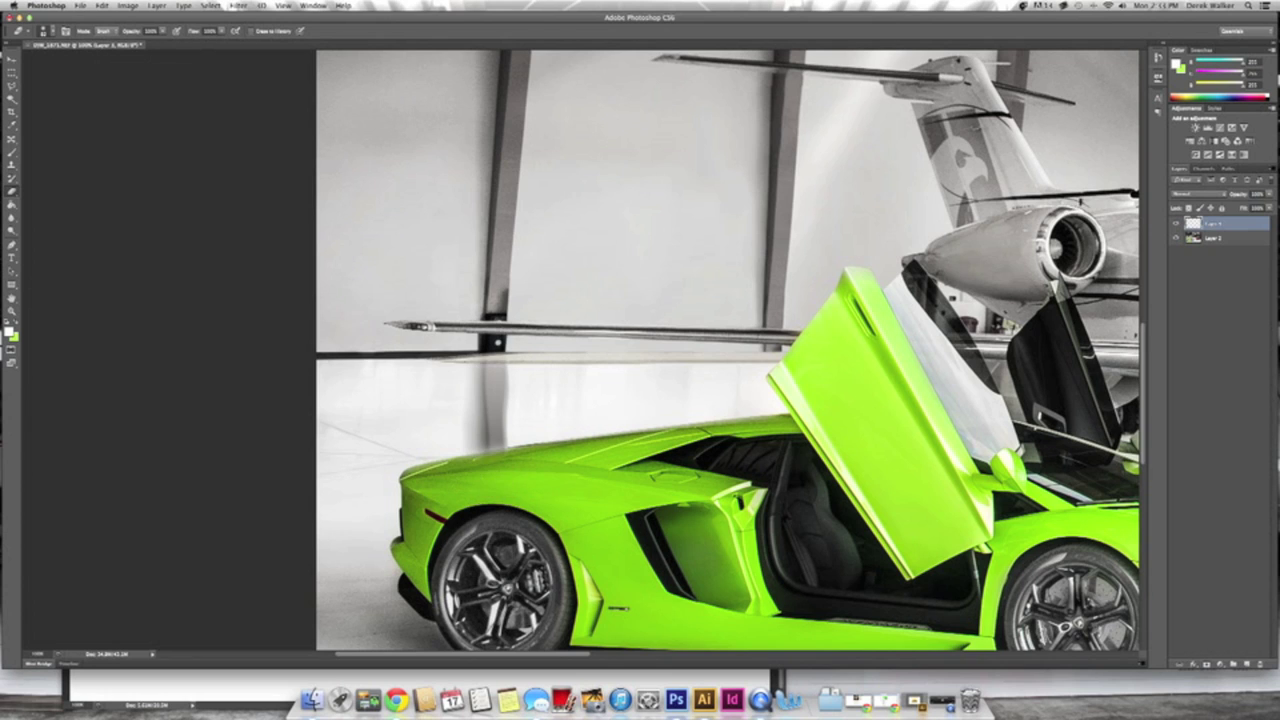
{"action": "key", "text": "super+0"}
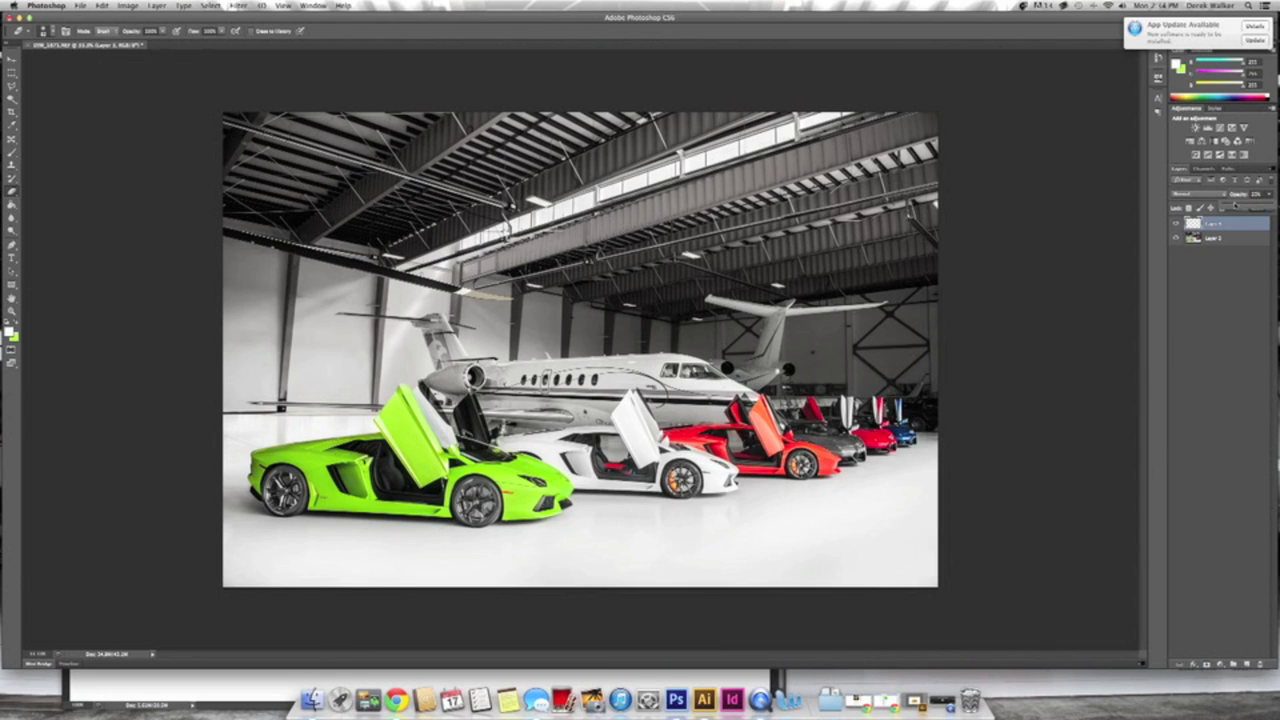
{"action": "key", "text": "super+t"}
{"action": "key", "text": "Return"}
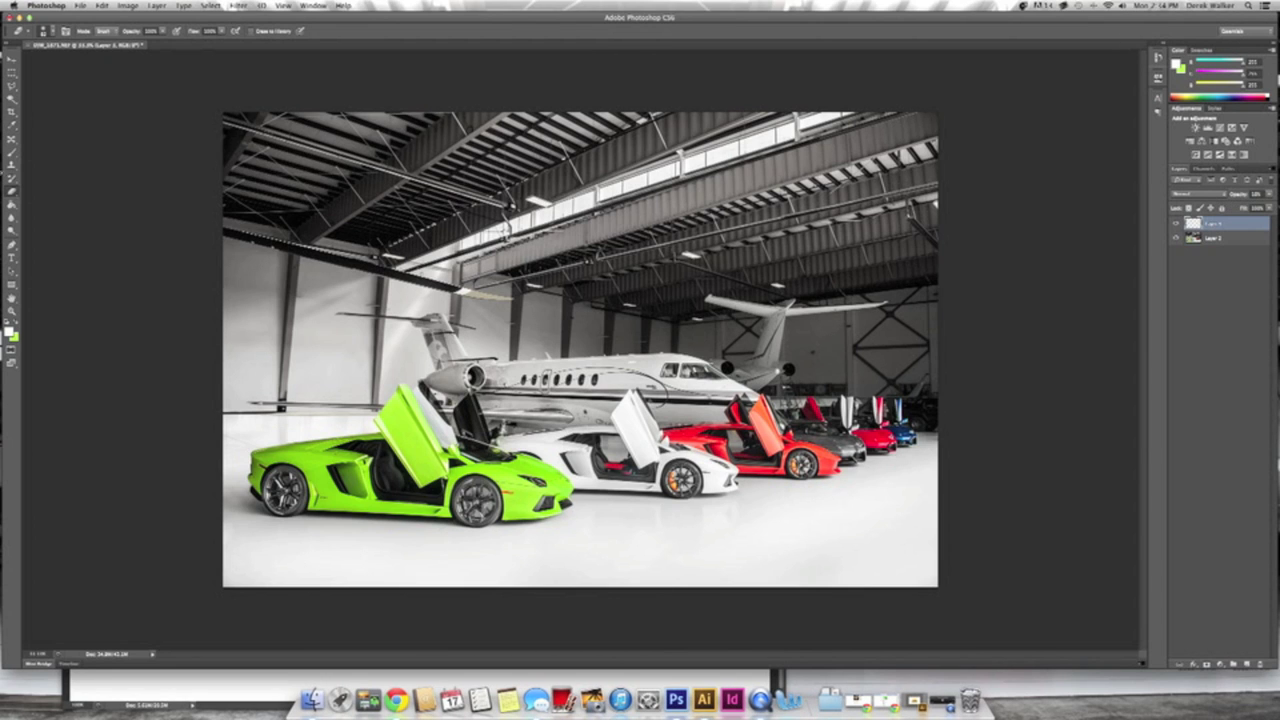
{"action": "key", "text": "super+plus"}
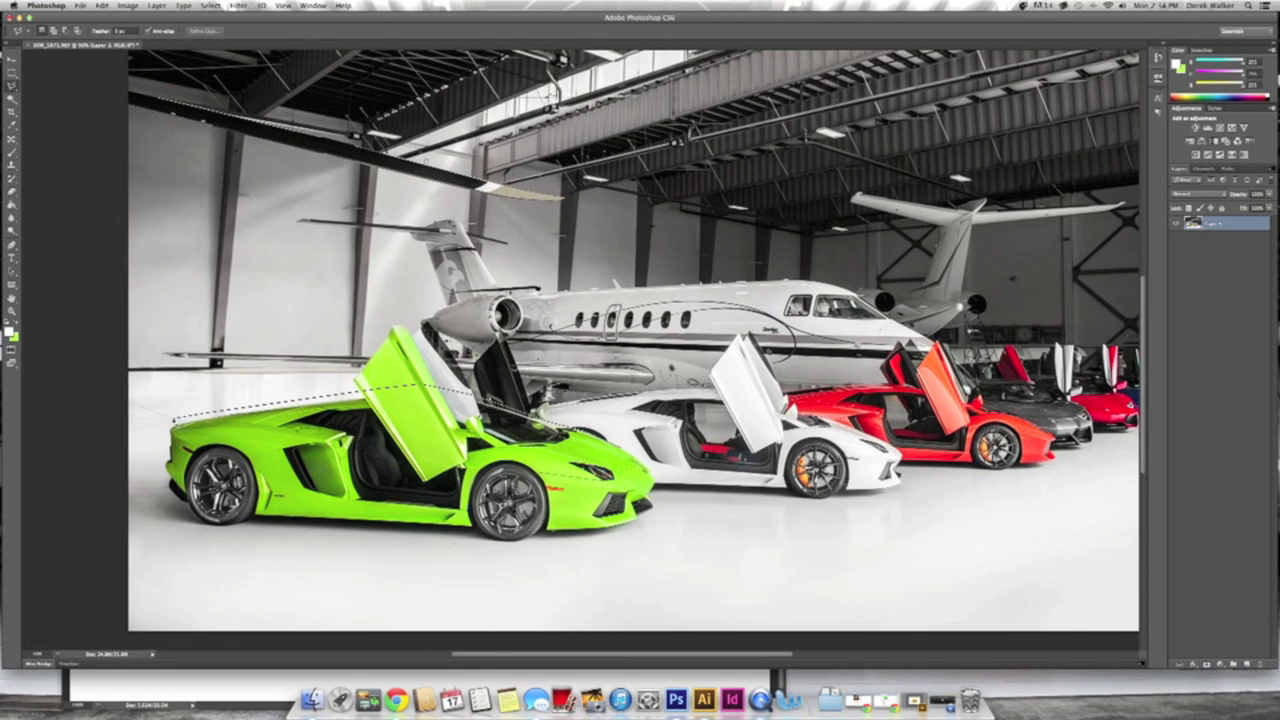
Copy the green car, flip it vertically below itself, and apply Motion Blur.
{"action": "left_click", "coordinate": [101, 5]}
{"action": "left_click", "coordinate": [271, 391]}
{"action": "left_click_drag", "start_coordinate": [400, 420], "coordinate": [400, 480]}
{"action": "left_click", "coordinate": [101, 5]}
{"action": "key", "text": "Return"}
{"action": "left_click", "coordinate": [237, 5]}
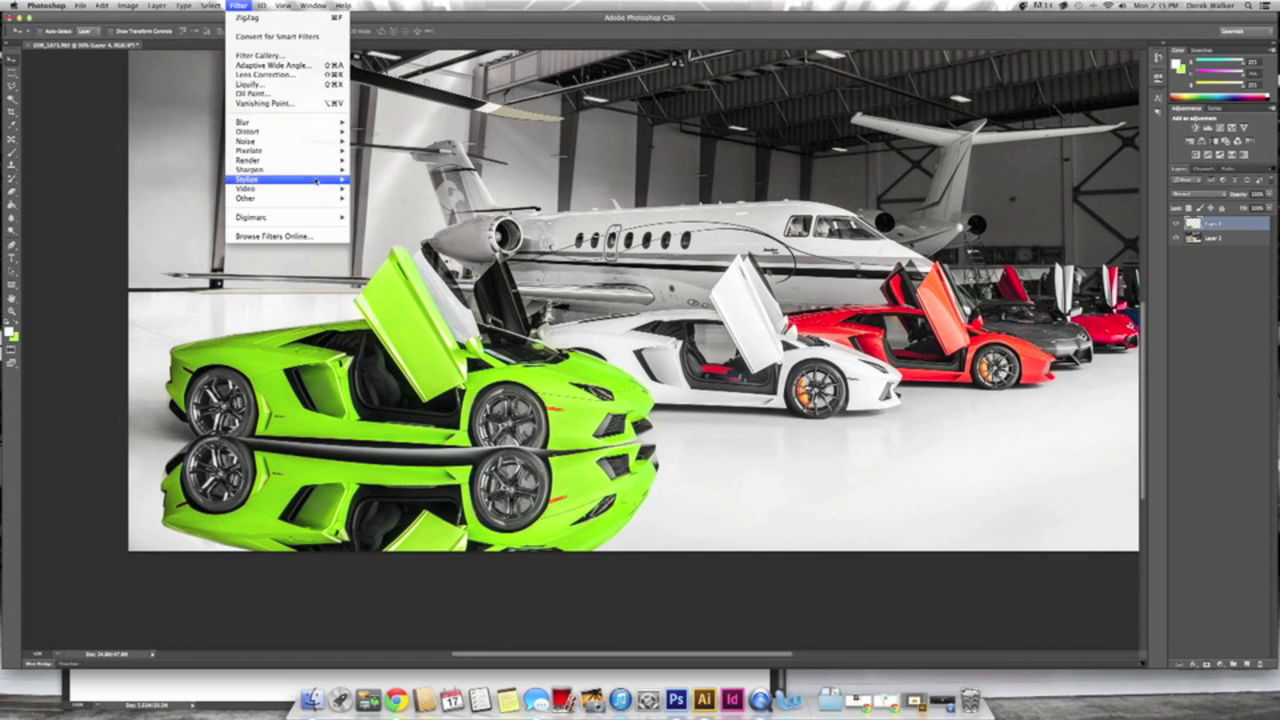
{"action": "left_click", "coordinate": [385, 218]}
{"action": "key", "text": "Return"}
Soft-erase and warp the reflection, lowering its opacity until it looks faint.
{"action": "key", "text": "s"}
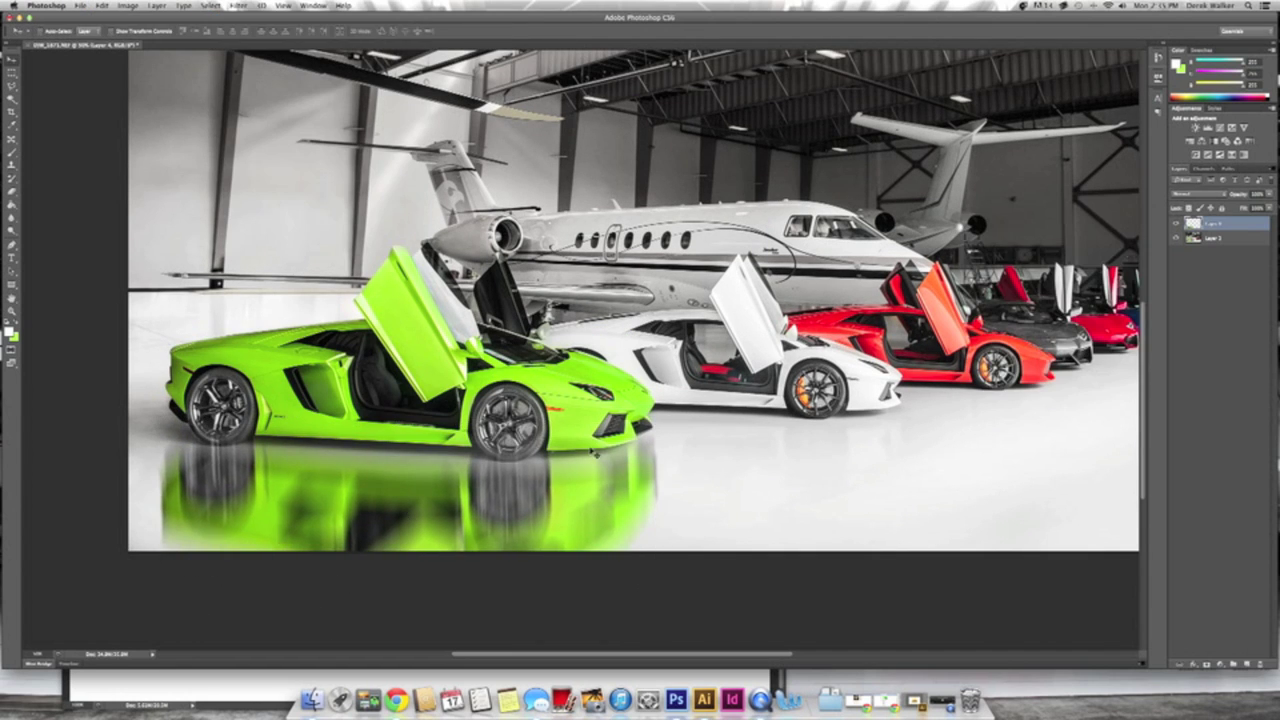
{"action": "key", "text": "e"}
{"action": "left_click", "coordinate": [50, 30]}
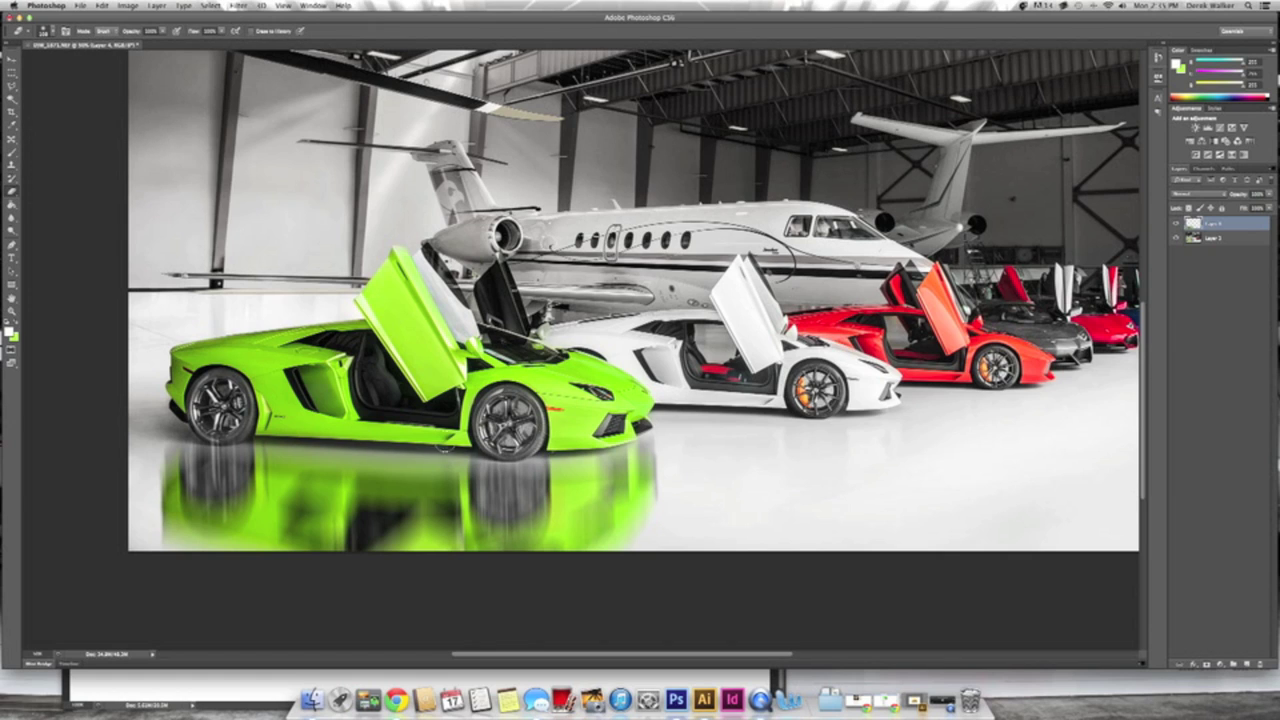
{"action": "left_click_drag", "start_coordinate": [1270, 208], "coordinate": [1235, 207]}
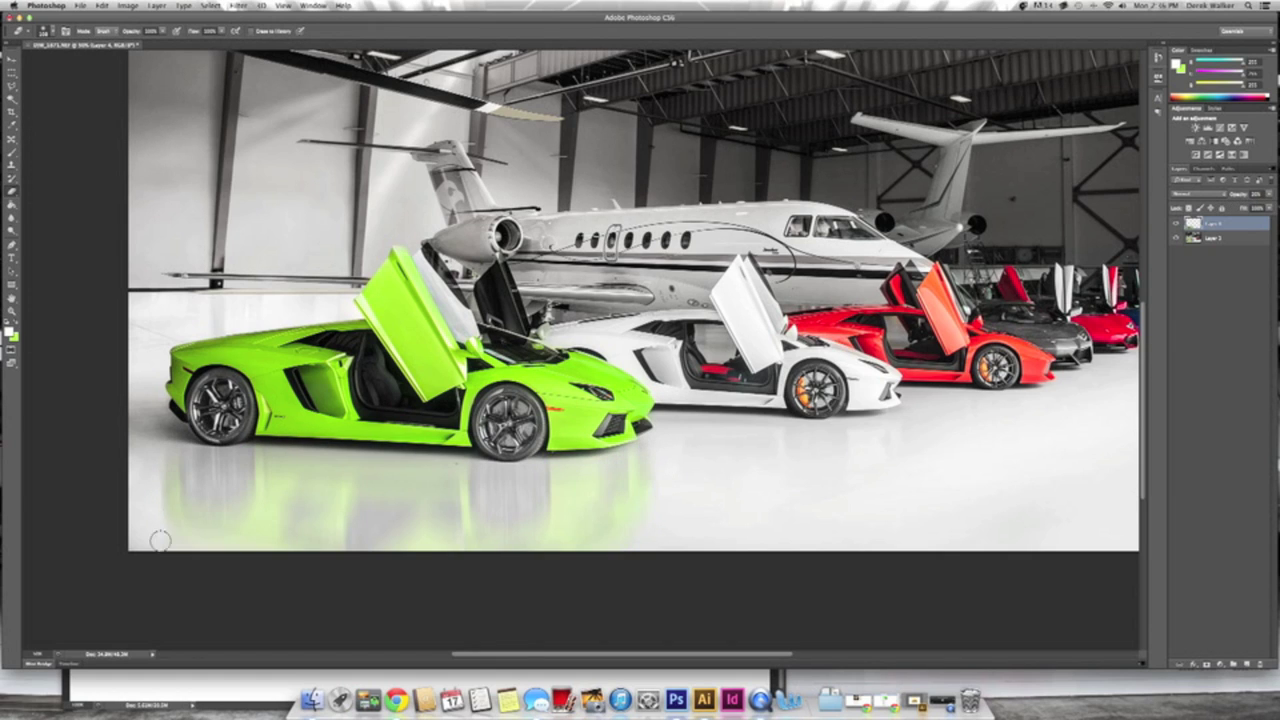
{"action": "left_click_drag", "start_coordinate": [206, 550], "coordinate": [218, 550]}
{"action": "left_click", "coordinate": [101, 5]}
{"action": "left_click", "coordinate": [101, 5]}
{"action": "left_click", "coordinate": [245, 294]}
{"action": "key", "text": "Return"}
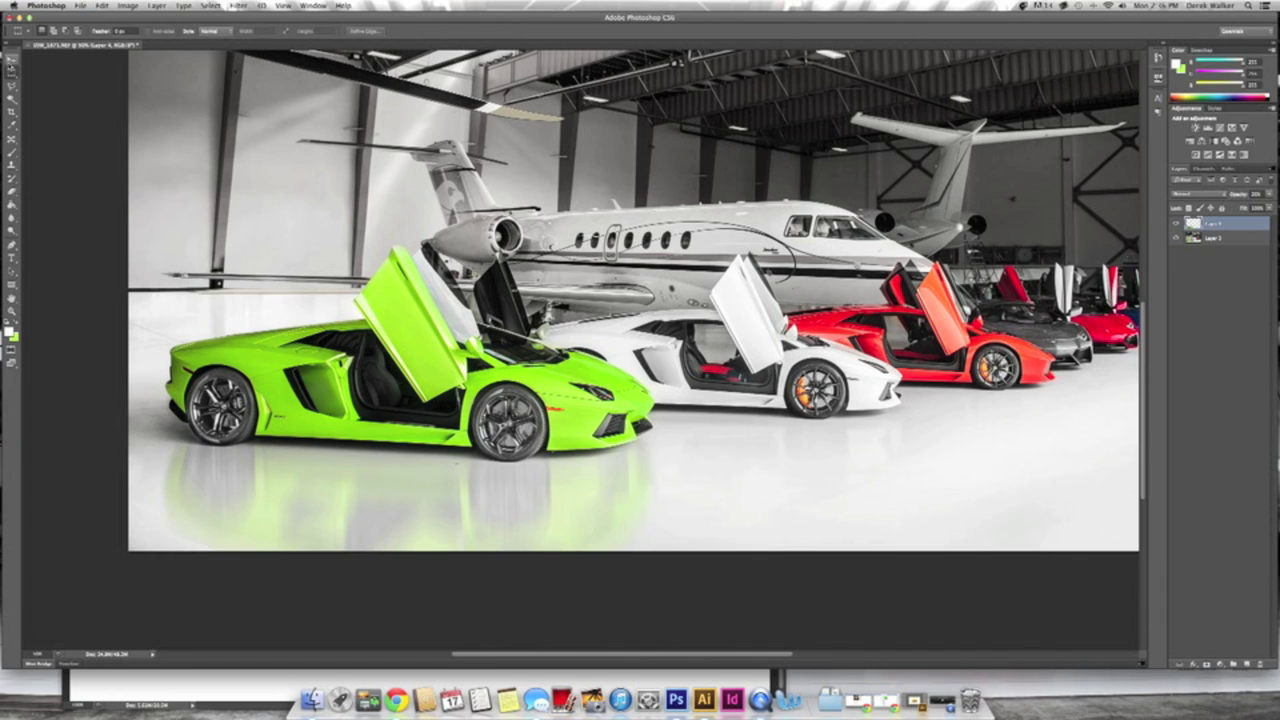
{"action": "left_click_drag", "start_coordinate": [1255, 204], "coordinate": [1233, 205]}
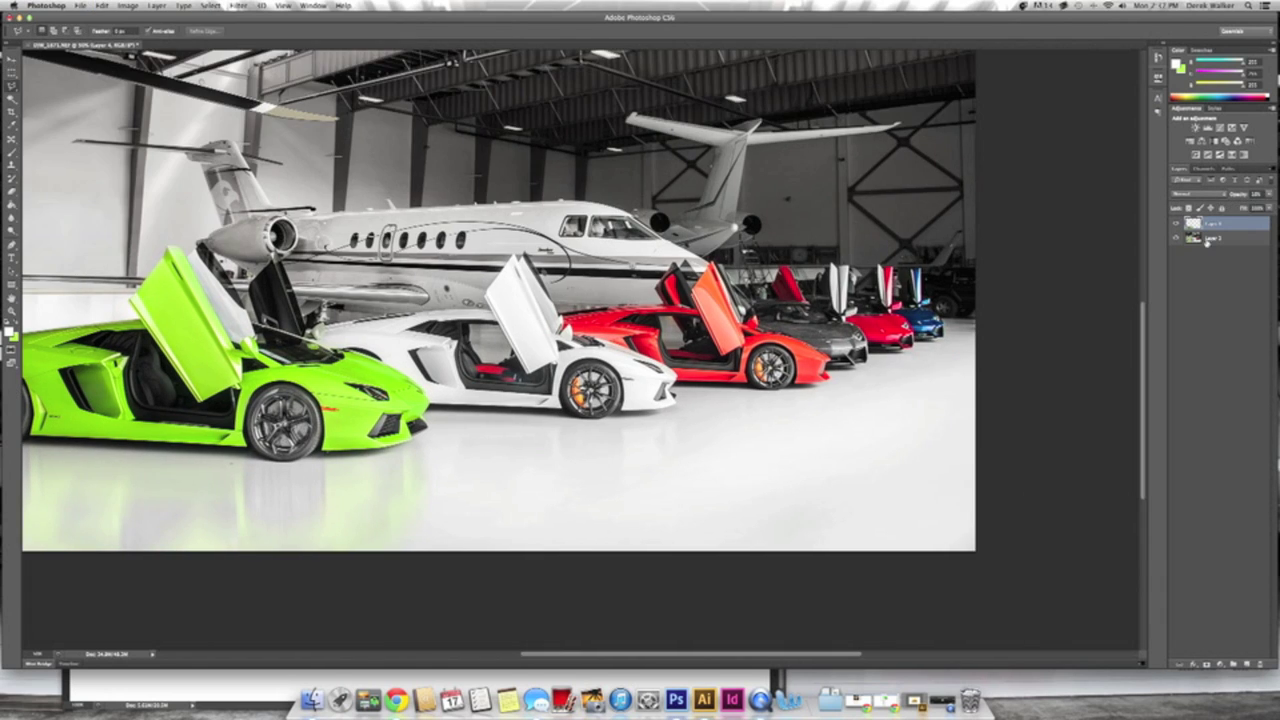
Copy the white car to its own layer, flip it vertically, and warp it under the car.
{"action": "key", "text": "ctrl+j"}
{"action": "left_click", "coordinate": [101, 5]}
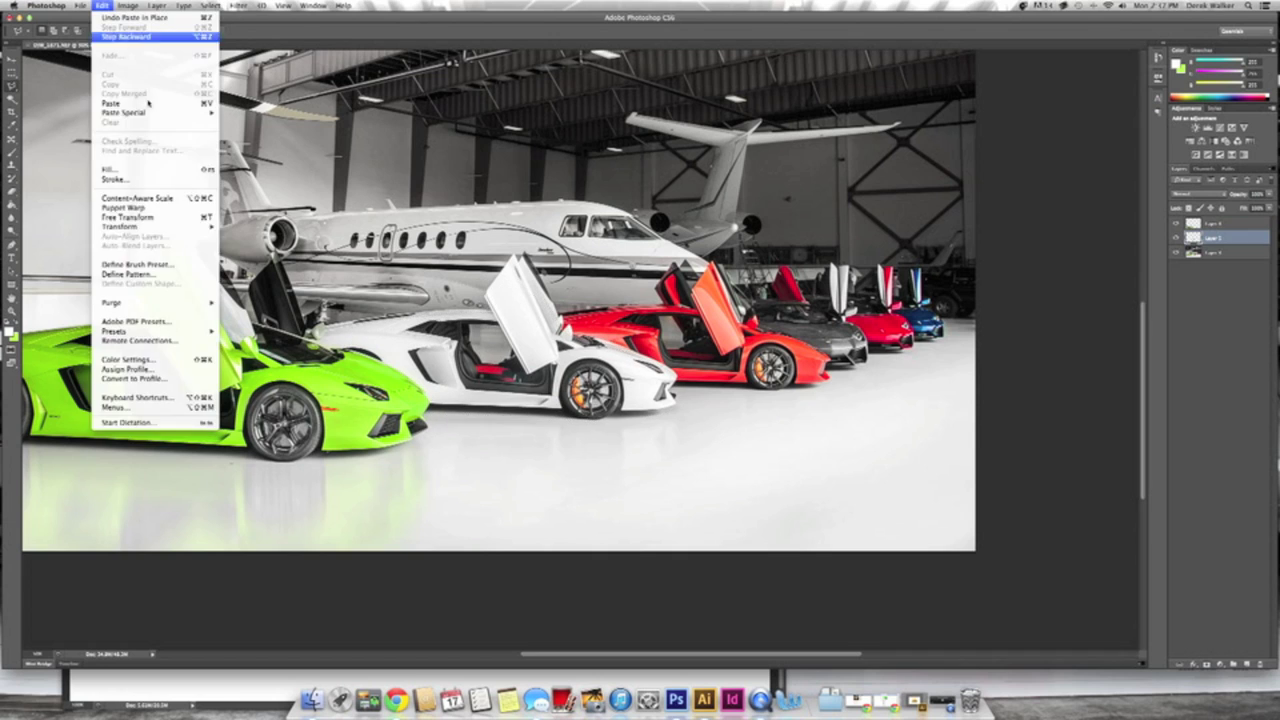
{"action": "left_click", "coordinate": [255, 430]}
{"action": "left_click_drag", "start_coordinate": [520, 350], "coordinate": [512, 416]}
{"action": "left_click", "coordinate": [101, 5]}
{"action": "left_click_drag", "start_coordinate": [600, 480], "coordinate": [610, 500]}
Motion-blur the white car's reflection and enlarge the eraser brush for fading it.
{"action": "key", "text": "Return"}
{"action": "left_click", "coordinate": [238, 5]}
{"action": "left_click", "coordinate": [400, 260]}
{"action": "left_click", "coordinate": [1108, 214]}
{"action": "key", "text": "ctrl+t"}
{"action": "key", "text": "Return"}
{"action": "key", "text": "e"}
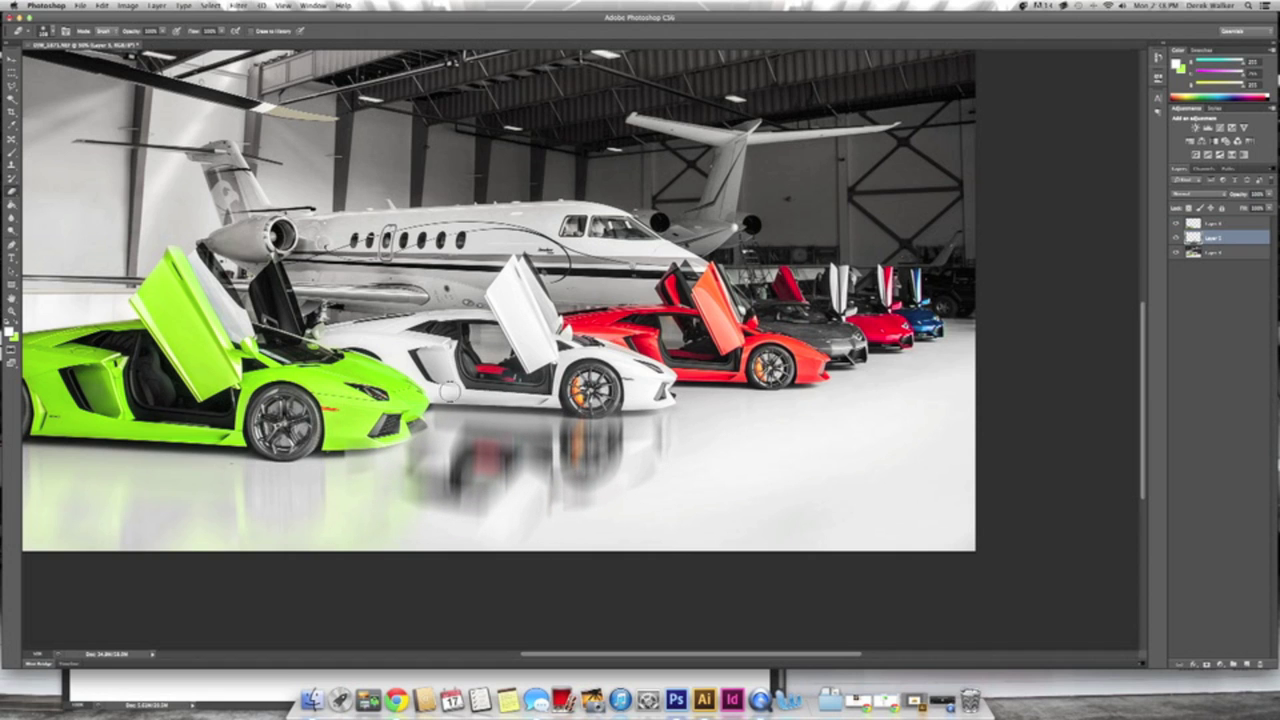
{"action": "left_click", "coordinate": [42, 30]}
{"action": "key", "text": "Return"}
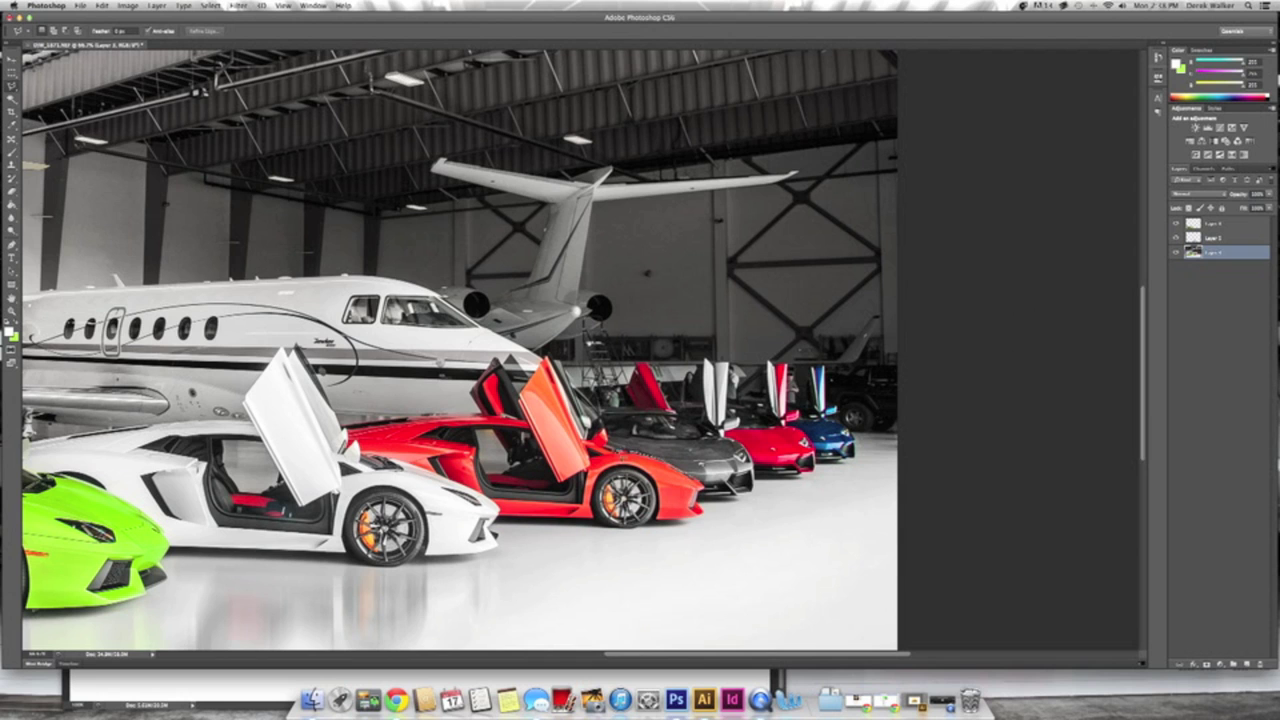
Copy the orange car, flip it below the car, and motion-blur the reflection.
{"action": "key", "text": "super+j"}
{"action": "left_click", "coordinate": [101, 5]}
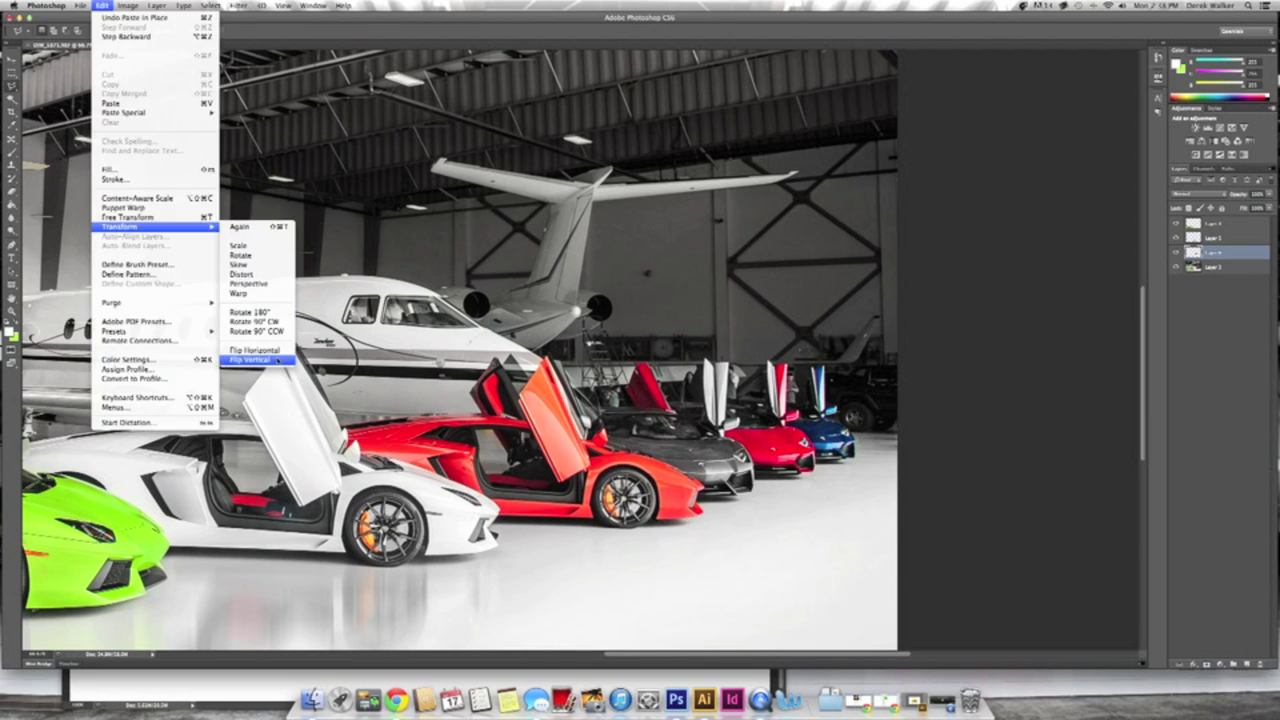
{"action": "left_click", "coordinate": [270, 334]}
{"action": "left_click", "coordinate": [101, 5]}
{"action": "left_click", "coordinate": [120, 208]}
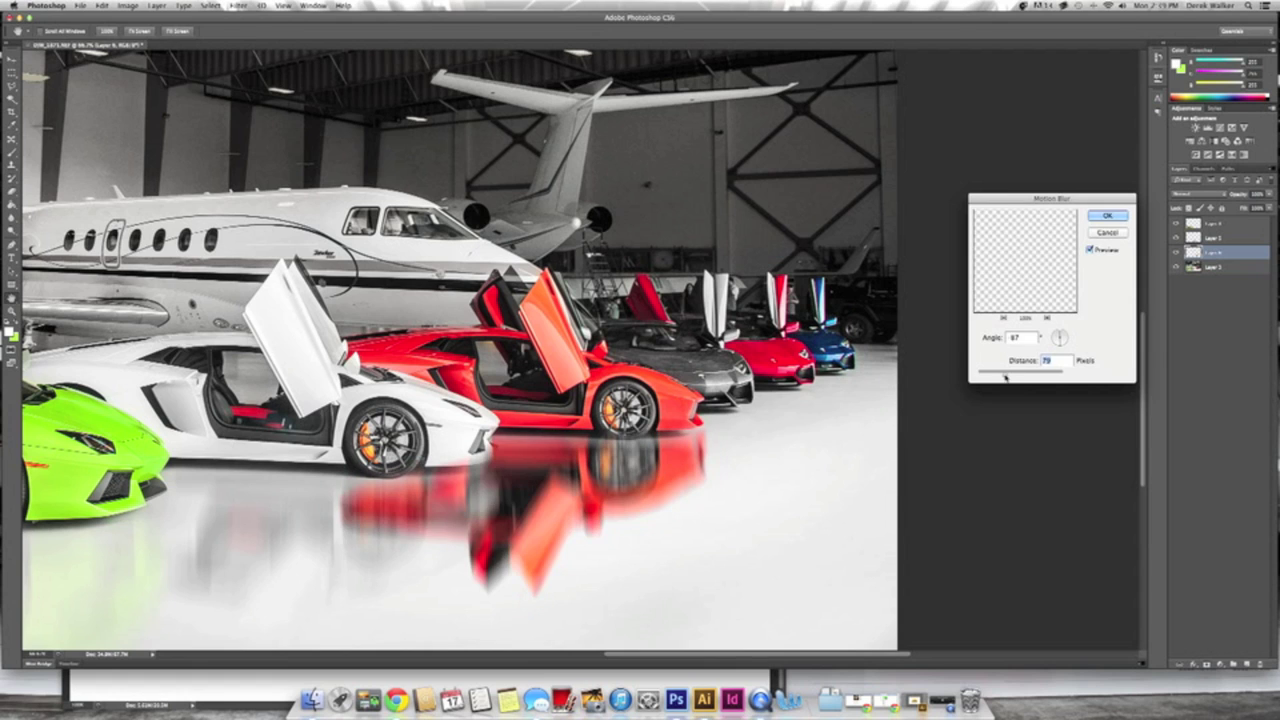
{"action": "key", "text": "Return"}
Erase the orange reflection's edges and lower its opacity so it is much fainter.
{"action": "key", "text": "e"}
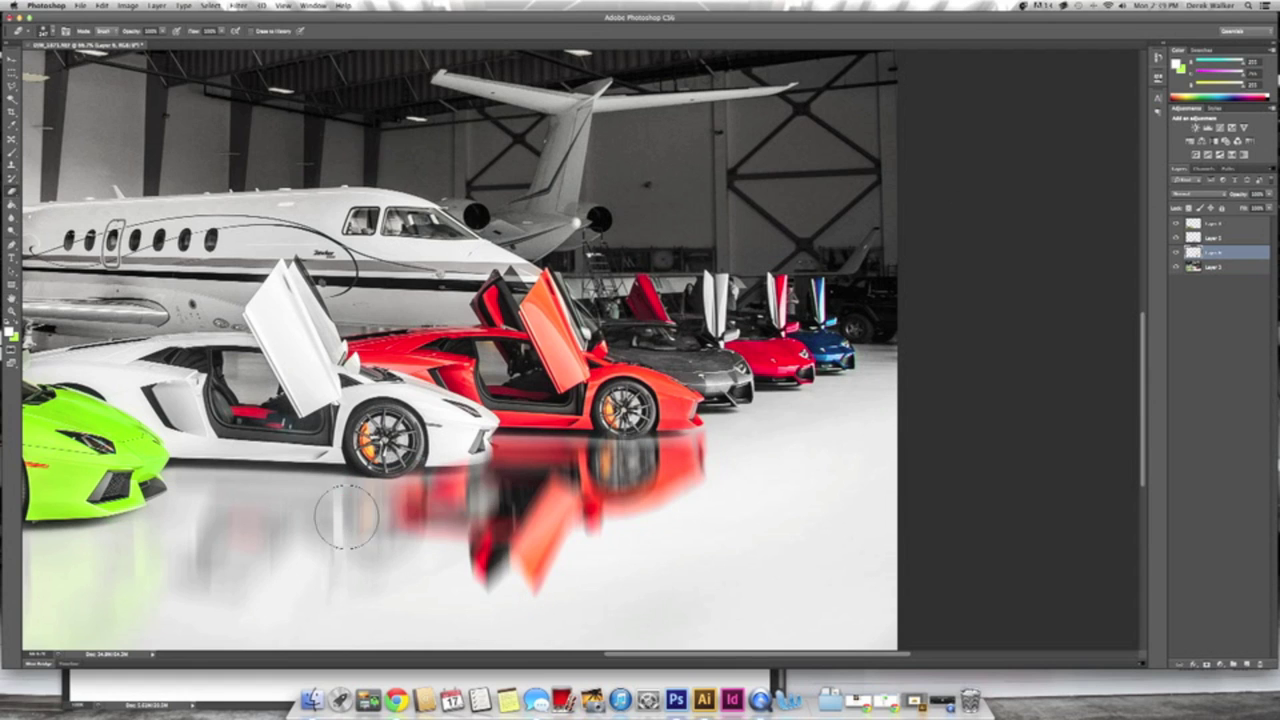
{"action": "left_click_drag", "start_coordinate": [345, 505], "coordinate": [500, 520]}
{"action": "left_click_drag", "start_coordinate": [440, 430], "coordinate": [597, 428]}
{"action": "scroll", "coordinate": [460, 494], "scroll_direction": "down", "scroll_amount": 2}
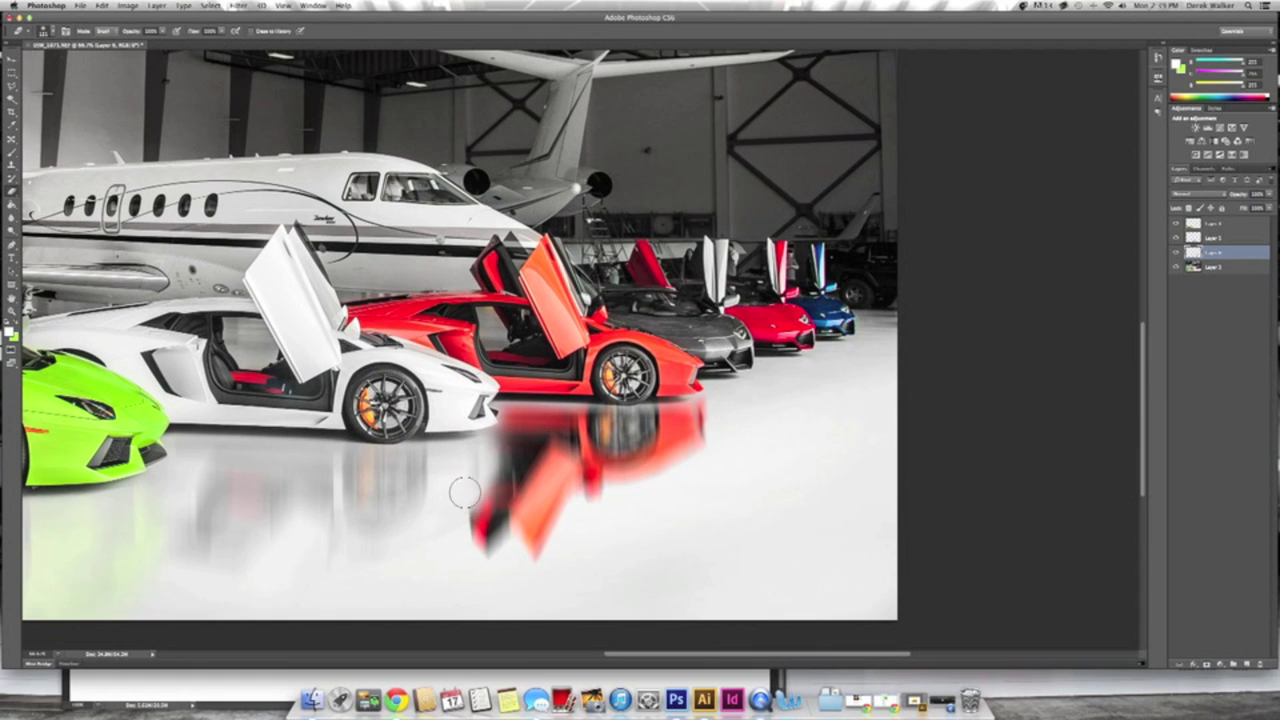
{"action": "left_click_drag", "start_coordinate": [1268, 193], "coordinate": [1233, 207]}
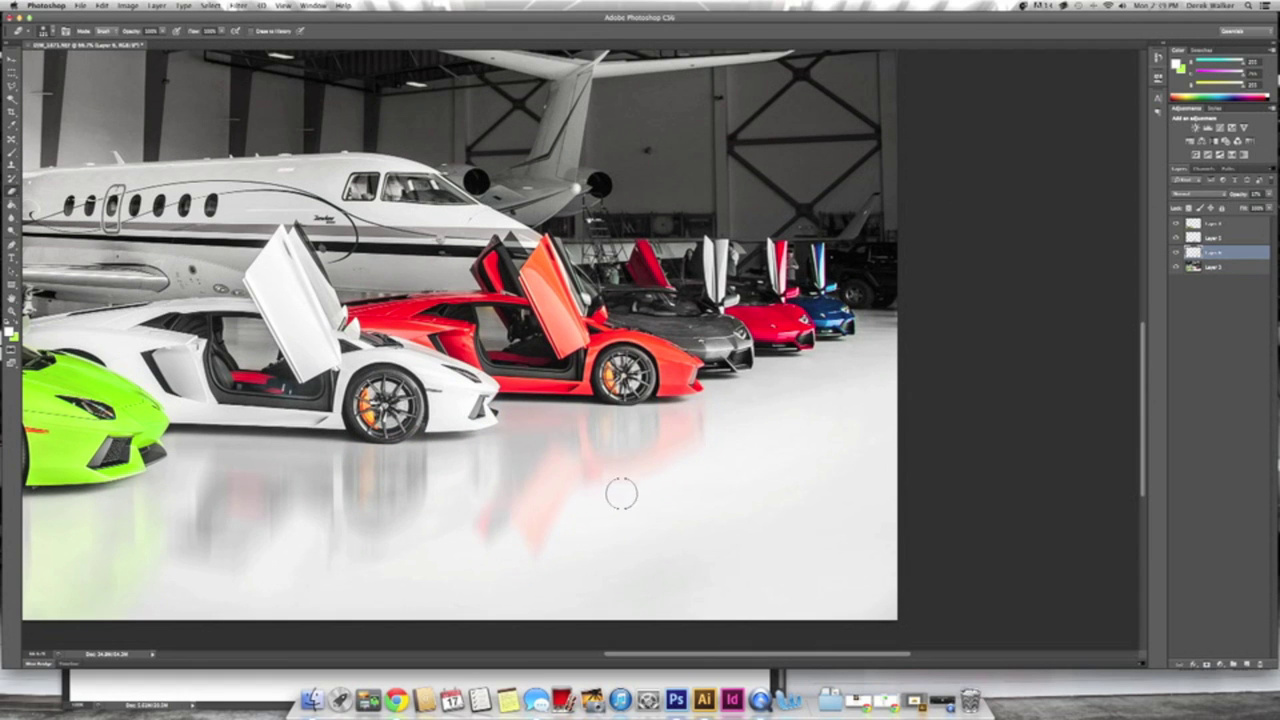
{"action": "scroll", "coordinate": [641, 495], "scroll_direction": "down", "scroll_amount": 3}
{"action": "scroll", "coordinate": [1033, 438], "scroll_direction": "up", "scroll_amount": 5}
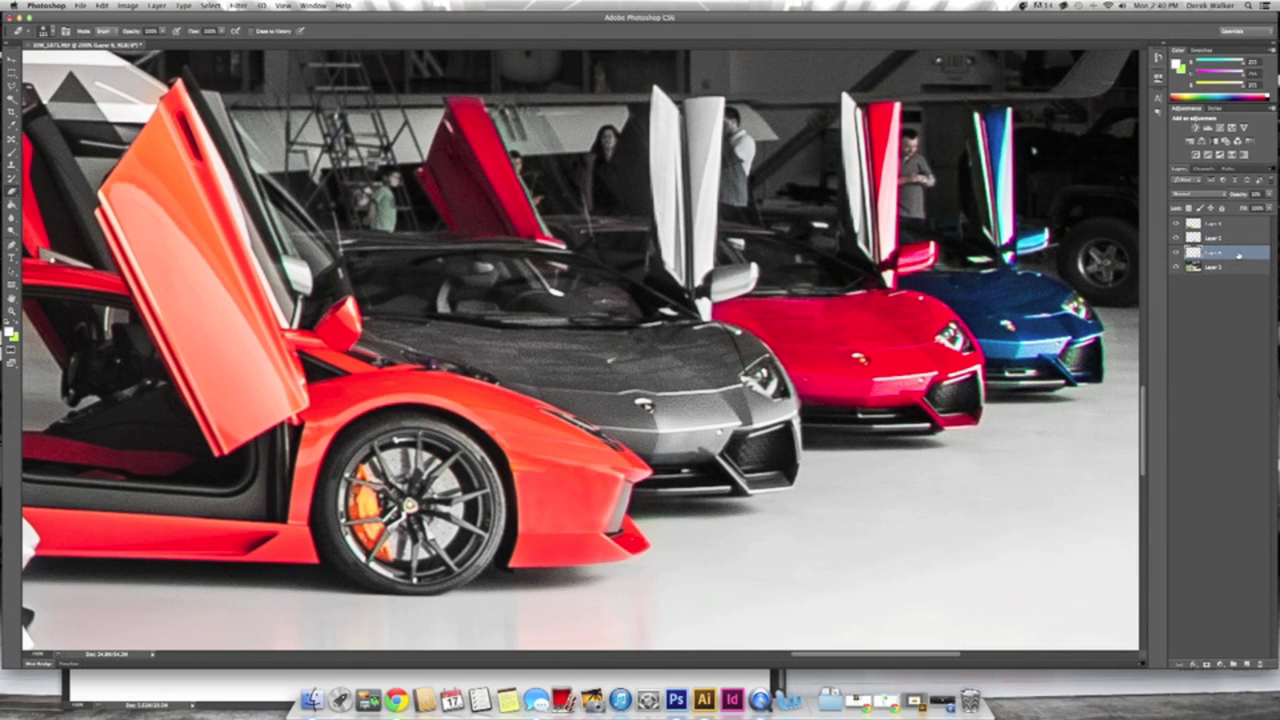
Lasso the grey car from the photo layer, copy it, flip it, and warp it below.
{"action": "key", "text": "l"}
{"action": "key", "text": "alt+shift+bracketleft"}
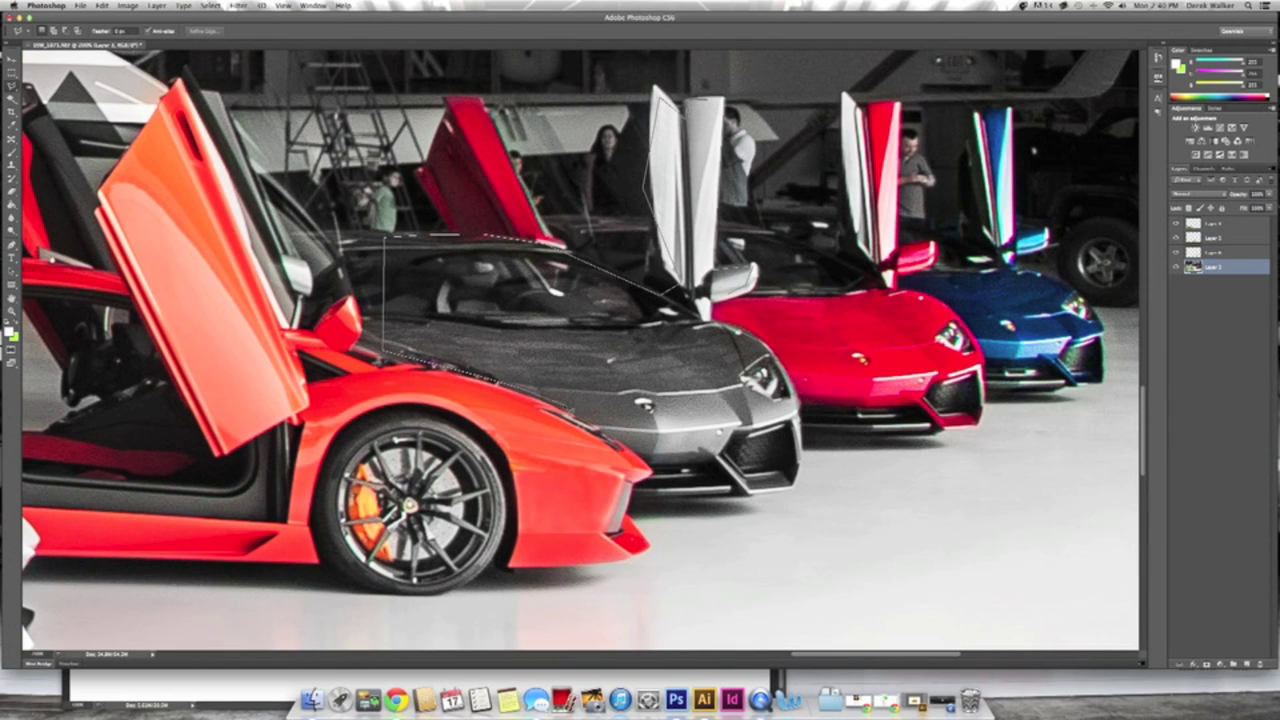
{"action": "key", "text": "ctrl+j"}
{"action": "left_click", "coordinate": [101, 5]}
{"action": "left_click", "coordinate": [257, 363]}
{"action": "left_click", "coordinate": [101, 5]}
{"action": "left_click", "coordinate": [251, 294]}
{"action": "key", "text": "Return"}
Motion-blur the grey reflection, lower its opacity, and erase to fade the reflections.
{"action": "left_click", "coordinate": [237, 5]}
{"action": "left_click", "coordinate": [385, 212]}
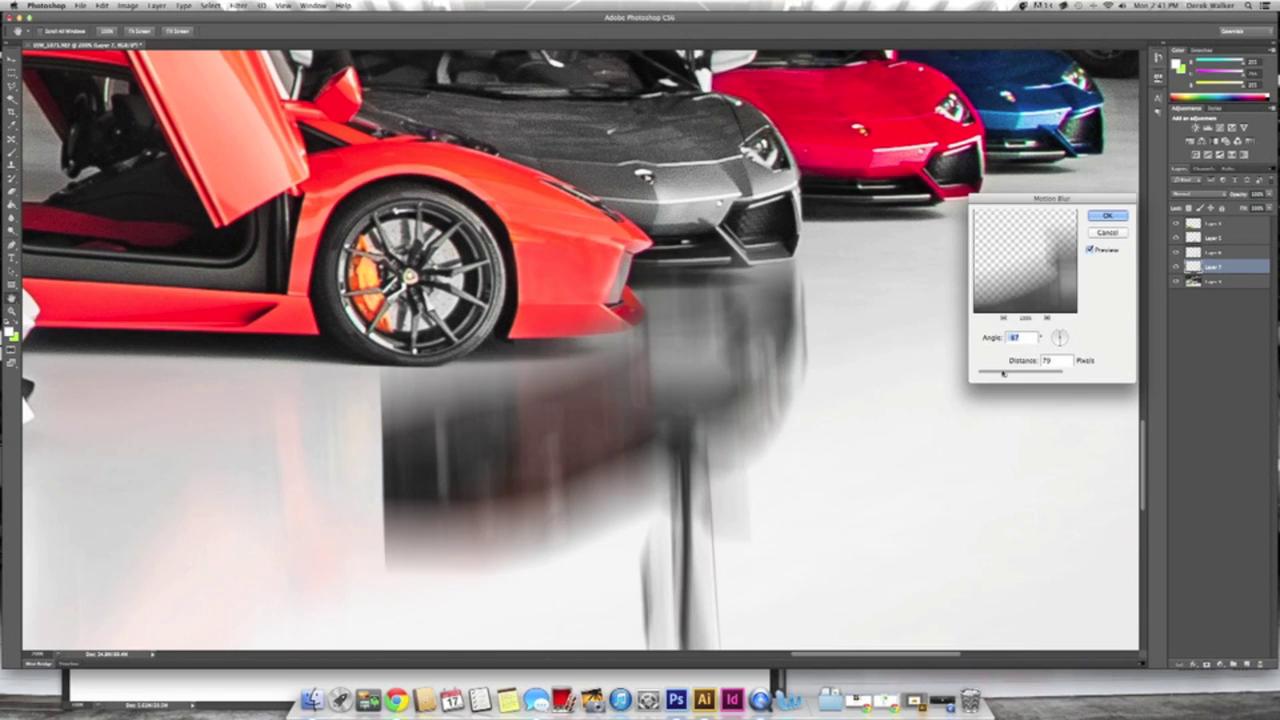
{"action": "key", "text": "Return"}
{"action": "key", "text": "ctrl+minus"}
{"action": "key", "text": "e"}
{"action": "left_click_drag", "start_coordinate": [1240, 205], "coordinate": [1226, 205]}
{"action": "left_click_drag", "start_coordinate": [520, 330], "coordinate": [569, 395]}
{"action": "left_click_drag", "start_coordinate": [666, 362], "coordinate": [709, 301]}
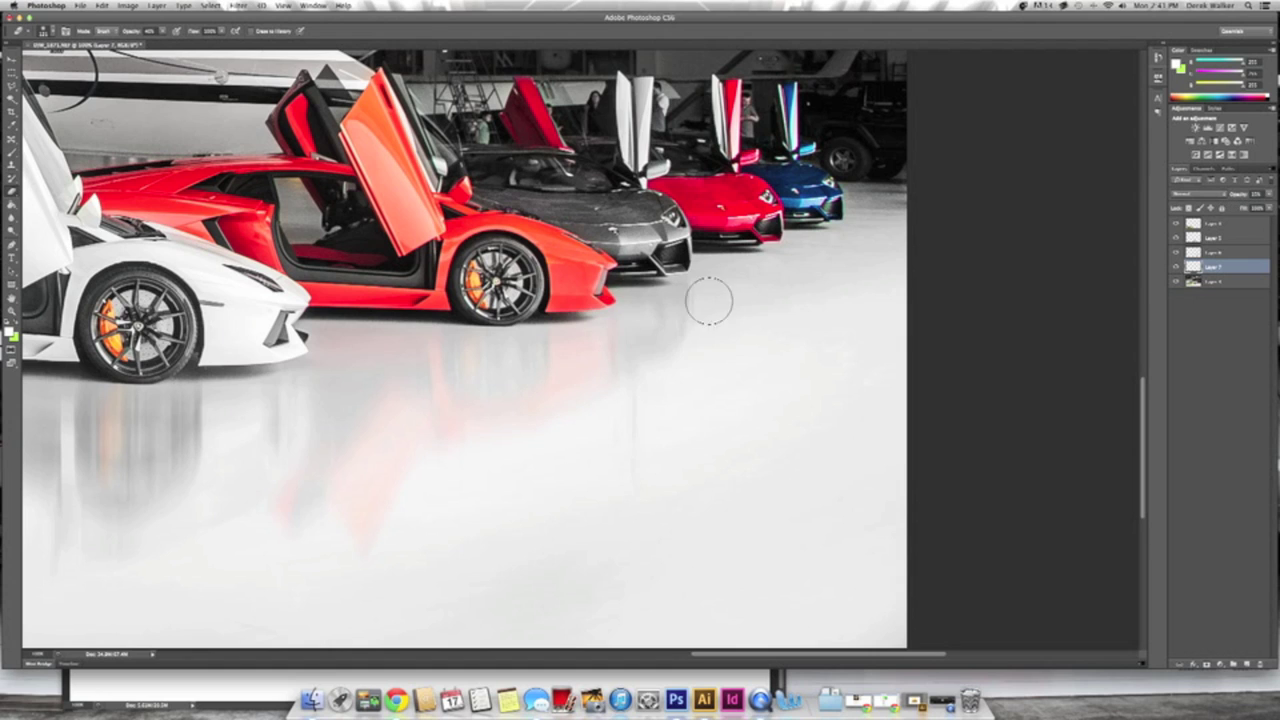
Lasso the red car from the original photo layer, copy it, and move the copy down.
{"action": "key", "text": "ctrl+minus"}
{"action": "key", "text": "ctrl+minus"}
{"action": "key", "text": "ctrl+minus"}
{"action": "scroll", "coordinate": [771, 457], "scroll_direction": "up", "scroll_amount": 5}
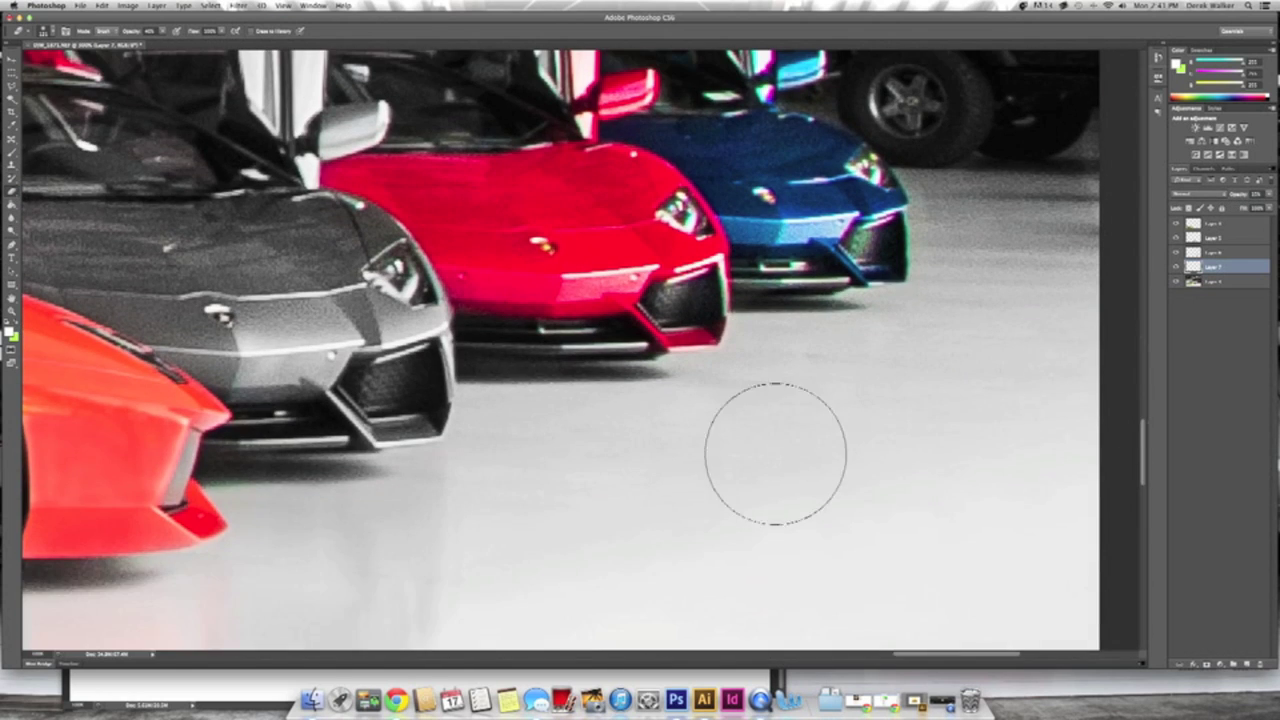
{"action": "key", "text": "alt+comma"}
{"action": "scroll", "coordinate": [771, 457], "scroll_direction": "up", "scroll_amount": 5}
{"action": "key", "text": "l"}
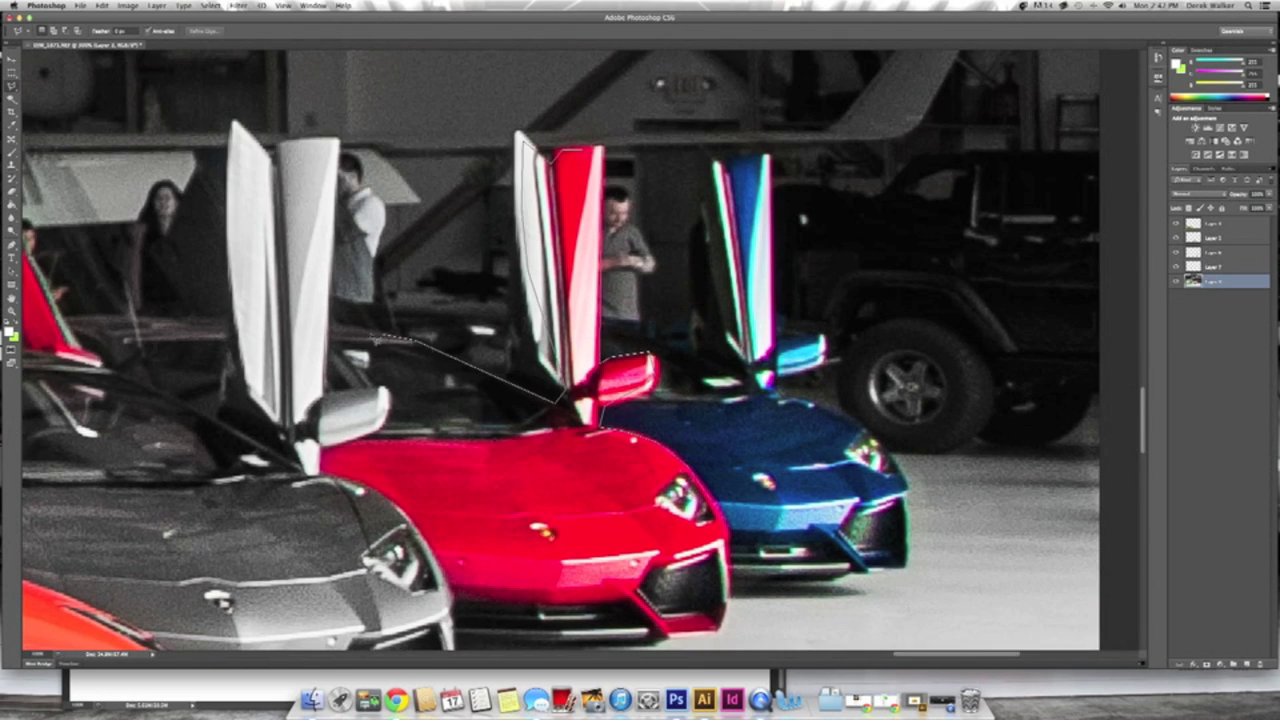
{"action": "scroll", "coordinate": [418, 521], "scroll_direction": "down", "scroll_amount": 5}
{"action": "key", "text": "ctrl+j"}
{"action": "key", "text": "v"}
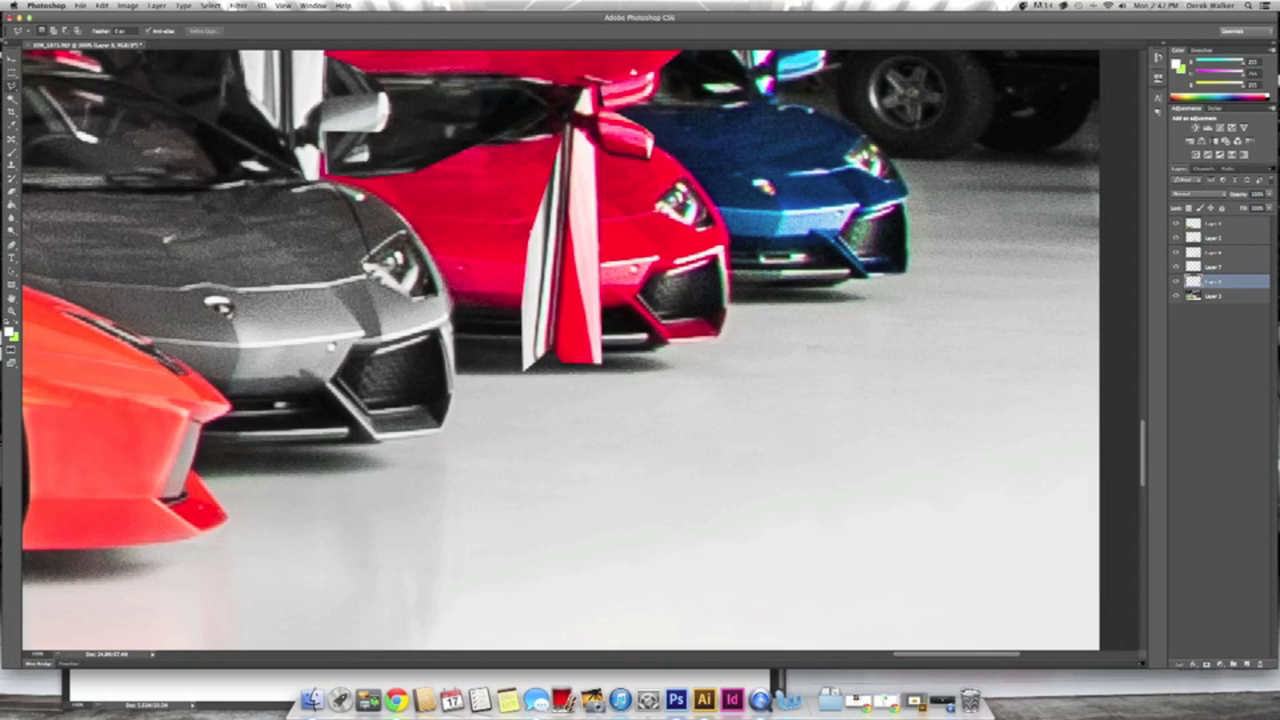
{"action": "left_click_drag", "start_coordinate": [605, 212], "coordinate": [605, 362]}
Warp the red car copy to the floor, motion-blur it, and erase part of it.
{"action": "key", "text": "ctrl+t"}
{"action": "left_click", "coordinate": [101, 5]}
{"action": "left_click", "coordinate": [265, 283]}
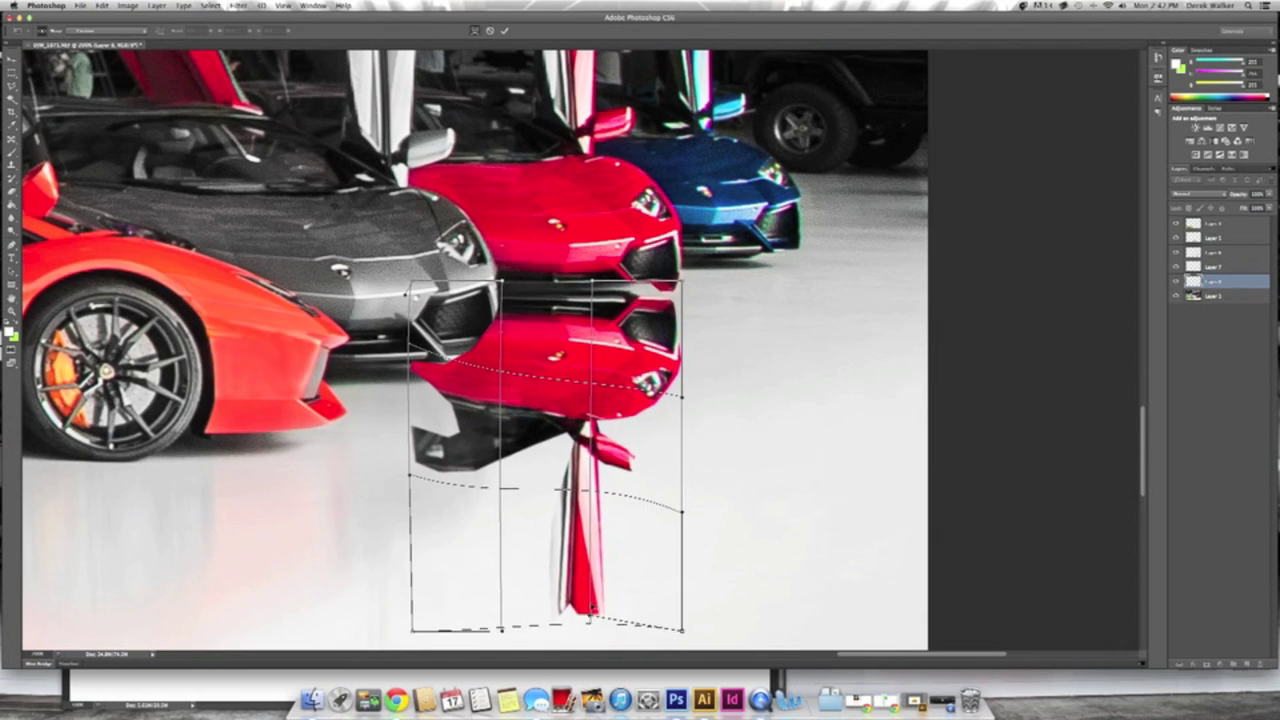
{"action": "left_click_drag", "start_coordinate": [560, 625], "coordinate": [600, 537]}
{"action": "key", "text": "Return"}
{"action": "left_click", "coordinate": [238, 5]}
{"action": "key", "text": "Return"}
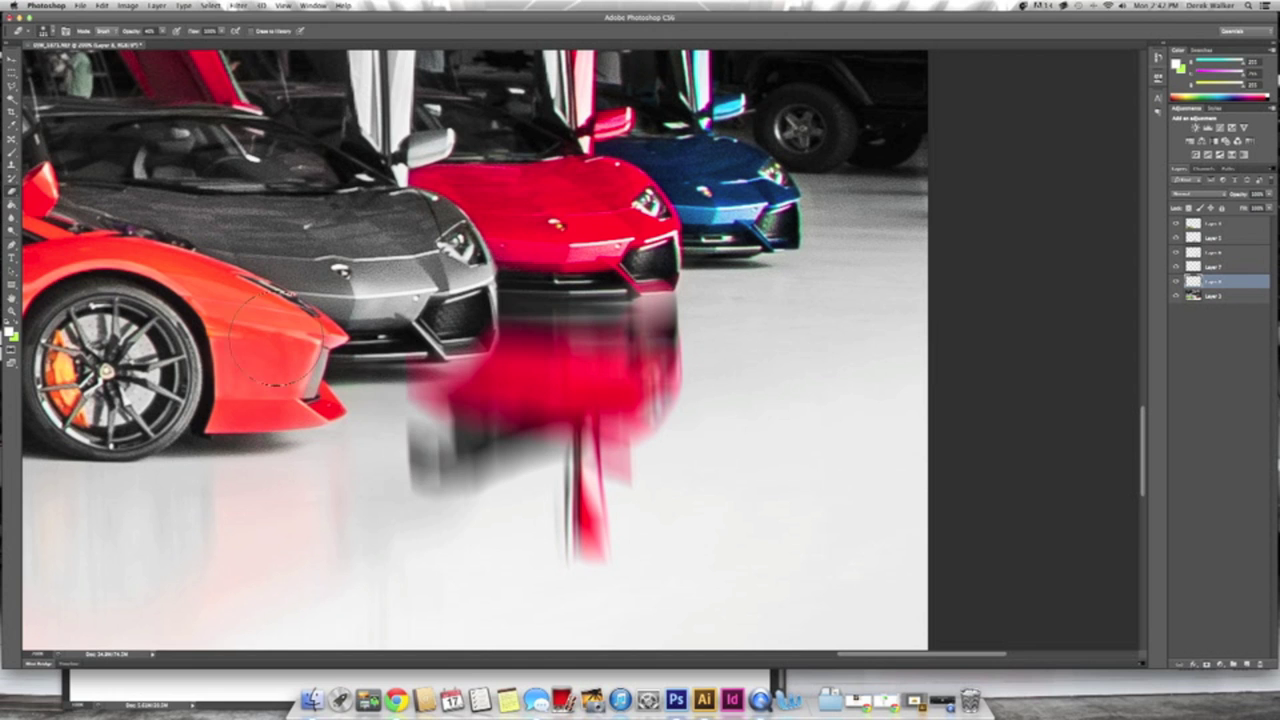
{"action": "key", "text": "e"}
{"action": "mouse_move", "coordinate": [660, 300]}
{"action": "left_mouse_down"}
{"action": "mouse_move", "coordinate": [480, 320]}
{"action": "mouse_move", "coordinate": [459, 465]}
{"action": "left_mouse_up"}
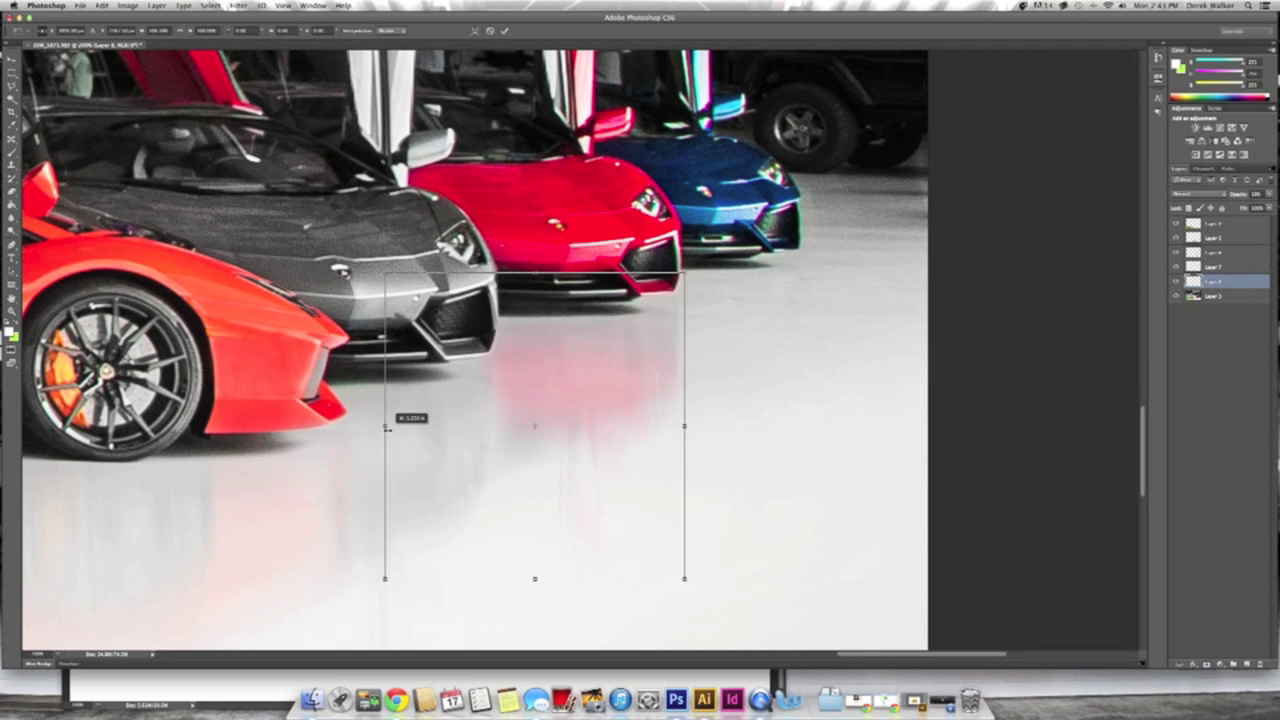
{"action": "key", "text": "ctrl+0"}
Lasso and copy the blue car, flip it vertically, and place it beneath the car.
{"action": "key", "text": "l"}
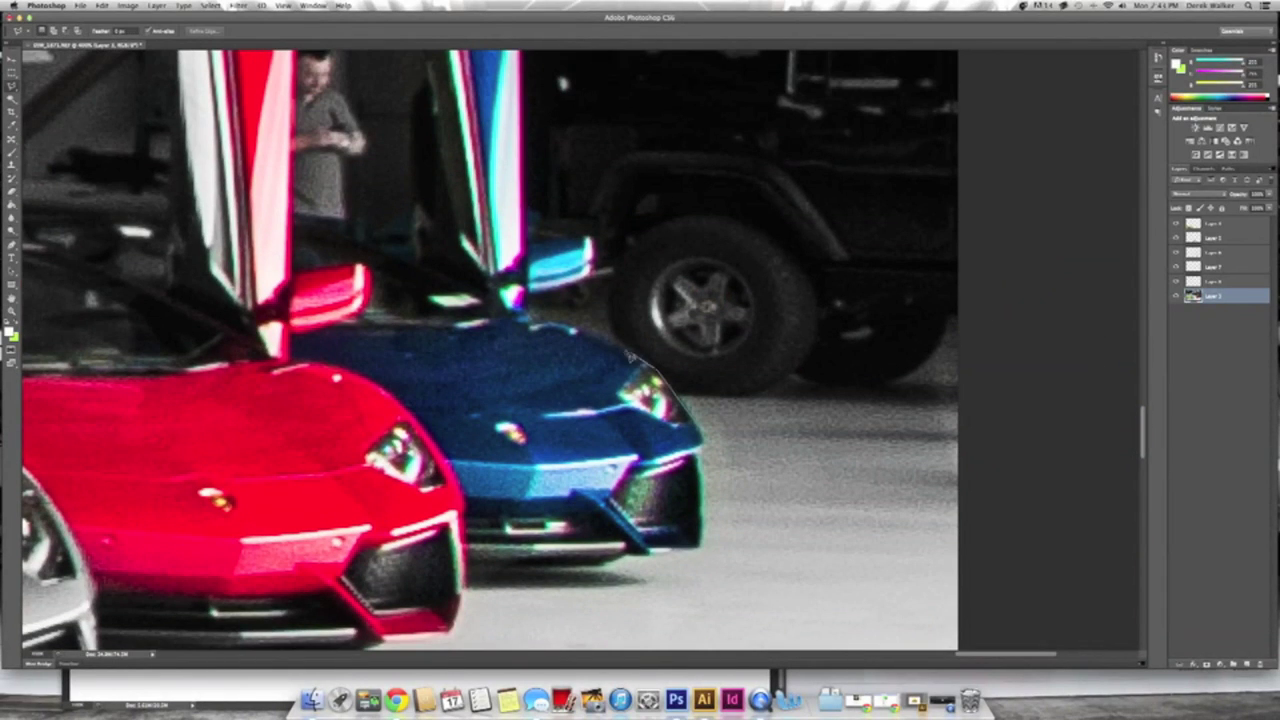
{"action": "left_click_drag", "start_coordinate": [528, 262], "coordinate": [455, 252]}
{"action": "left_click_drag", "start_coordinate": [322, 490], "coordinate": [330, 645]}
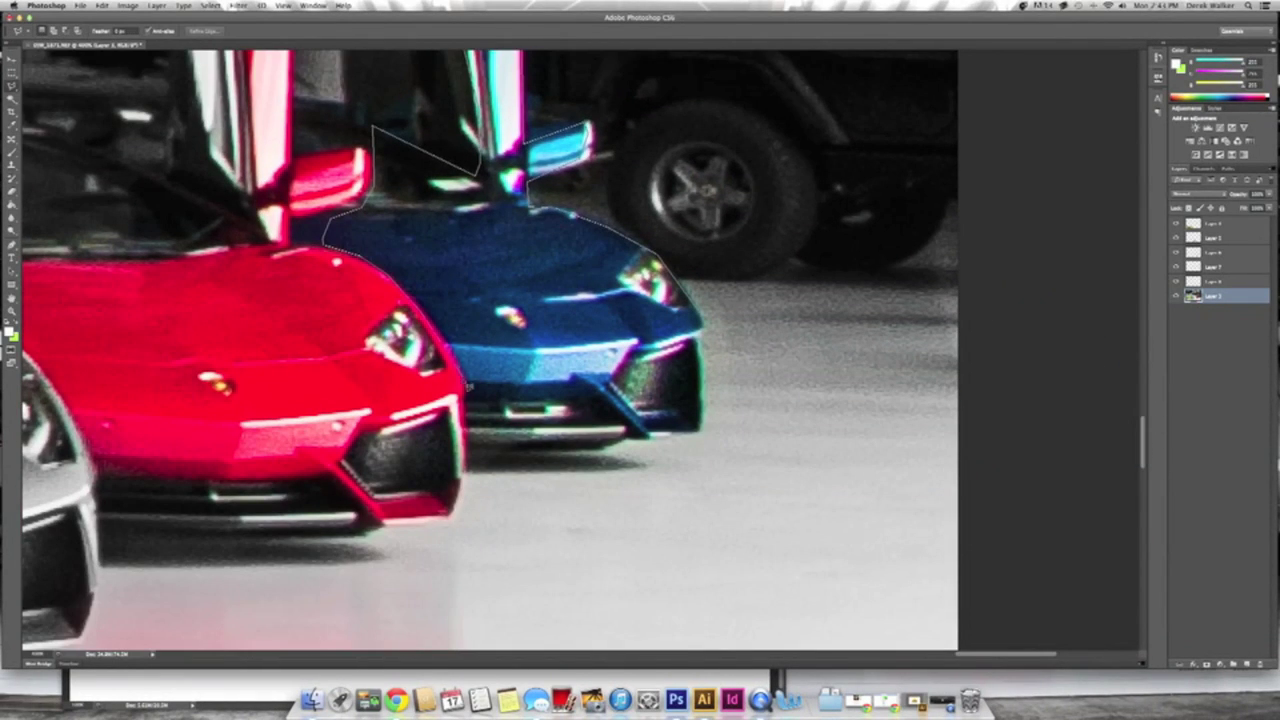
{"action": "left_click", "coordinate": [102, 5]}
{"action": "left_click", "coordinate": [127, 217]}
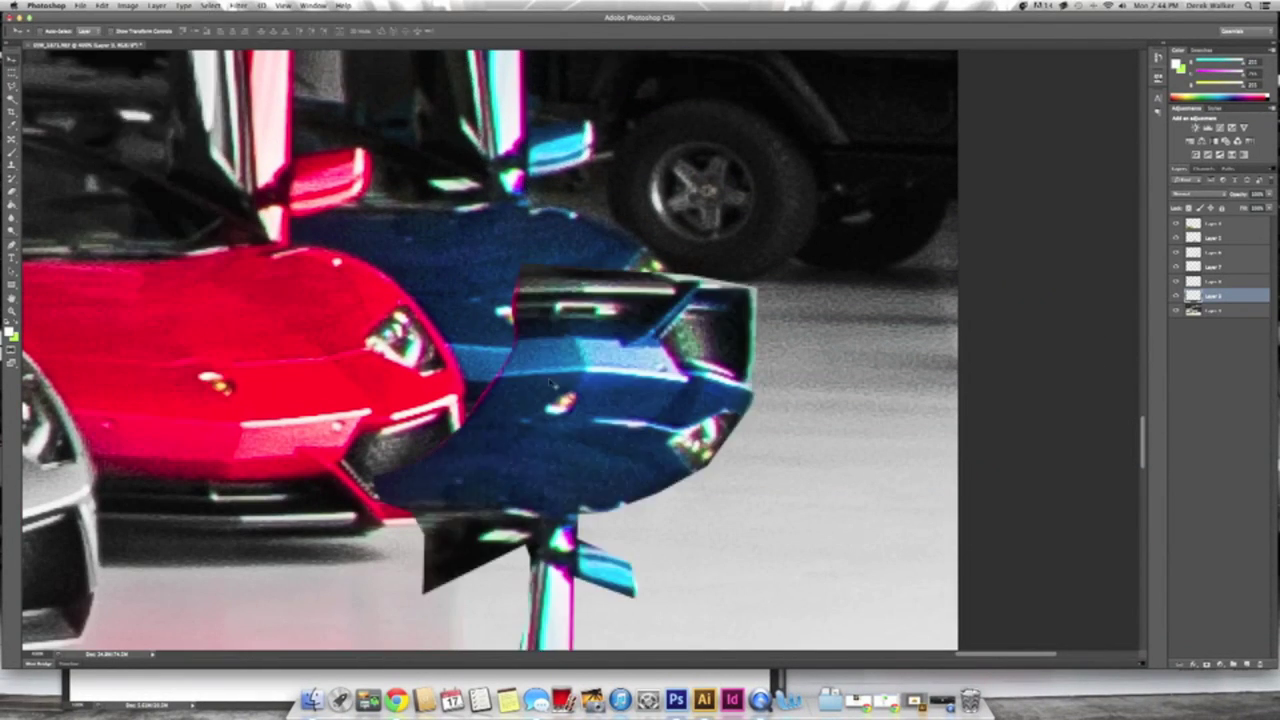
{"action": "left_click_drag", "start_coordinate": [520, 300], "coordinate": [520, 420]}
{"action": "left_click", "coordinate": [102, 5]}
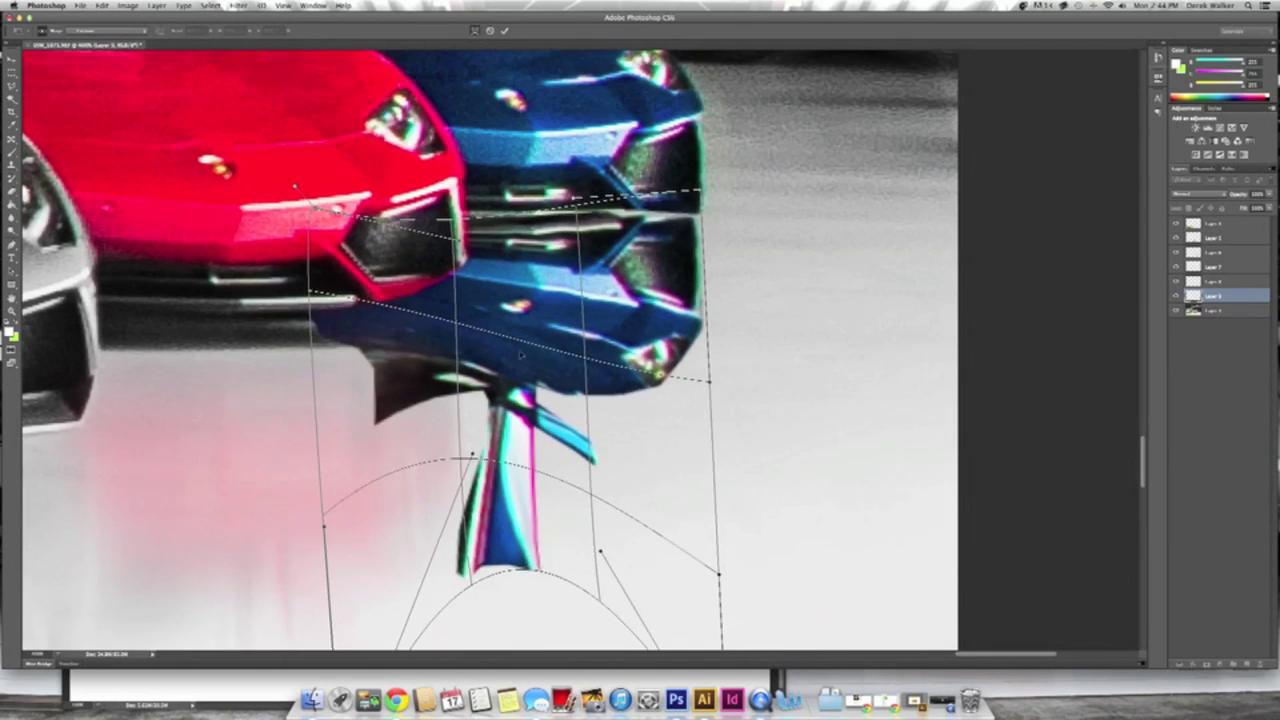
Warp and blur the blue reflection, then erase the dark smear and pink streak.
{"action": "left_click", "coordinate": [238, 5]}
{"action": "left_click", "coordinate": [390, 171]}
{"action": "key", "text": "e"}
{"action": "mouse_move", "coordinate": [320, 320]}
{"action": "left_mouse_down"}
{"action": "mouse_move", "coordinate": [394, 371]}
{"action": "mouse_move", "coordinate": [480, 500]}
{"action": "left_mouse_up"}
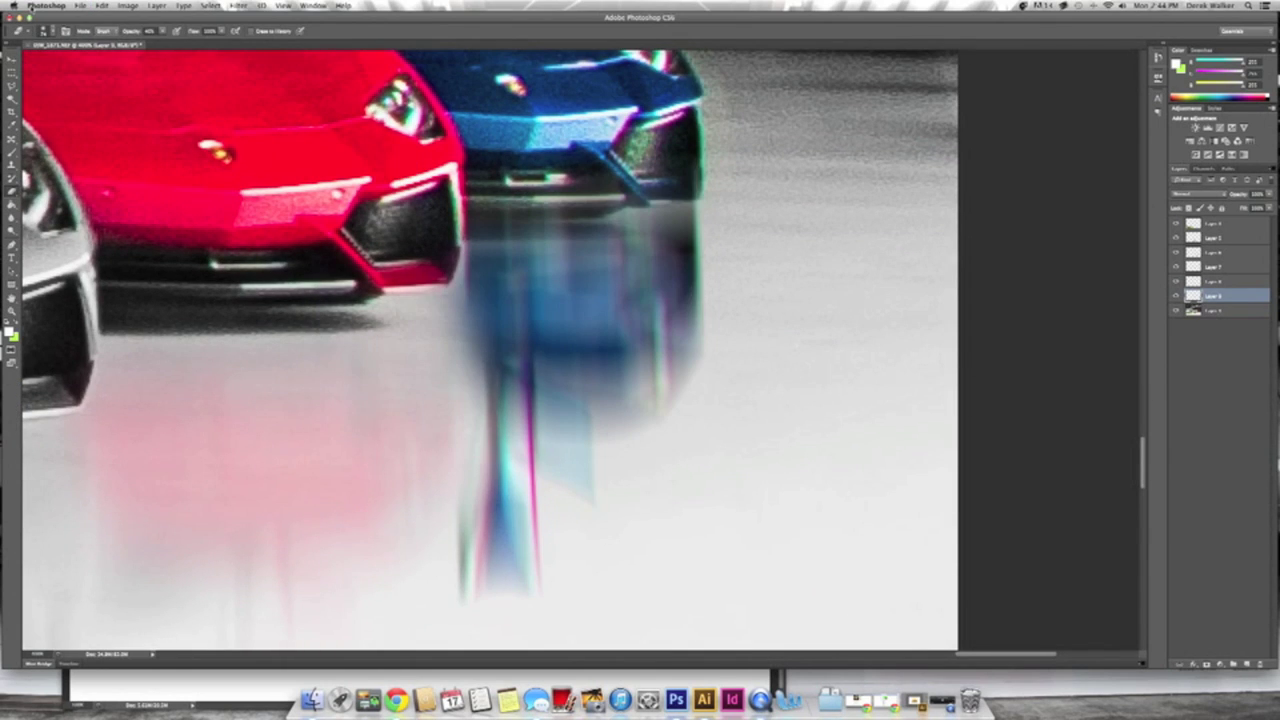
{"action": "mouse_move", "coordinate": [520, 580]}
{"action": "left_mouse_down"}
{"action": "mouse_move", "coordinate": [505, 450]}
{"action": "mouse_move", "coordinate": [654, 300]}
{"action": "left_mouse_up"}
{"action": "key", "text": "super+0"}
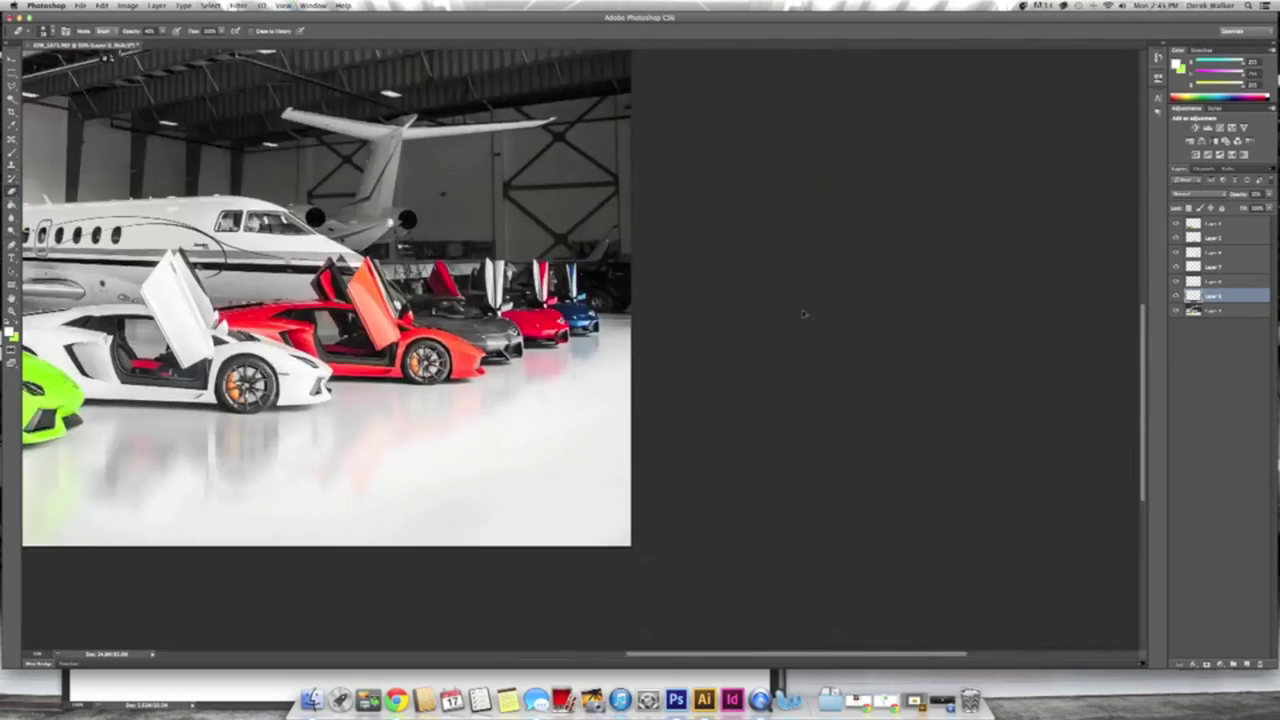
Merge the car reflections into one Reflection layer, cancel Brightness/Contrast, and apply Hue/Saturation.
{"action": "left_click", "coordinate": [1232, 228]}
{"action": "left_click", "coordinate": [157, 5]}
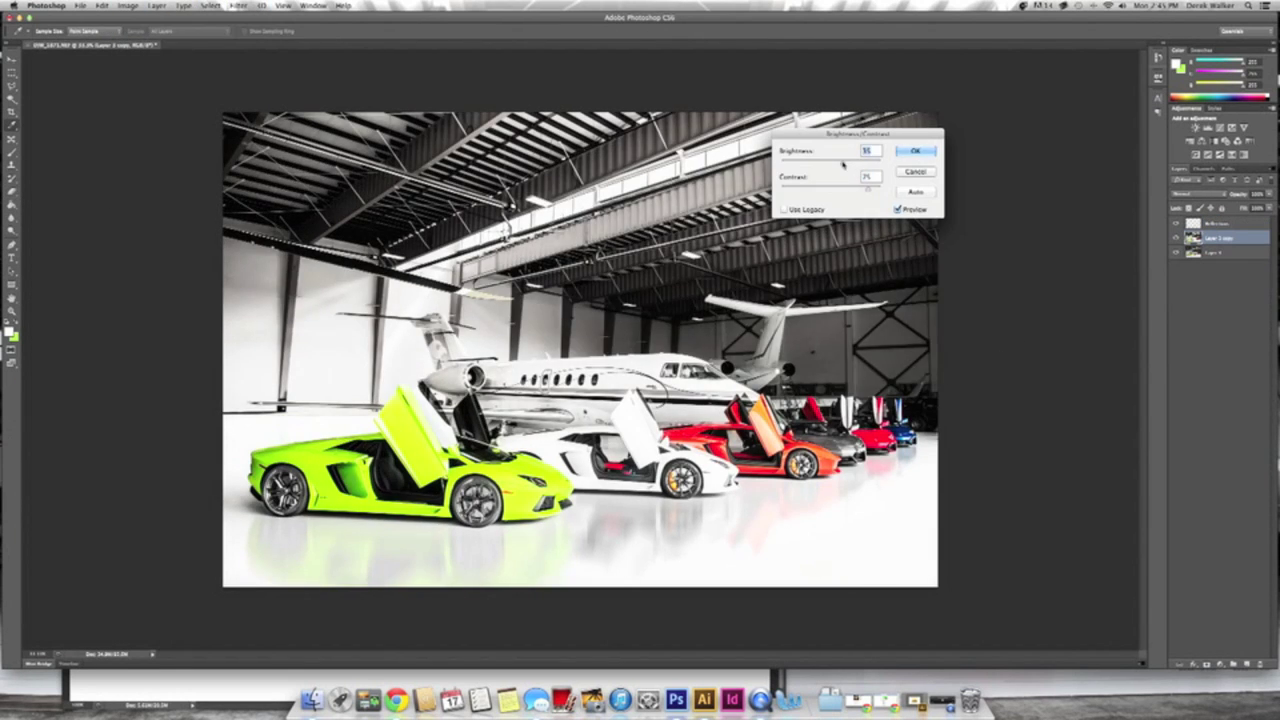
{"action": "left_click", "coordinate": [915, 171]}
{"action": "mouse_move", "coordinate": [262, 90]}
{"action": "left_click", "coordinate": [128, 5]}
{"action": "left_click", "coordinate": [262, 36]}
{"action": "key", "text": "Escape"}
{"action": "left_click", "coordinate": [128, 5]}
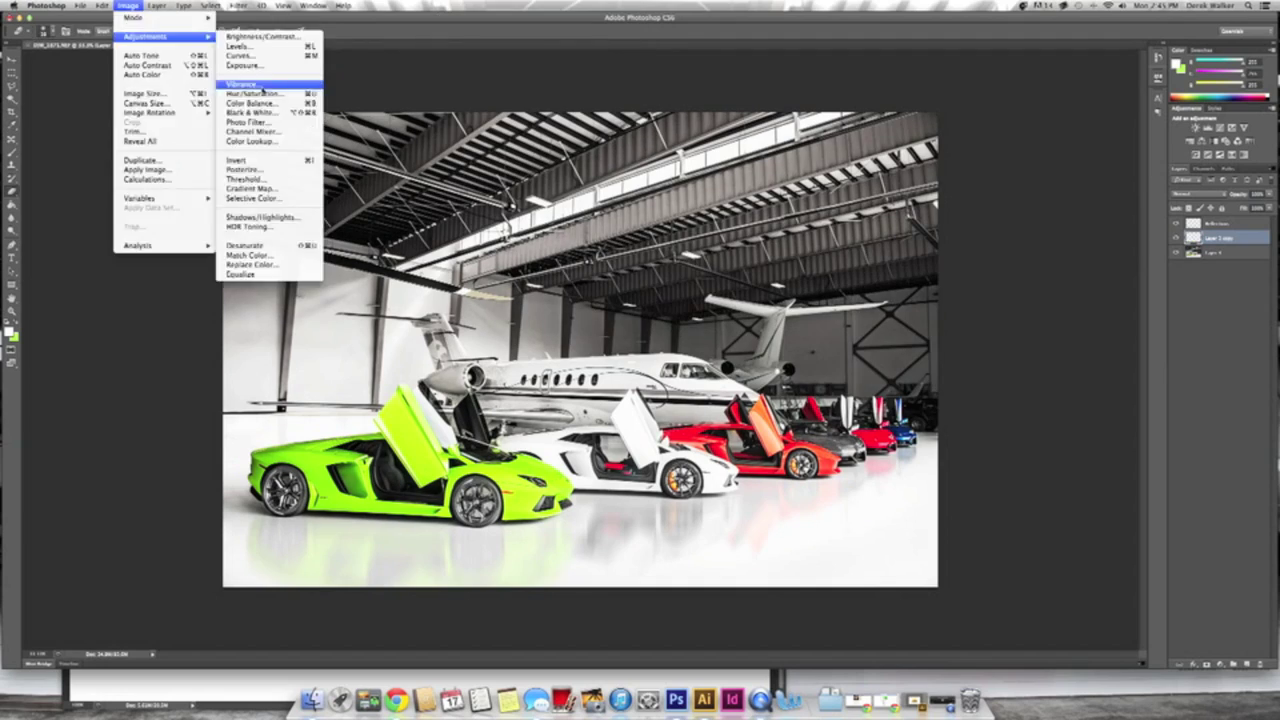
{"action": "left_click", "coordinate": [254, 93]}
{"action": "key", "text": "Return"}
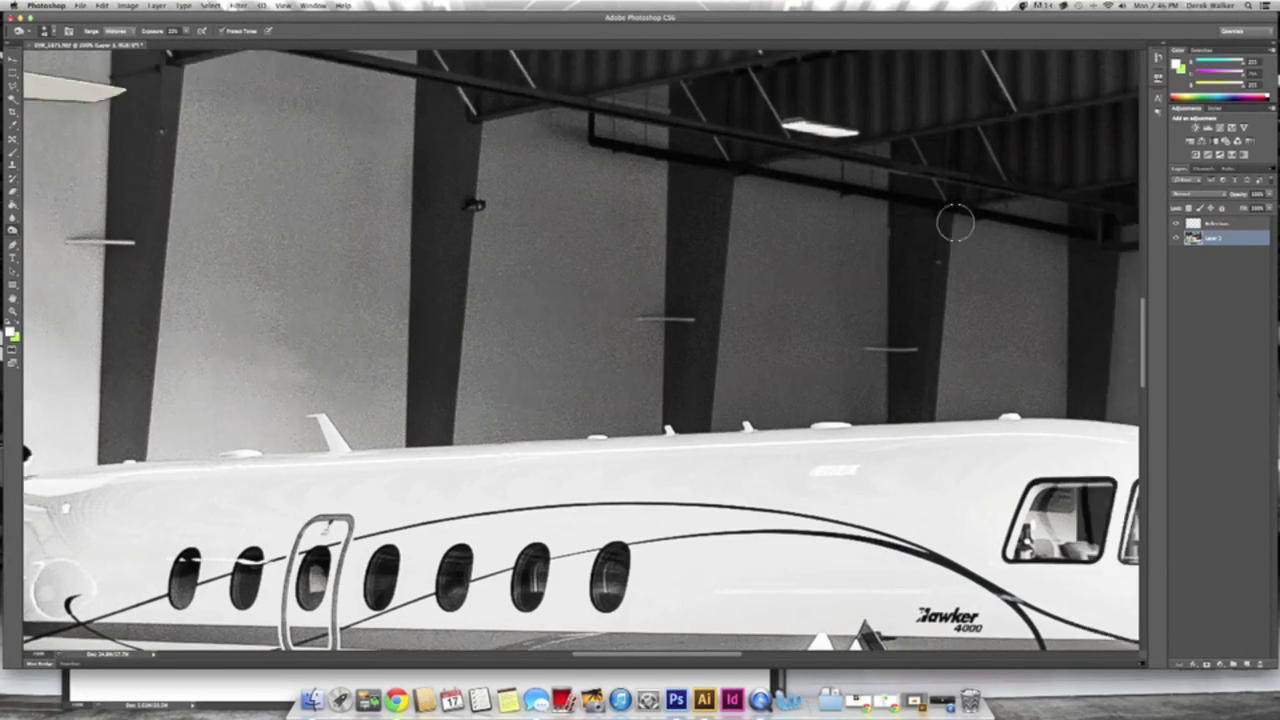
Clone Stamp out the man standing between the distant white car's raised doors.
{"action": "scroll", "coordinate": [954, 217], "scroll_direction": "right", "scroll_amount": 15}
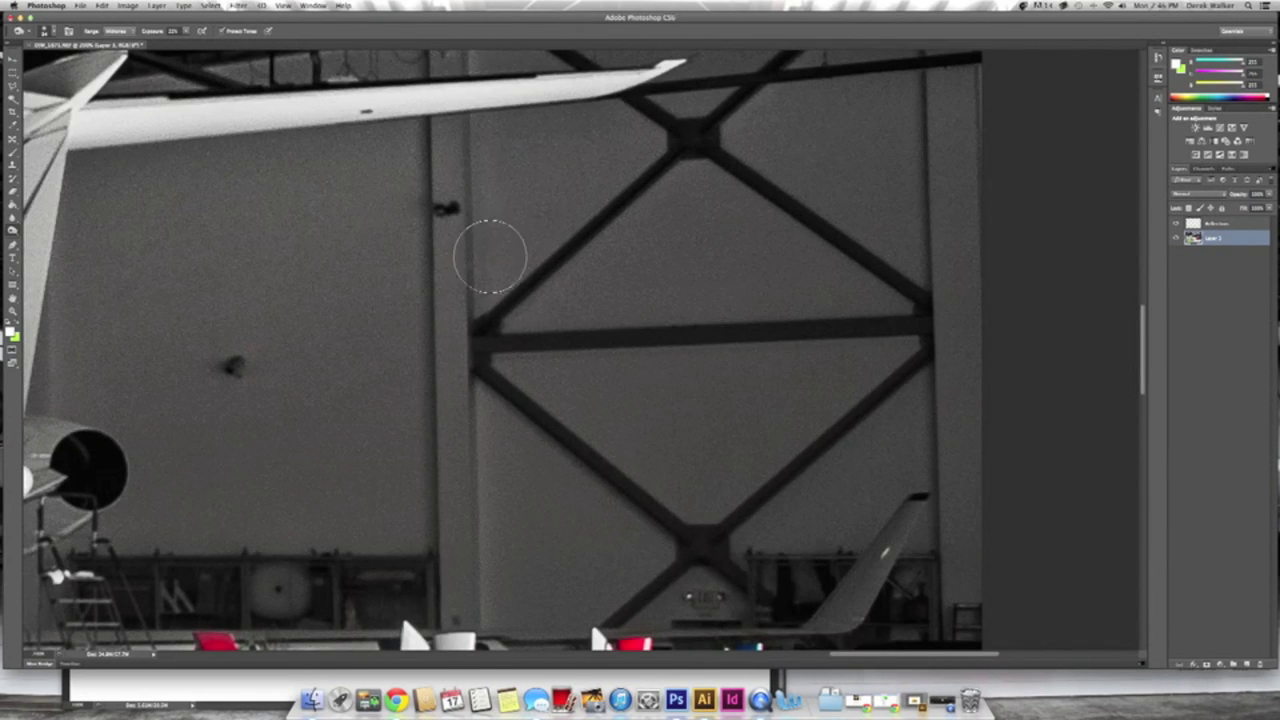
{"action": "scroll", "coordinate": [488, 350], "scroll_direction": "down", "scroll_amount": 3}
{"action": "scroll", "coordinate": [300, 330], "scroll_direction": "up", "scroll_amount": 5}
{"action": "scroll", "coordinate": [220, 290], "scroll_direction": "down", "scroll_amount": 3}
{"action": "key", "text": "ctrl+minus"}
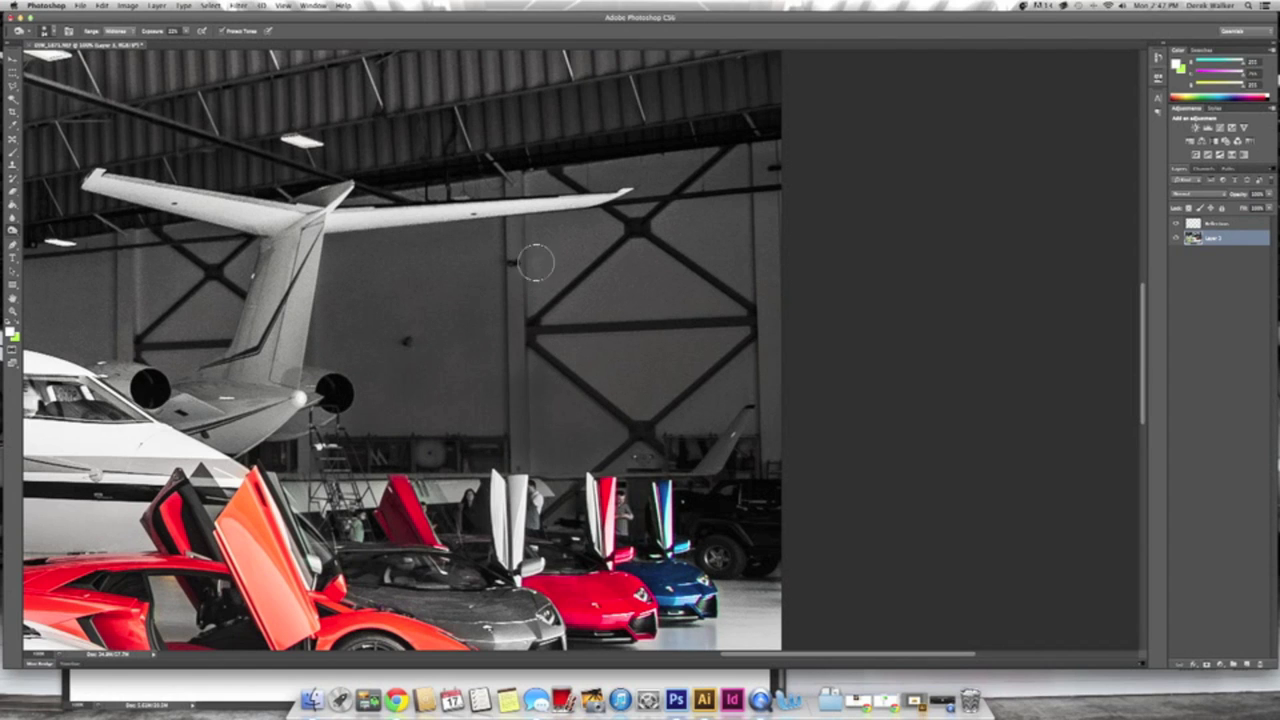
{"action": "key", "text": "]"}
{"action": "key", "text": "]"}
{"action": "key", "text": "]"}
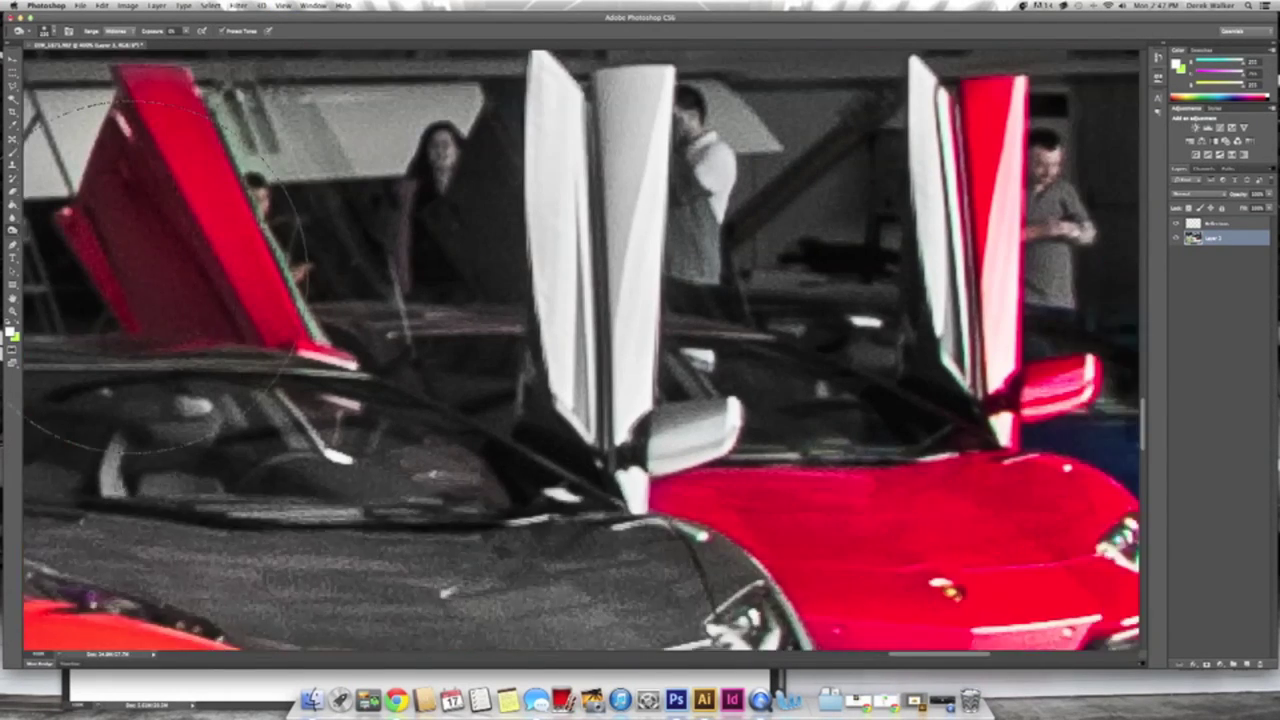
{"action": "key", "text": "s"}
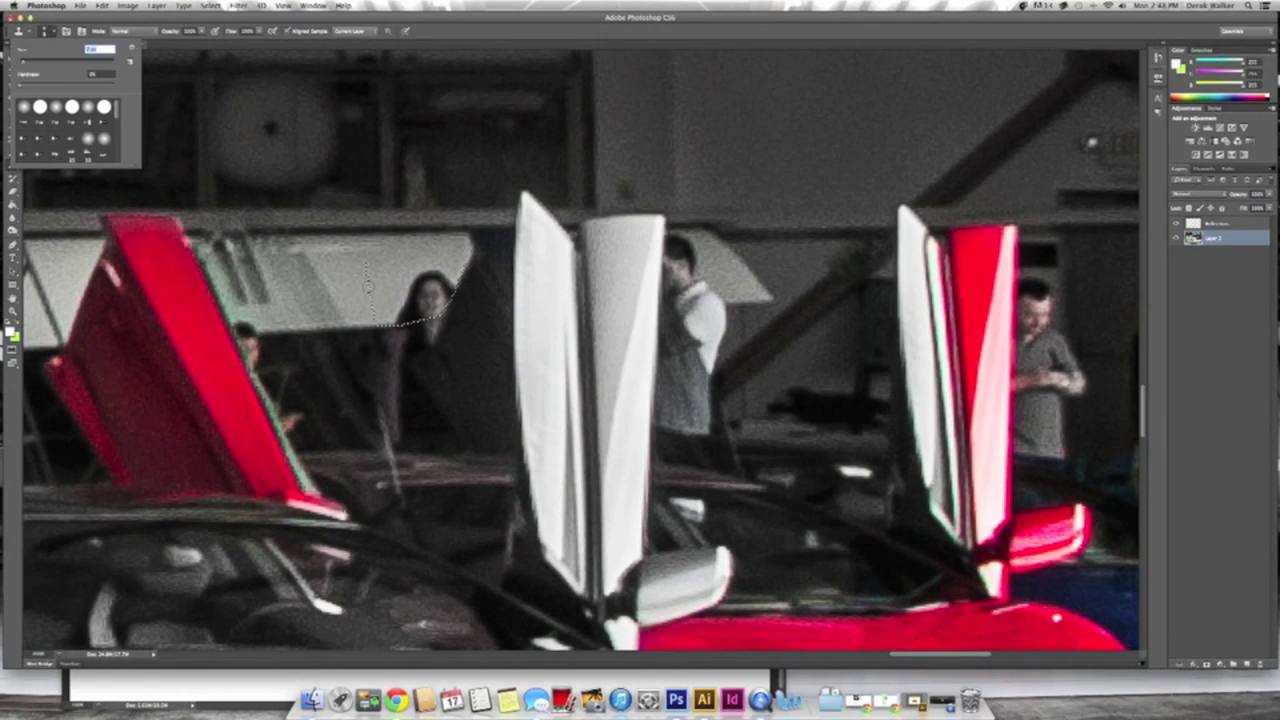
{"action": "left_click", "coordinate": [210, 5]}
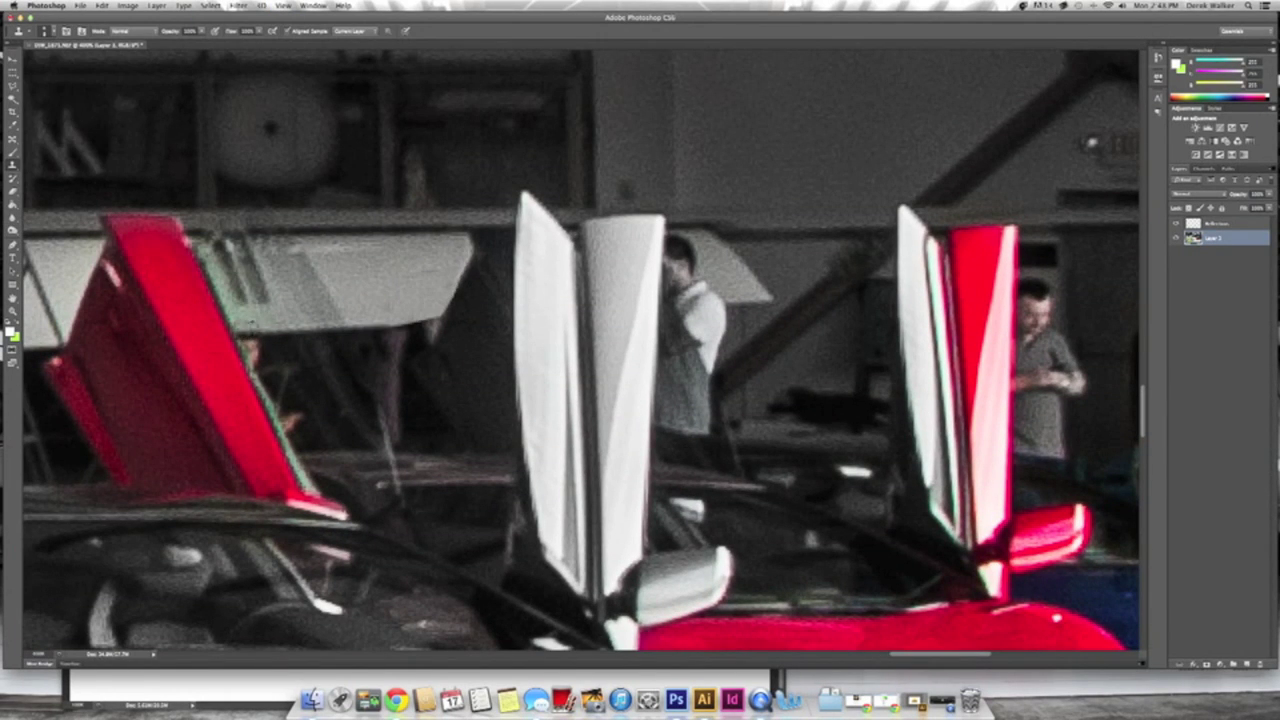
{"action": "left_click_drag", "start_coordinate": [419, 375], "coordinate": [247, 433]}
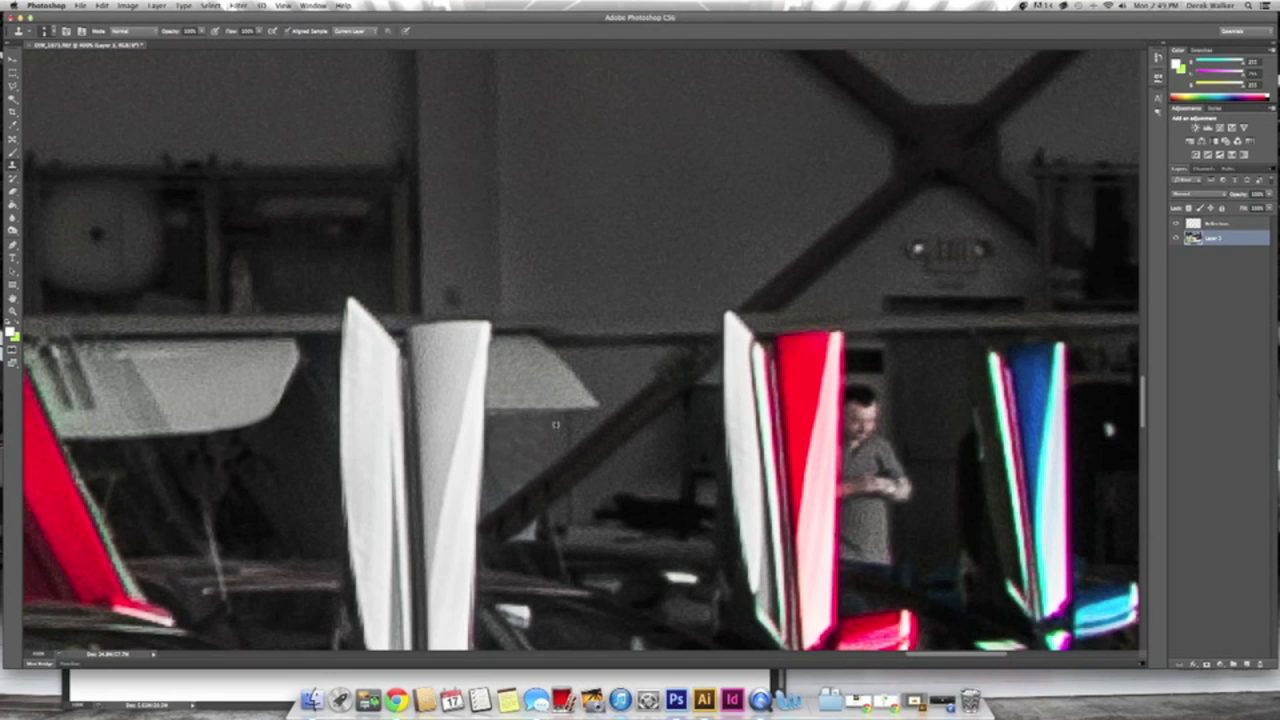
{"action": "key", "text": "super+0"}
{"action": "scroll", "coordinate": [254, 162], "scroll_direction": "up", "scroll_amount": 3}
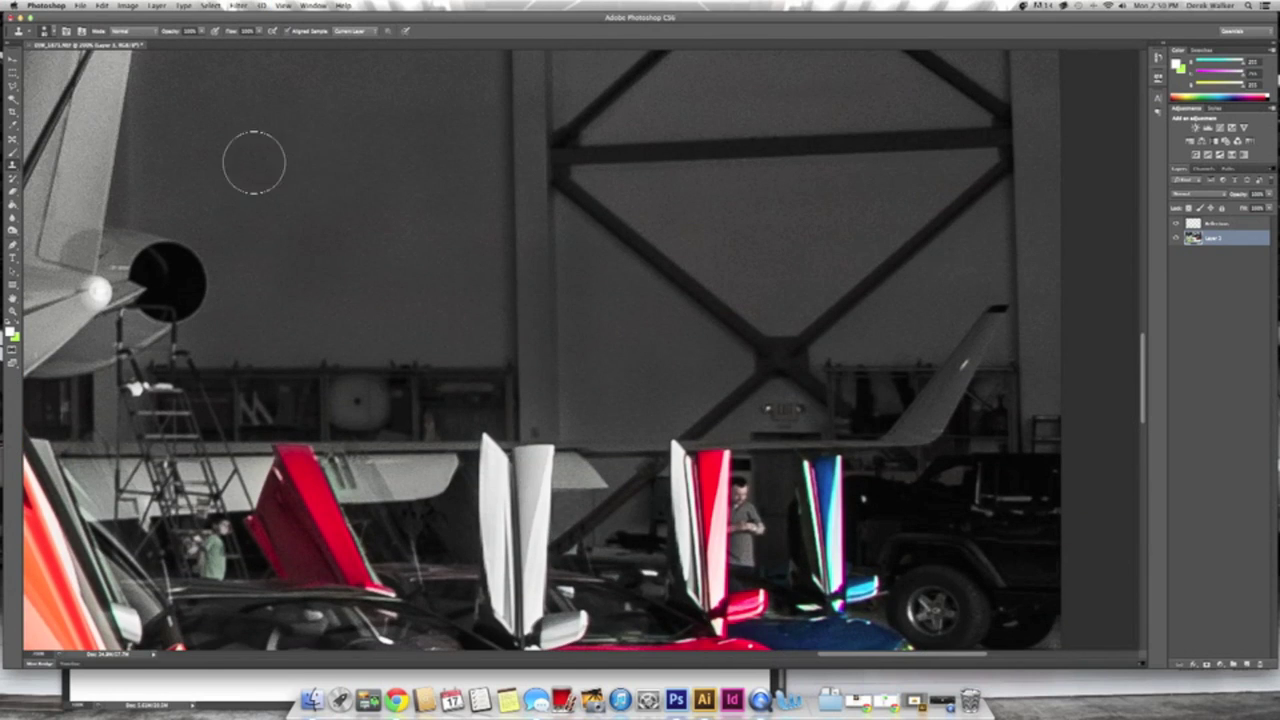
{"action": "key", "text": "super+0"}
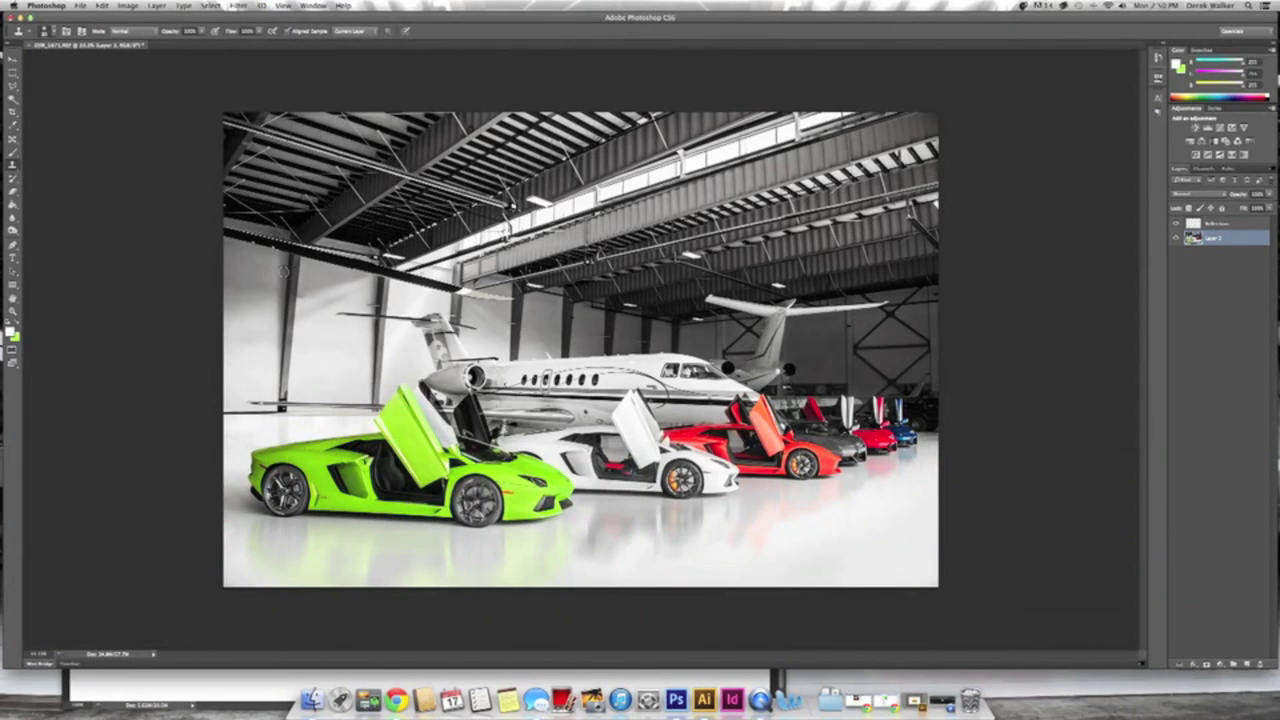
Apply a Brightness/Contrast adjustment with increased contrast to the whole photo.
{"action": "left_click", "coordinate": [128, 5]}
{"action": "left_click", "coordinate": [262, 34]}
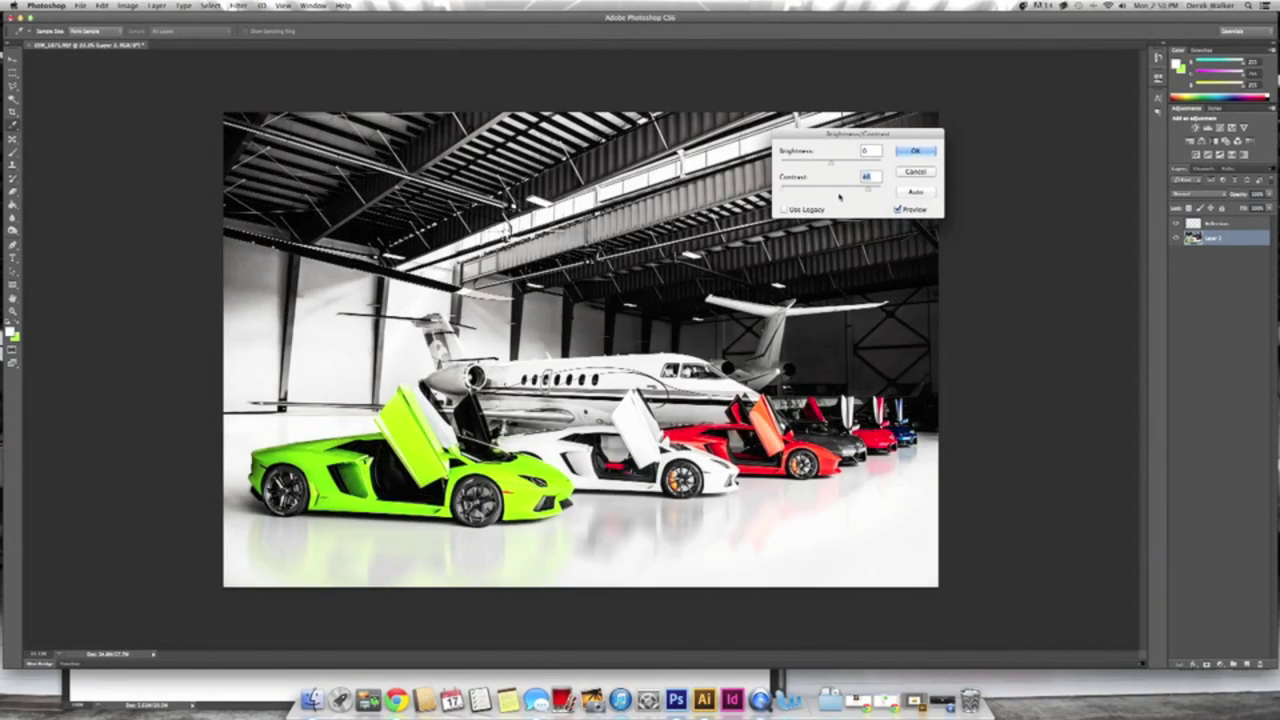
{"action": "key", "text": "Return"}
{"action": "key", "text": "s"}
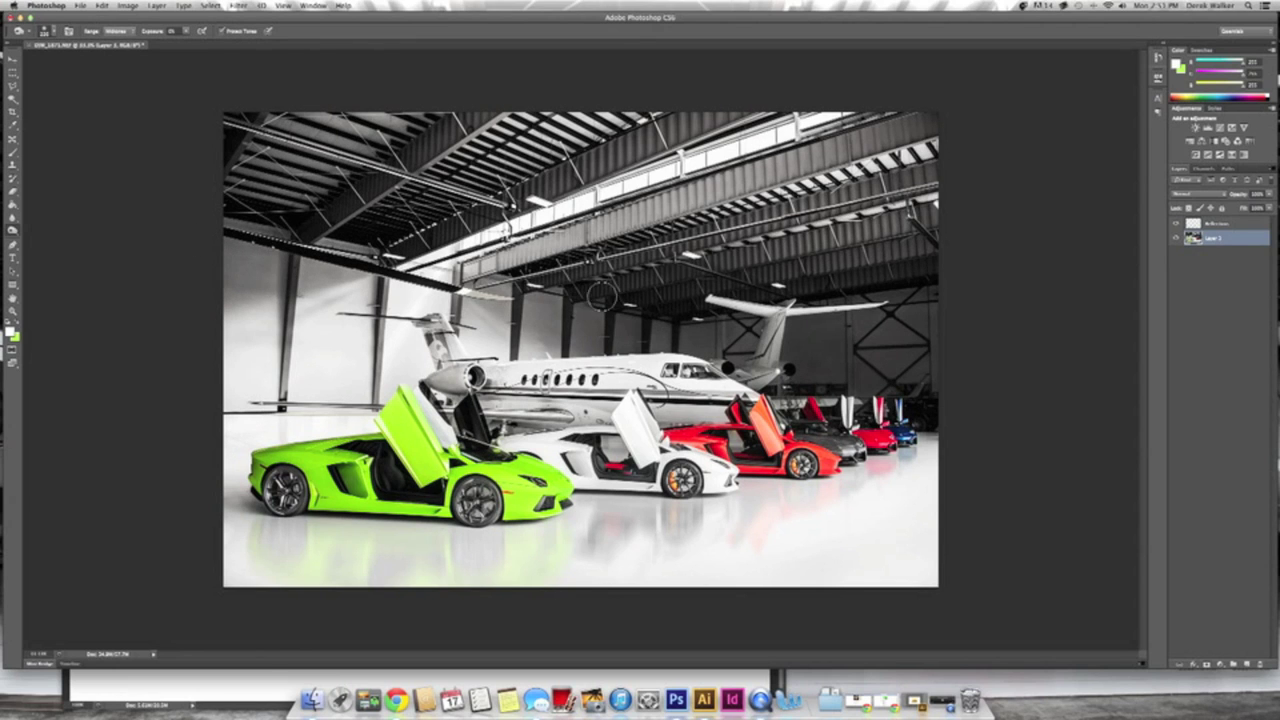
{"action": "key", "text": "super+1"}
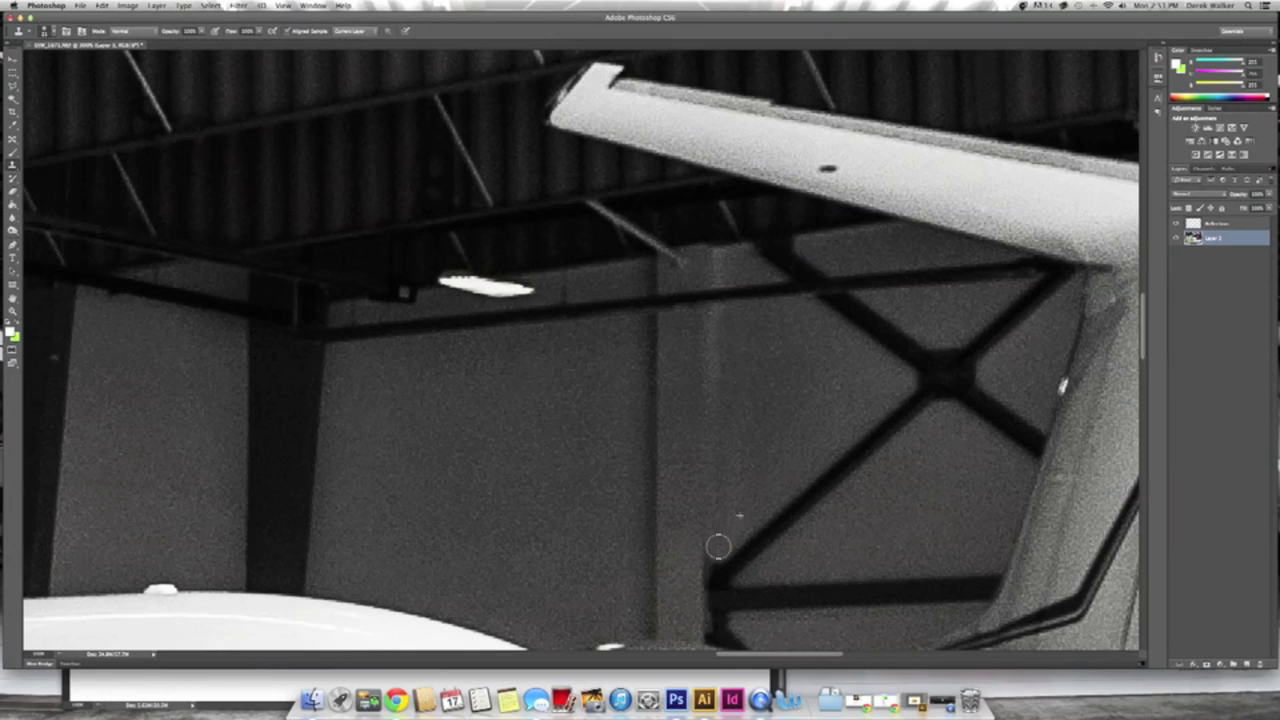
{"action": "key", "text": "super+0"}
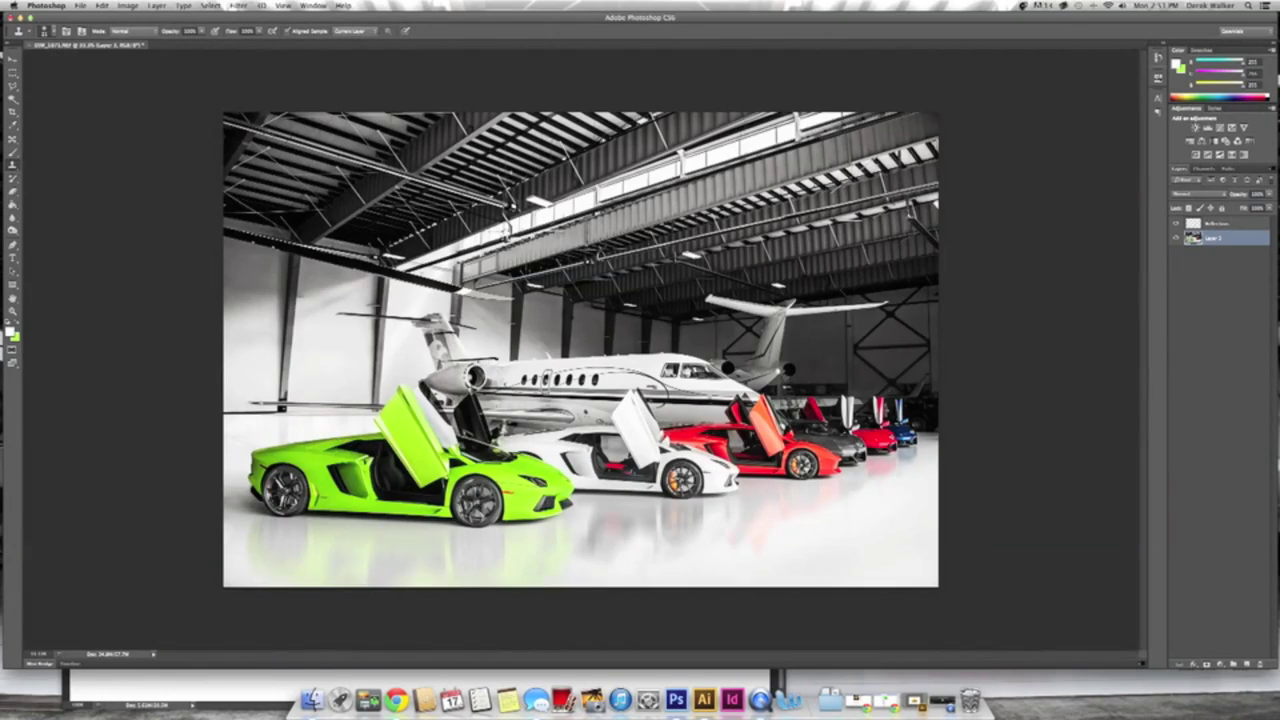
Dodge the floor to the right of the blue car to brighten it.
{"action": "key", "text": "super+1"}
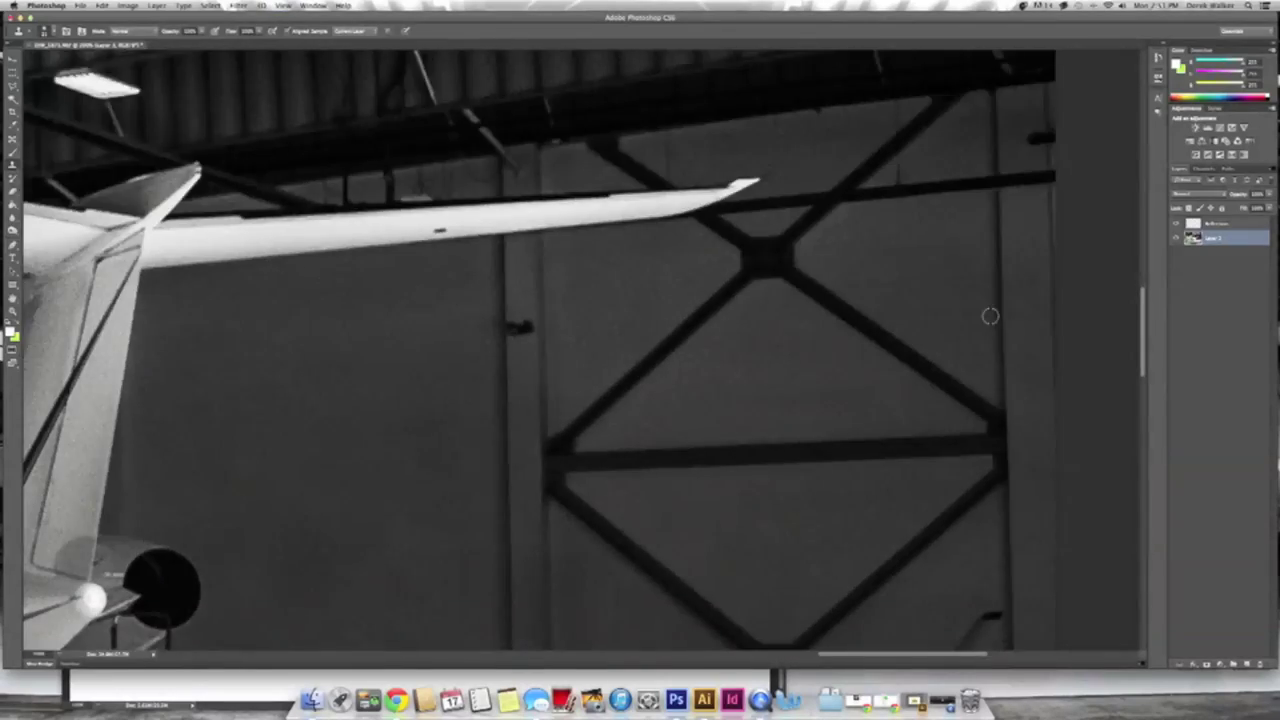
{"action": "scroll", "coordinate": [986, 314], "scroll_direction": "down", "scroll_amount": 8}
{"action": "key", "text": "o"}
{"action": "left_click_drag", "start_coordinate": [948, 425], "coordinate": [1041, 505]}
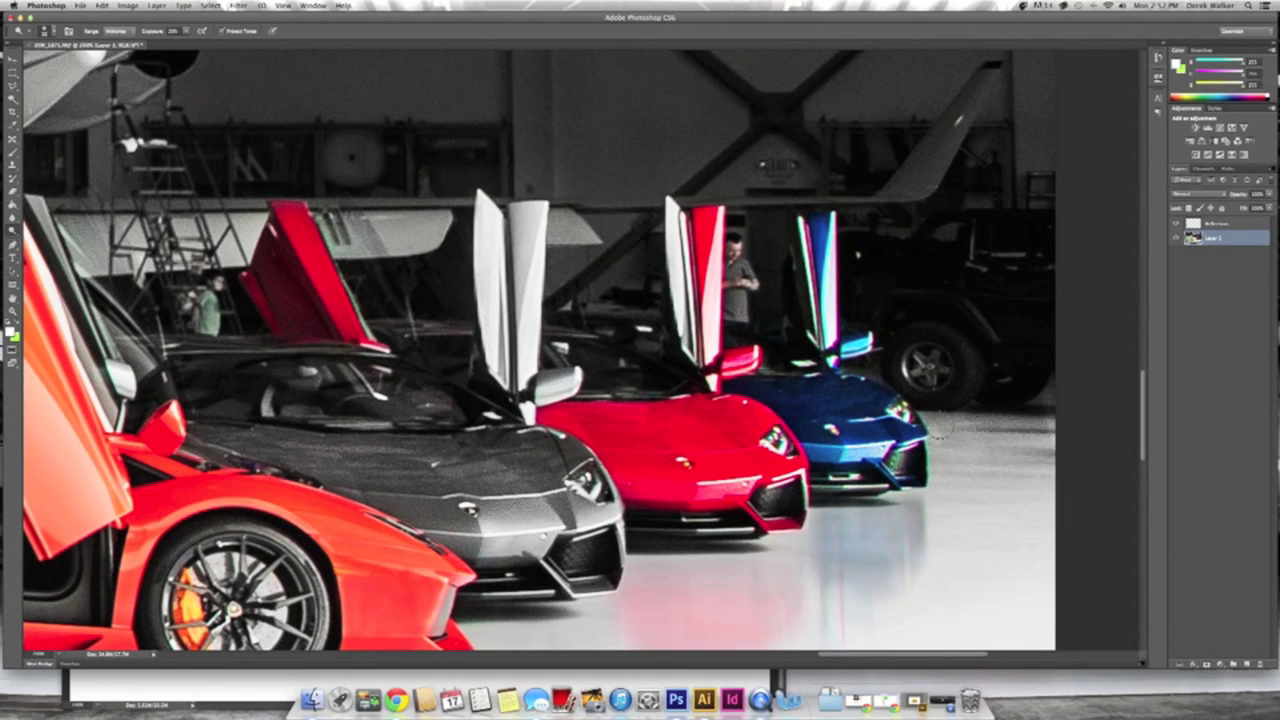
{"action": "key", "text": "super+equal"}
{"action": "key", "text": "l"}
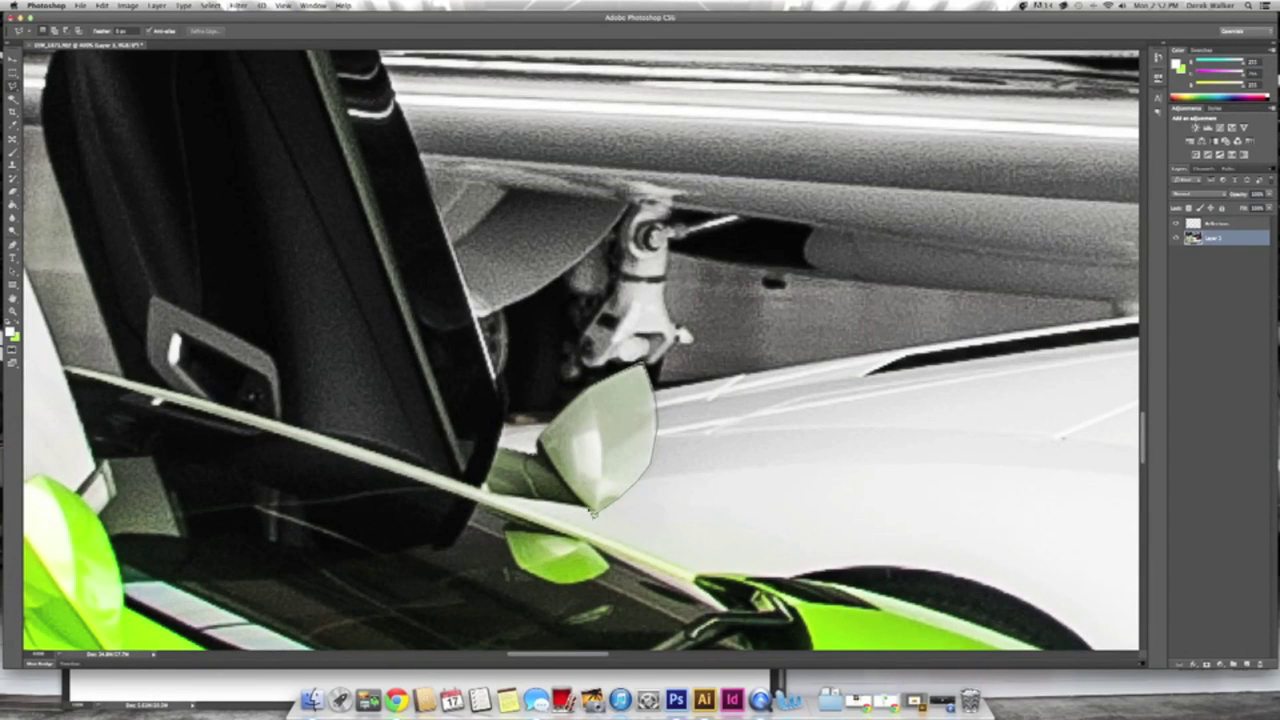
Apply a green Photo Filter at 77% density to the selected side mirror.
{"action": "left_click", "coordinate": [127, 5]}
{"action": "left_click", "coordinate": [260, 91]}
{"action": "left_click", "coordinate": [127, 5]}
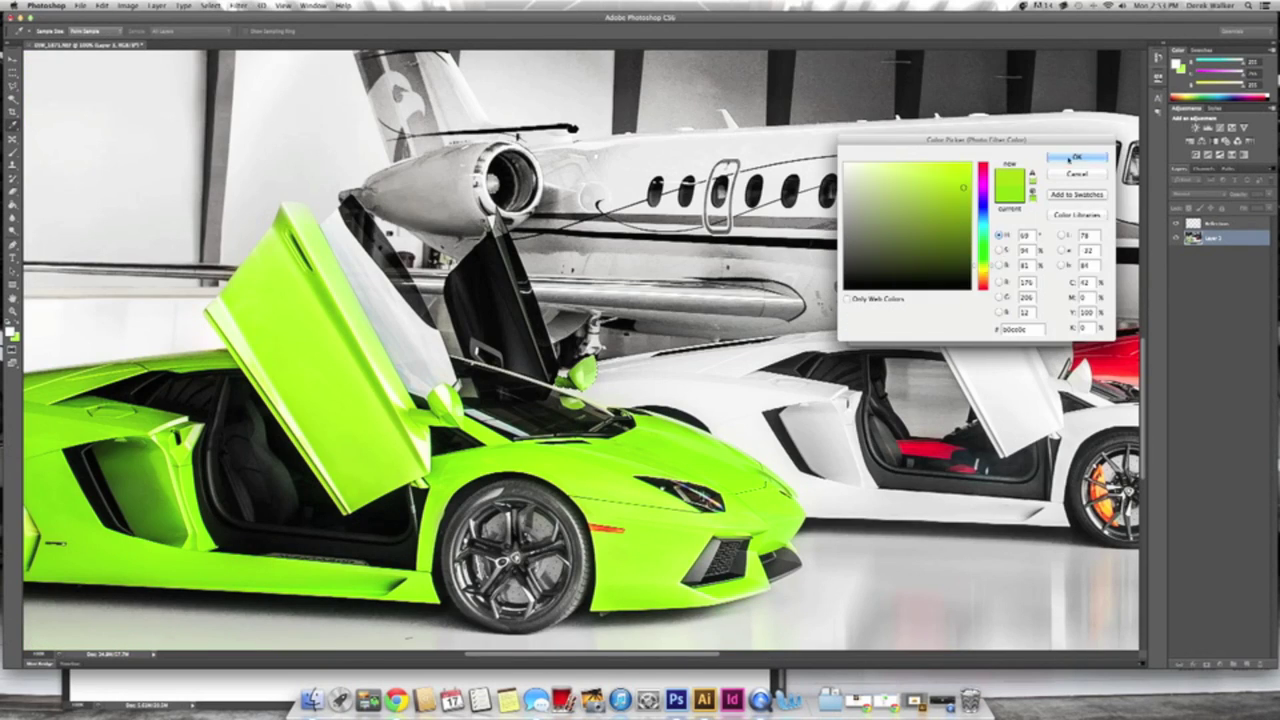
{"action": "left_click", "coordinate": [1075, 157]}
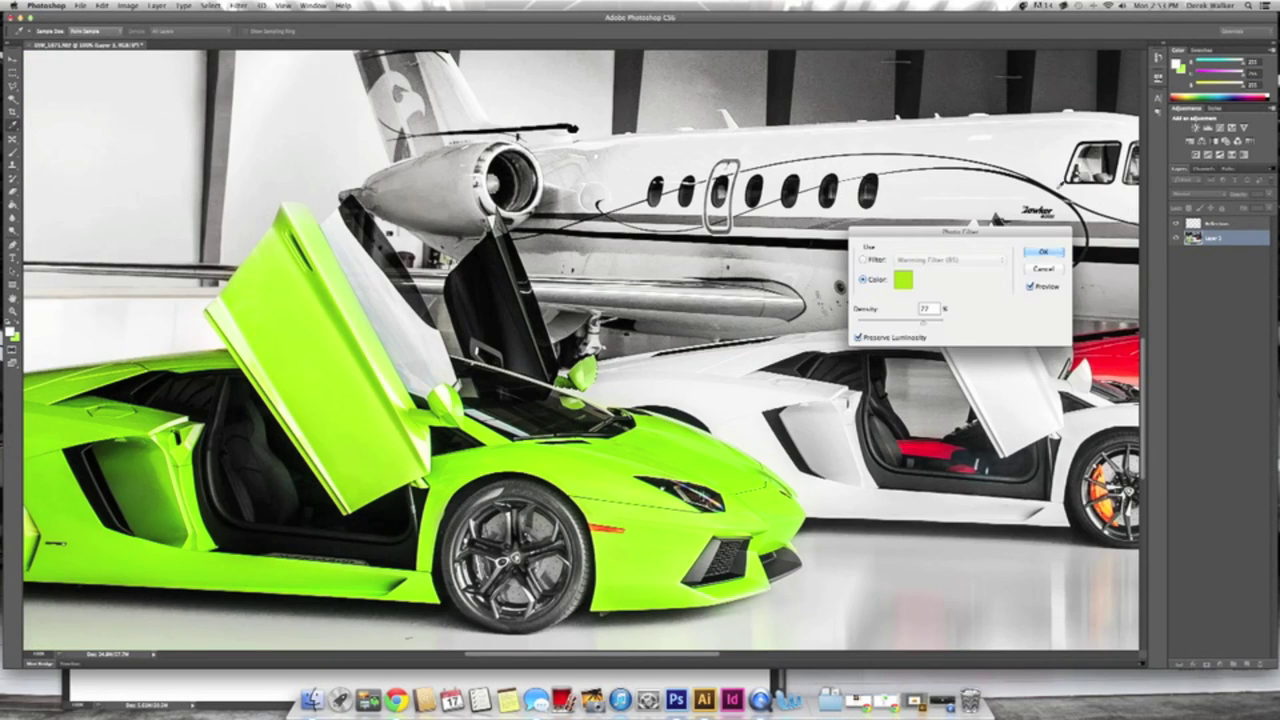
{"action": "left_click", "coordinate": [1043, 248]}
{"action": "key", "text": "super+minus"}
{"action": "key", "text": "super+minus"}
{"action": "key", "text": "super+minus"}
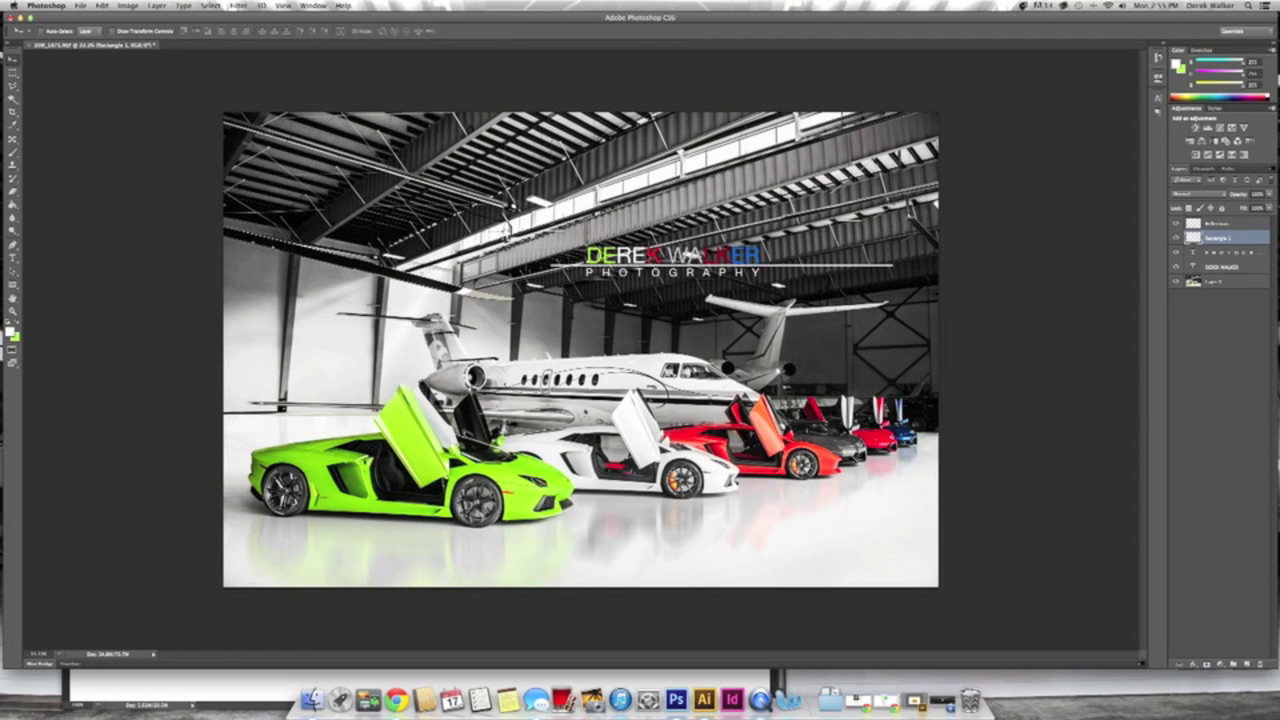
Draw a paragraph text box and type "Now time for lunch. :)".
{"action": "left_click_drag", "start_coordinate": [928, 580], "coordinate": [930, 586]}
{"action": "type", "text": ":)"}
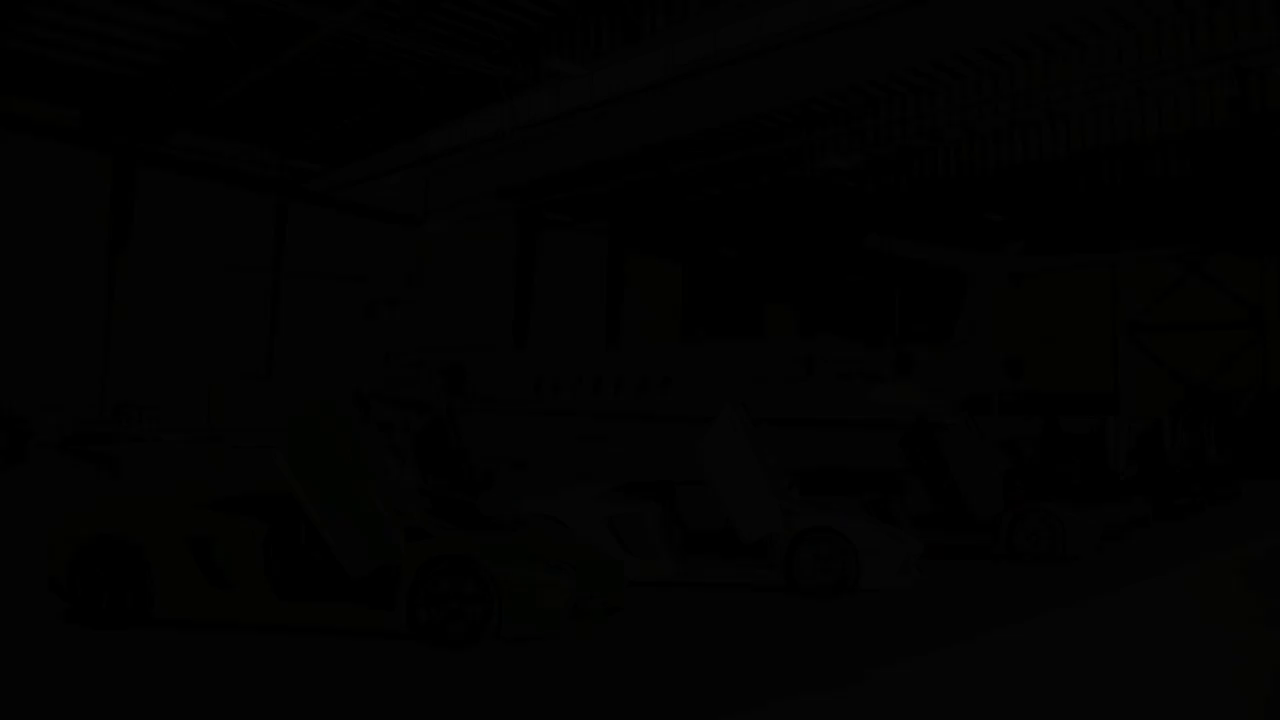